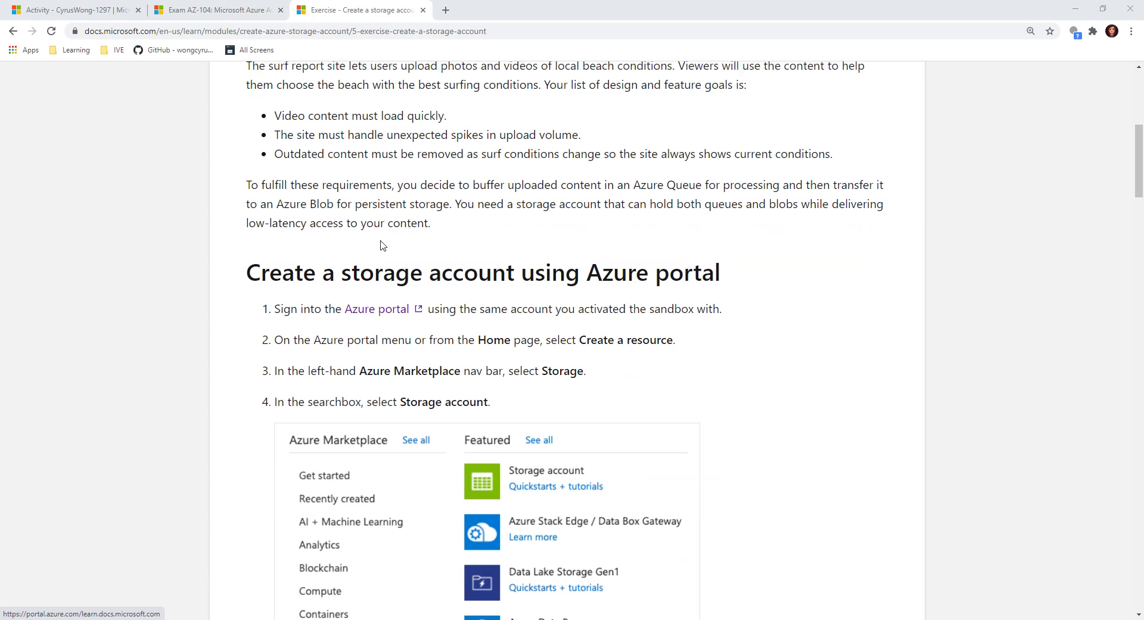
# Open the Azure portal through the sign-in link in the storage account exercise.
pyautogui.scroll(2, 385, 250)
pyautogui.scroll(-1, 393, 360)
pyautogui.click(376, 360)
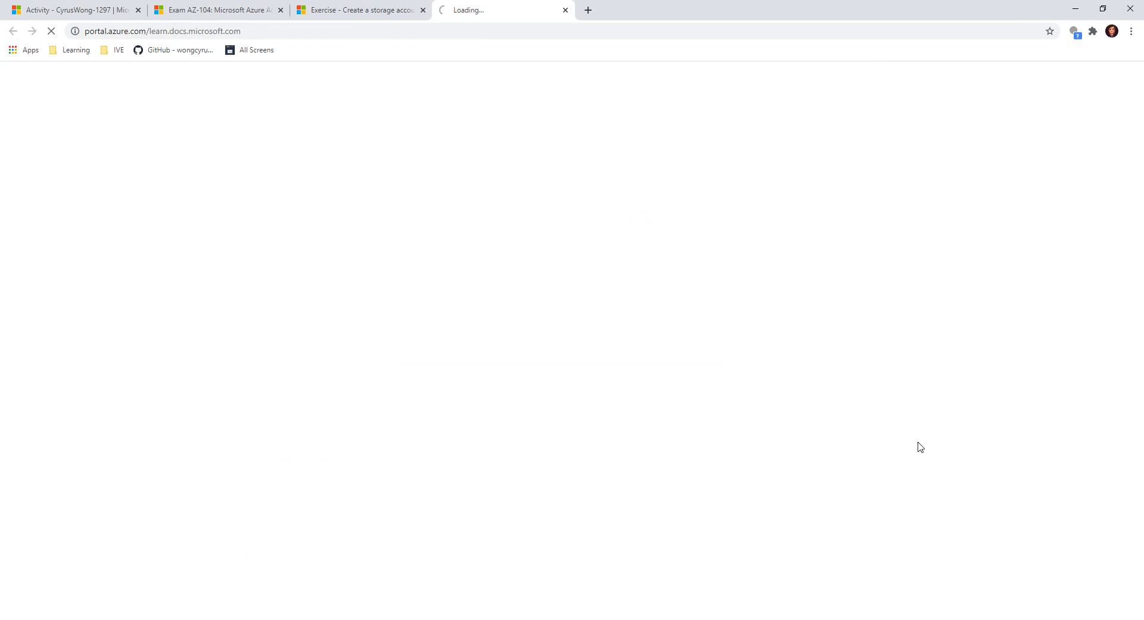
# Return to the exercise and read the steps for creating a storage account using the Azure portal.
pyautogui.click(385, 6)
pyautogui.scroll(-2, 250, 441)
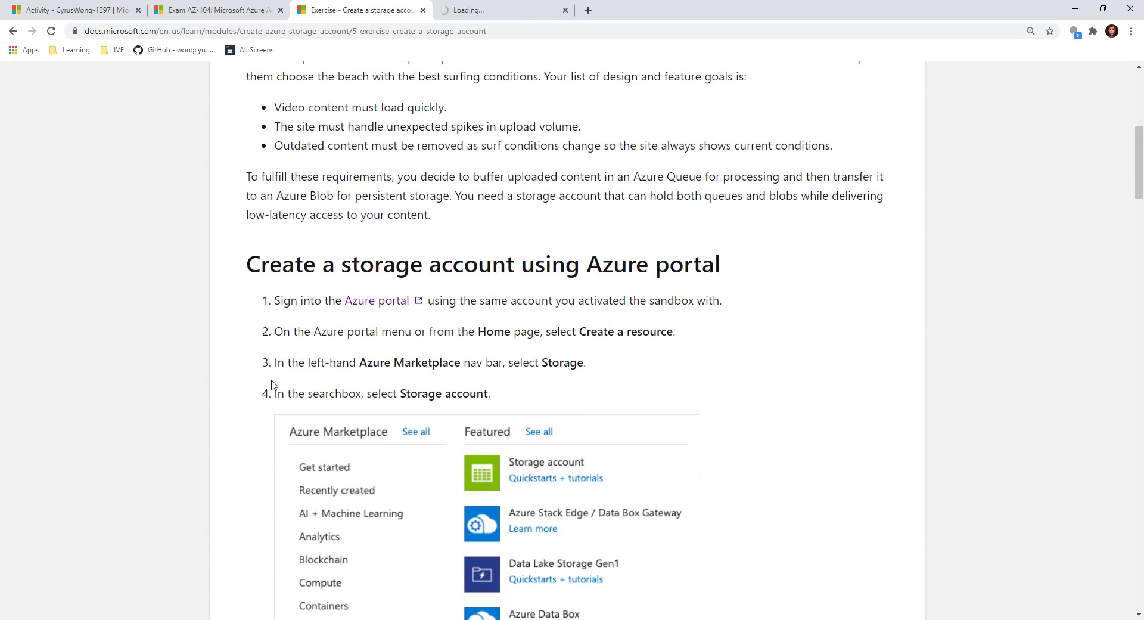
pyautogui.moveTo(582, 273); pyautogui.dragTo(675, 273)
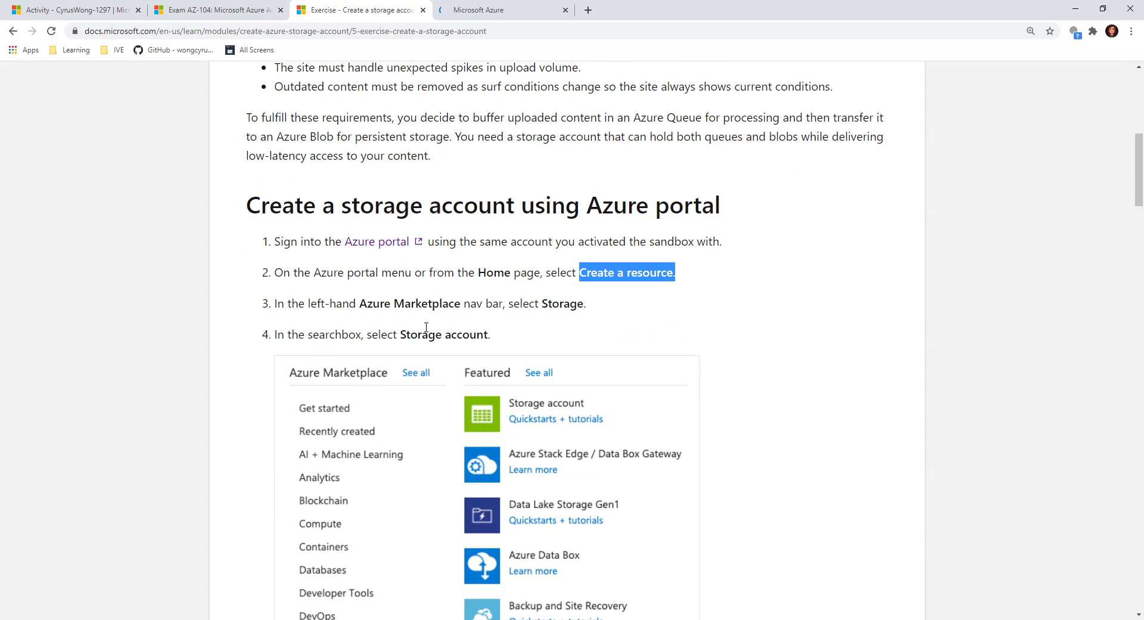
pyautogui.scroll(-1, 365, 255)
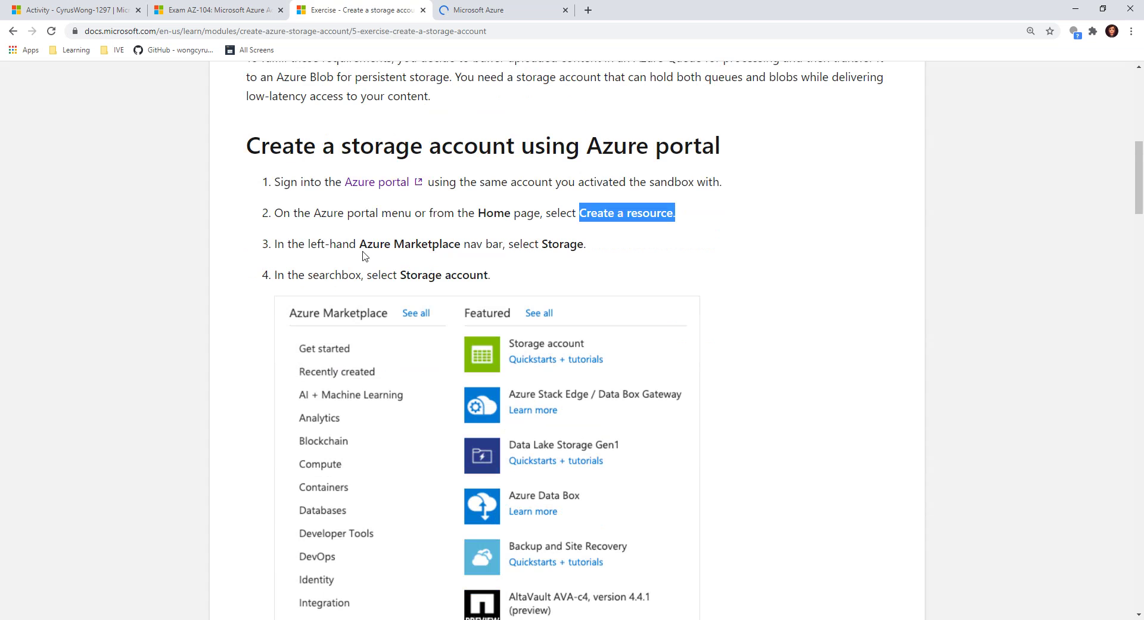
pyautogui.click(405, 275)
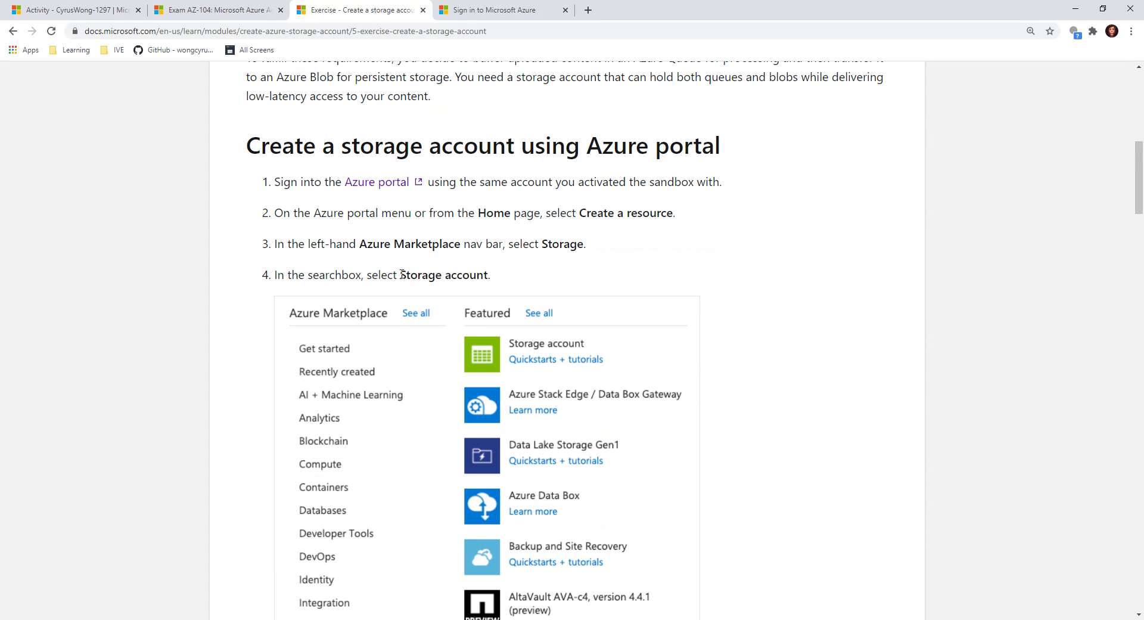
# Switch to the Azure sign-in page and sign in with the personal Outlook account.
pyautogui.click(553, 13)
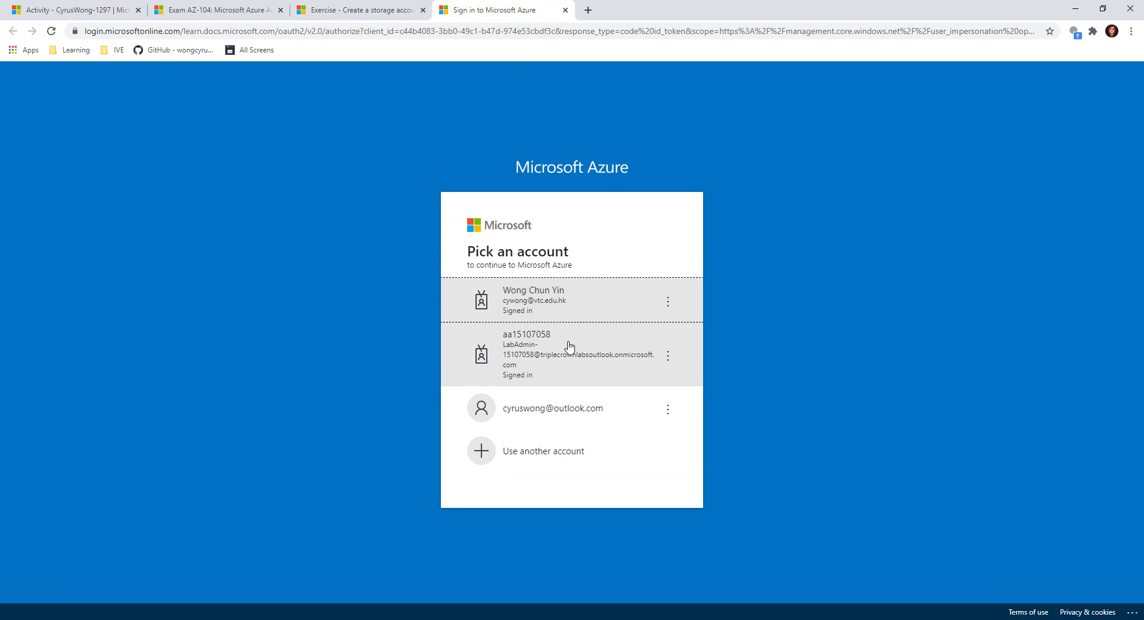
pyautogui.click(596, 413)
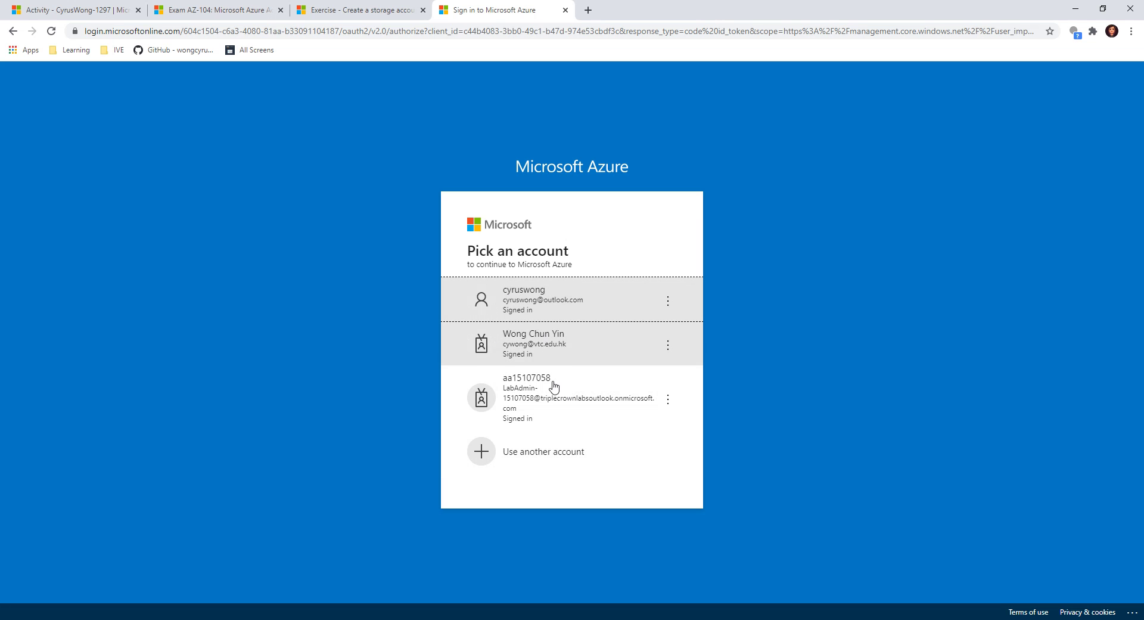
pyautogui.click(624, 303)
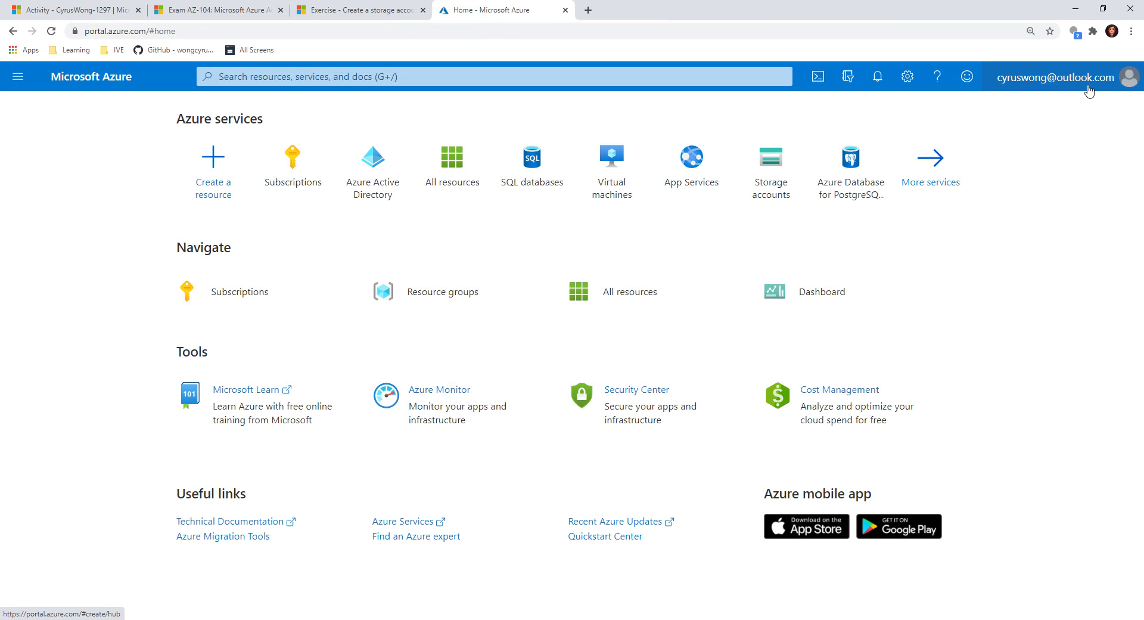
# Check the signed-in account's directory and its additional account options.
pyautogui.click(1131, 82)
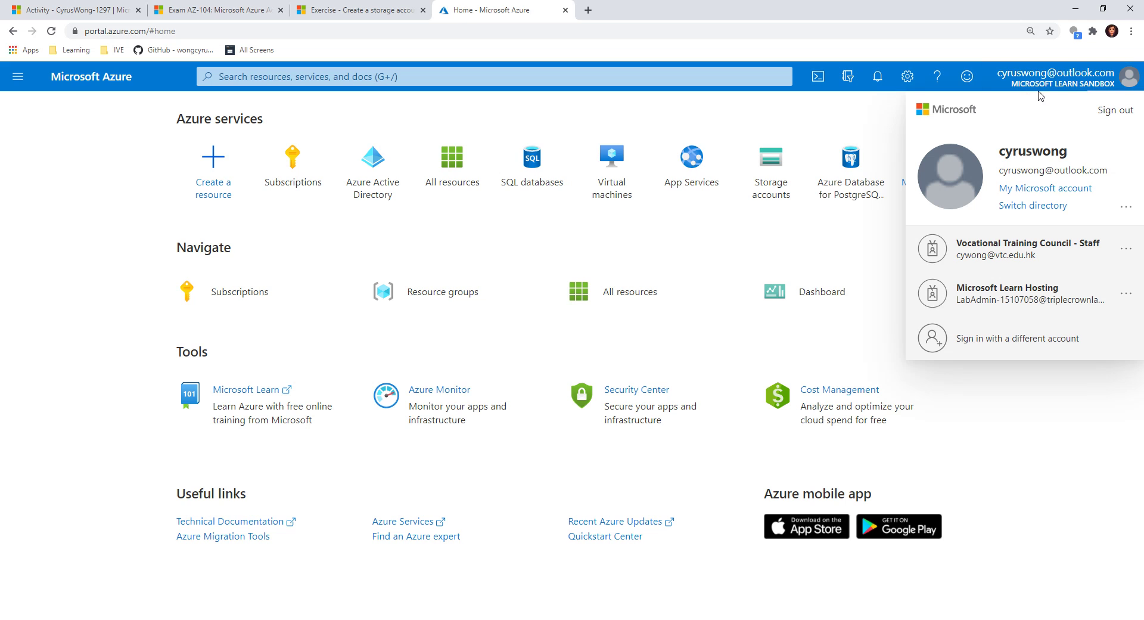
pyautogui.click(1070, 76)
pyautogui.click(1124, 77)
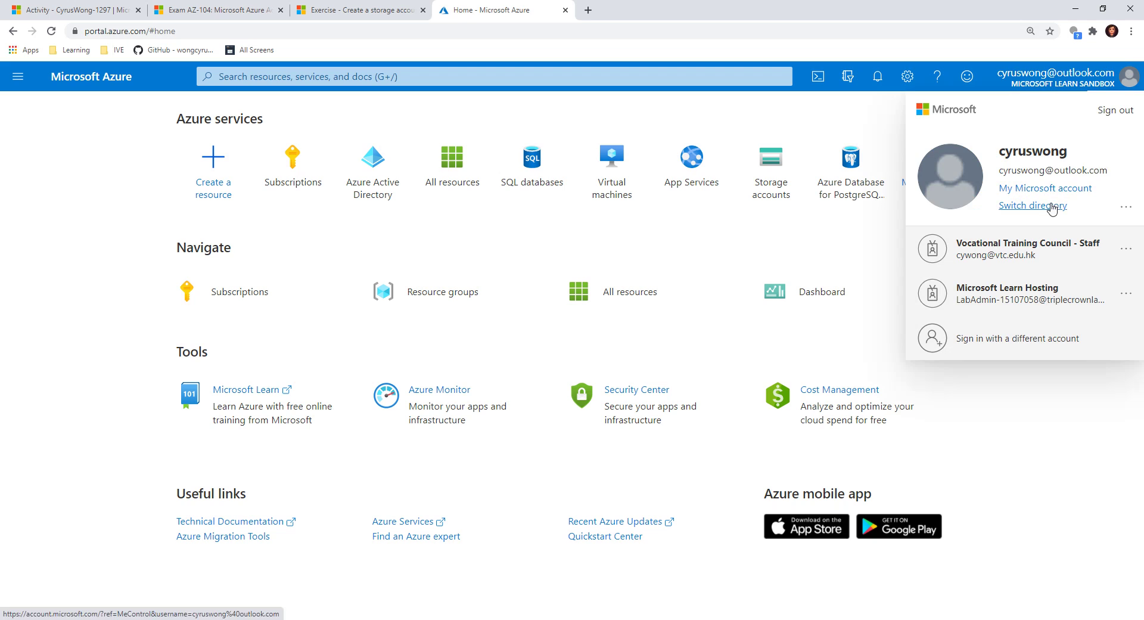
pyautogui.click(1127, 209)
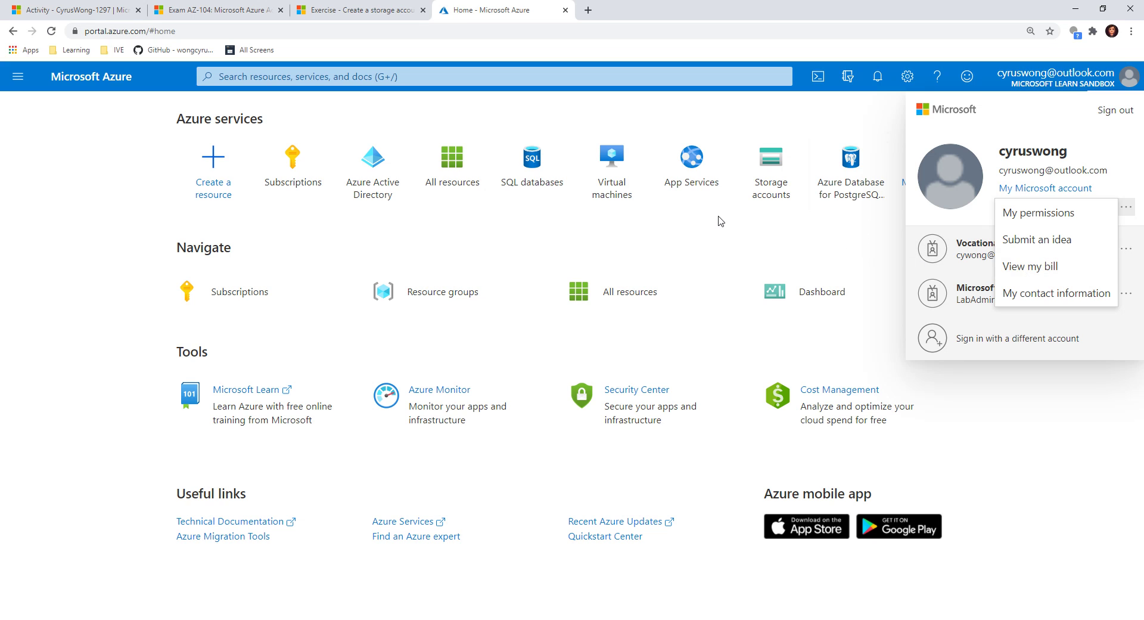
# View the subscriptions available in the current directory, and return to the portal home page.
pyautogui.click(312, 203)
pyautogui.click(296, 186)
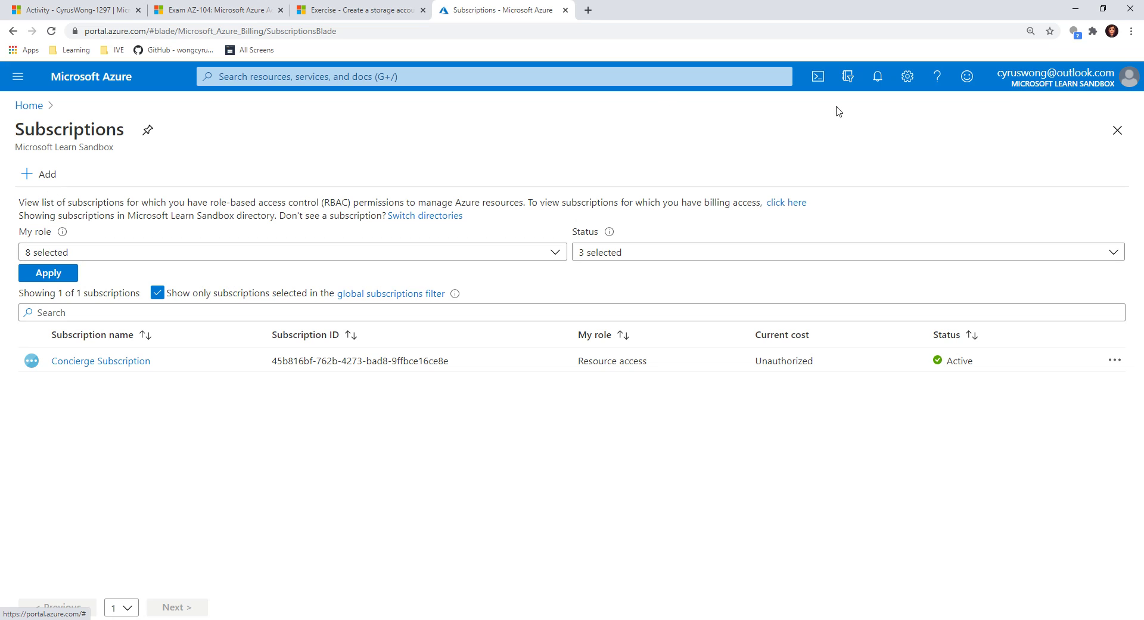
pyautogui.click(30, 106)
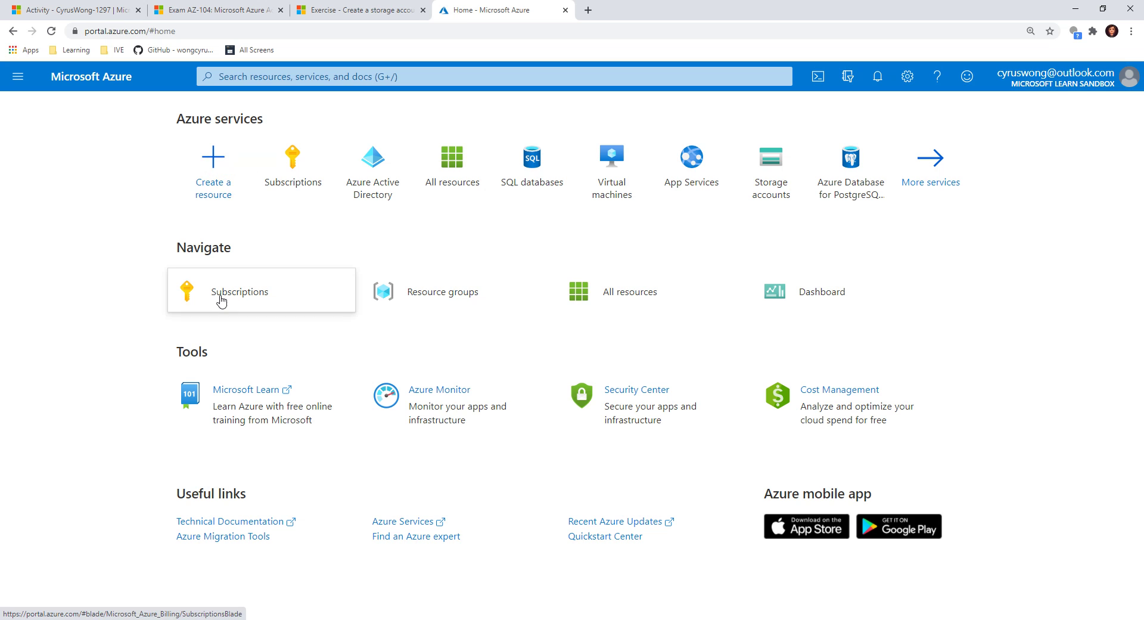
# Start creating a resource and browse the Storage category of the Azure Marketplace.
pyautogui.click(214, 157)
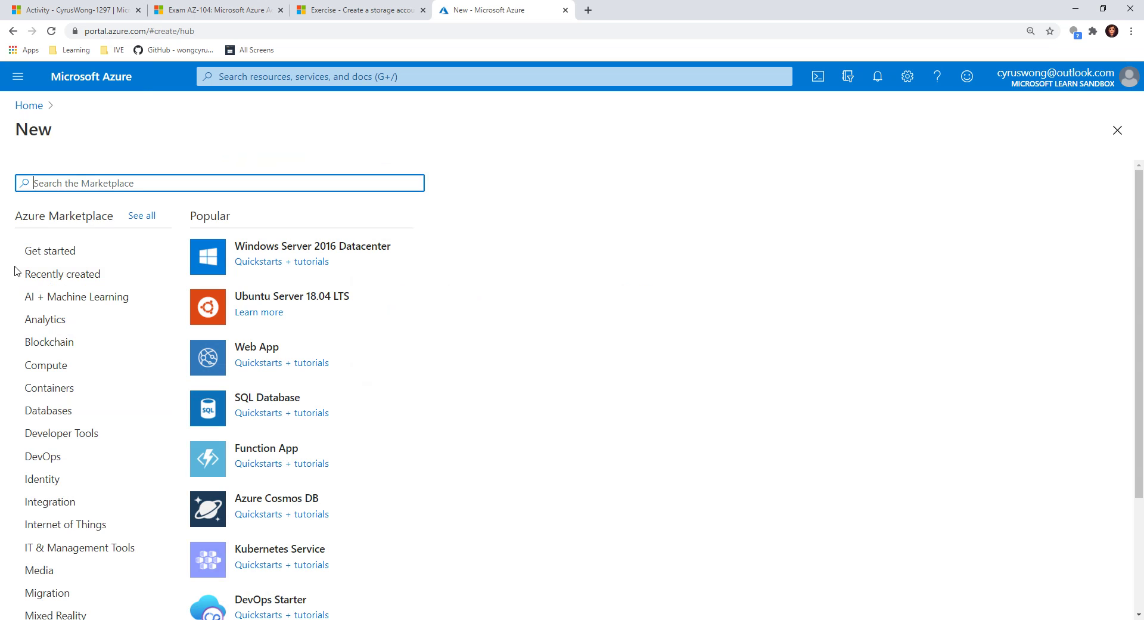
pyautogui.scroll(-1, 98, 471)
pyautogui.scroll(-2, 99, 476)
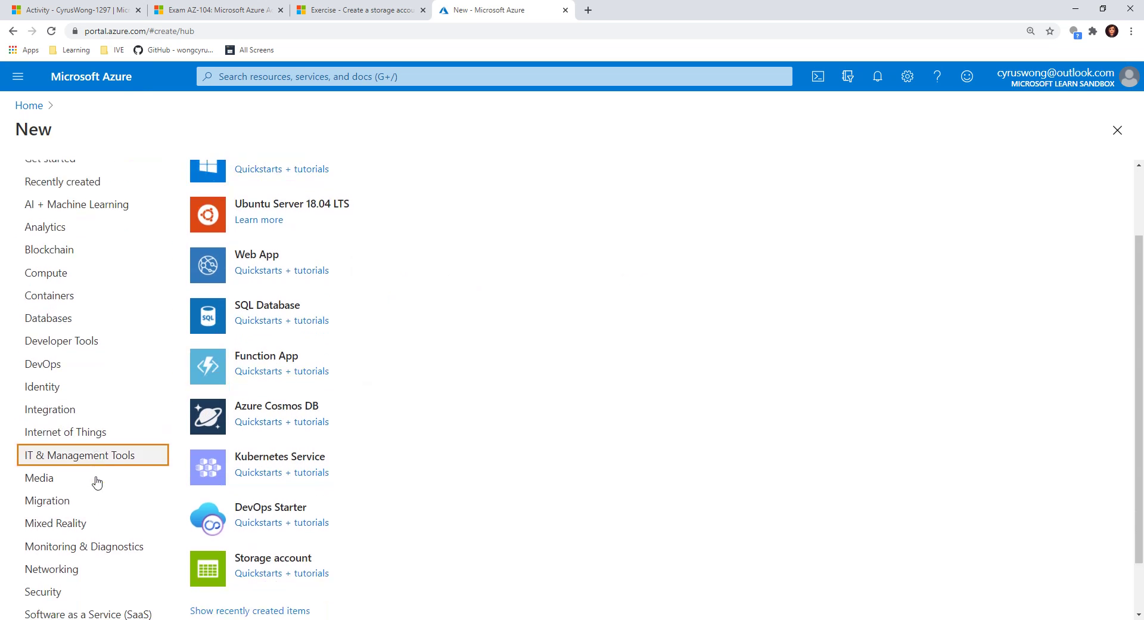
pyautogui.click(67, 575)
pyautogui.scroll(3, 721, 495)
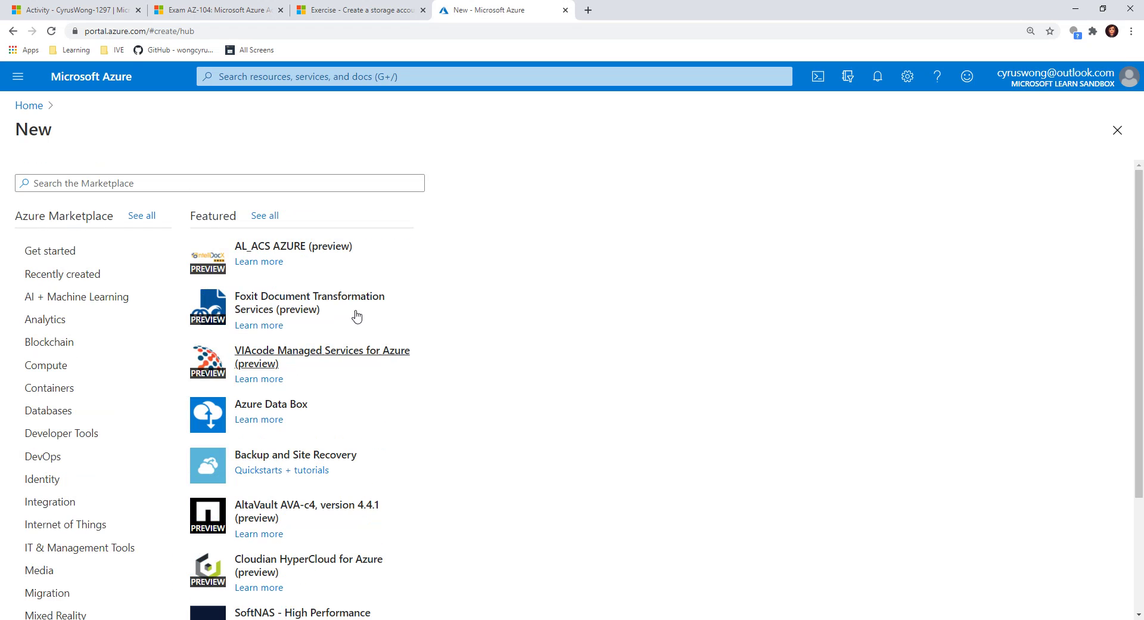
pyautogui.scroll(-3, 453, 461)
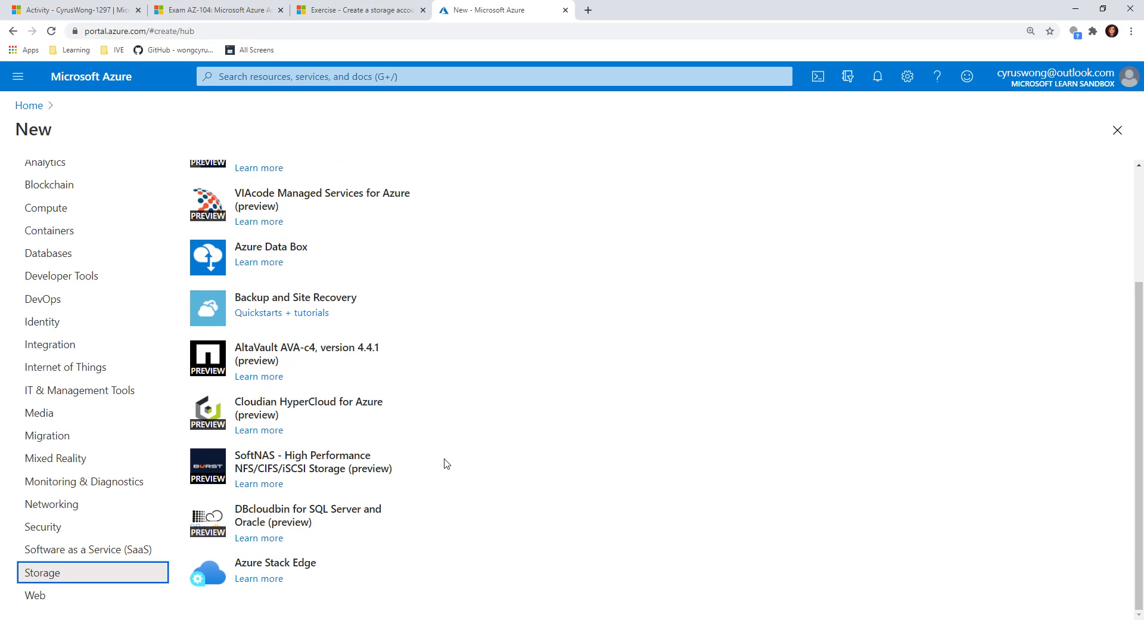
pyautogui.scroll(3, 358, 453)
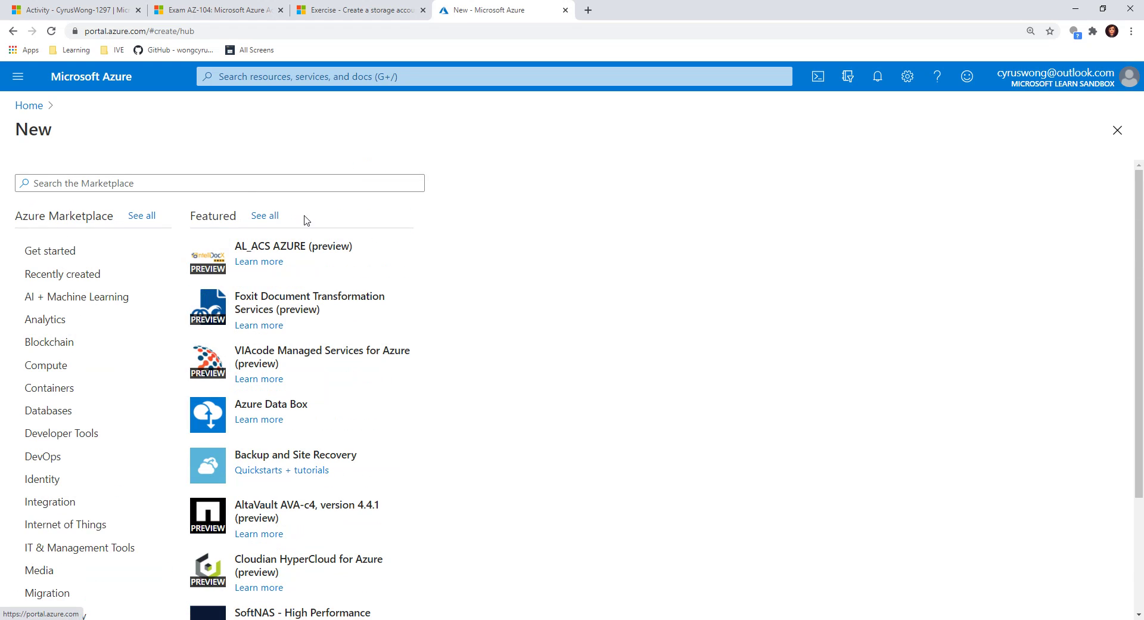
# Look through the full Marketplace listing of featured storage offerings for a storage account.
pyautogui.click(265, 217)
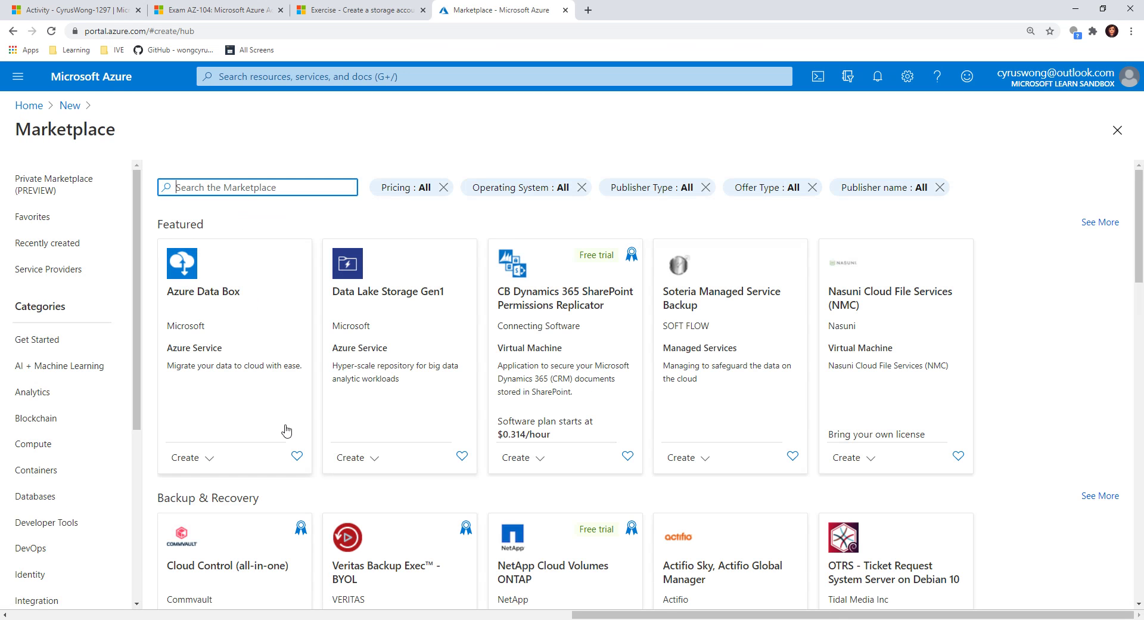
pyautogui.scroll(-8, 608, 442)
pyautogui.scroll(-12, 357, 503)
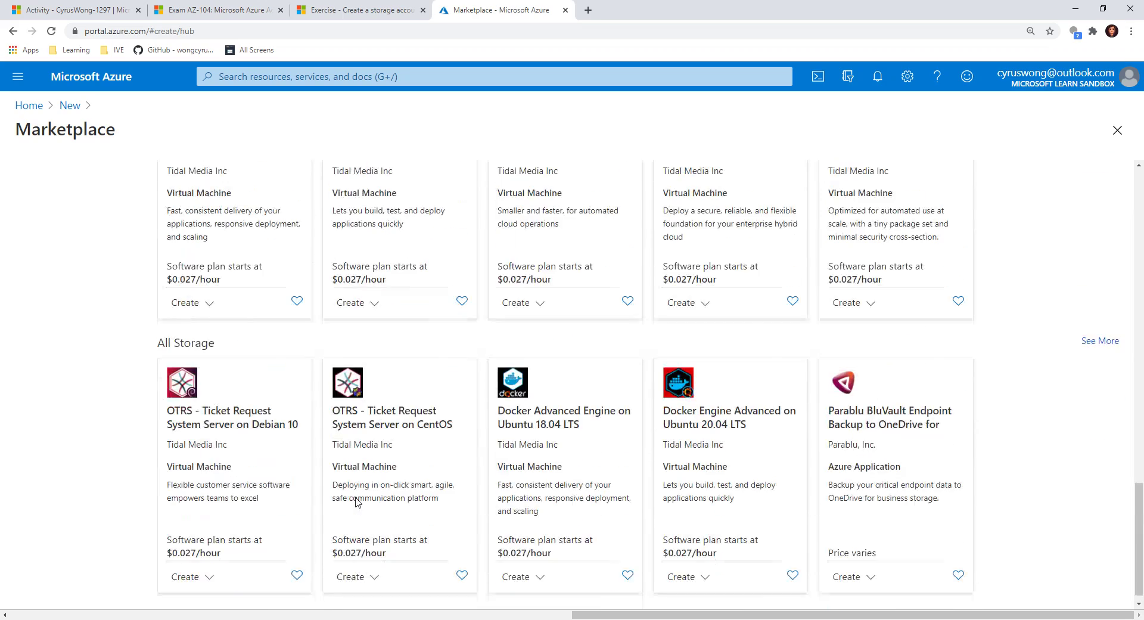
pyautogui.scroll(20, 356, 504)
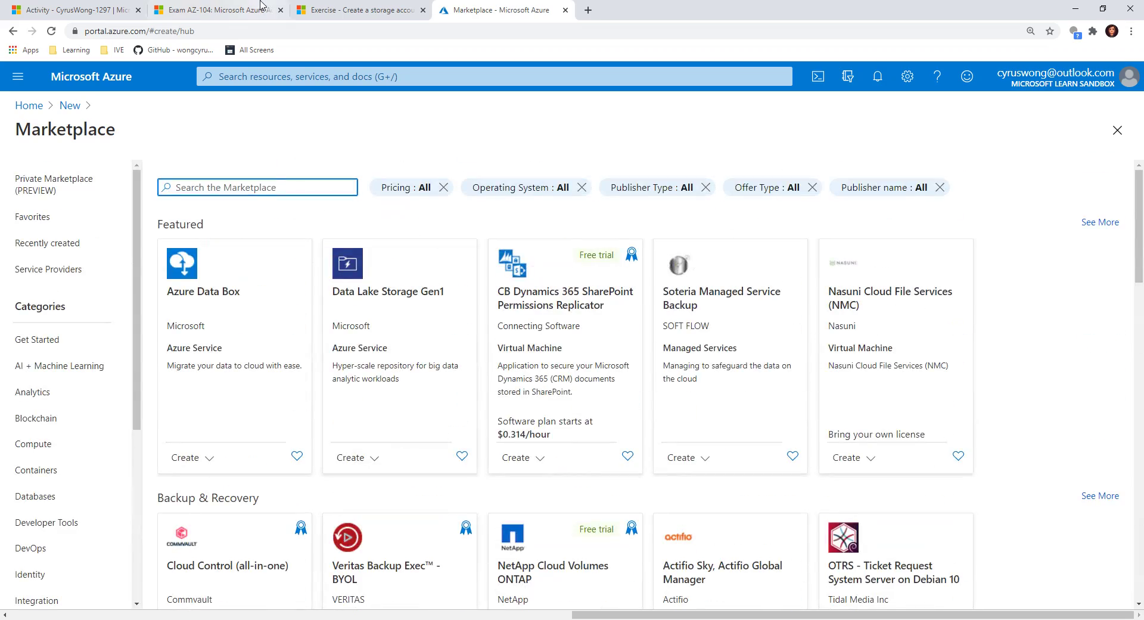
# Recheck in the exercise which Marketplace category is required, and return to the Azure portal.
pyautogui.click(358, 10)
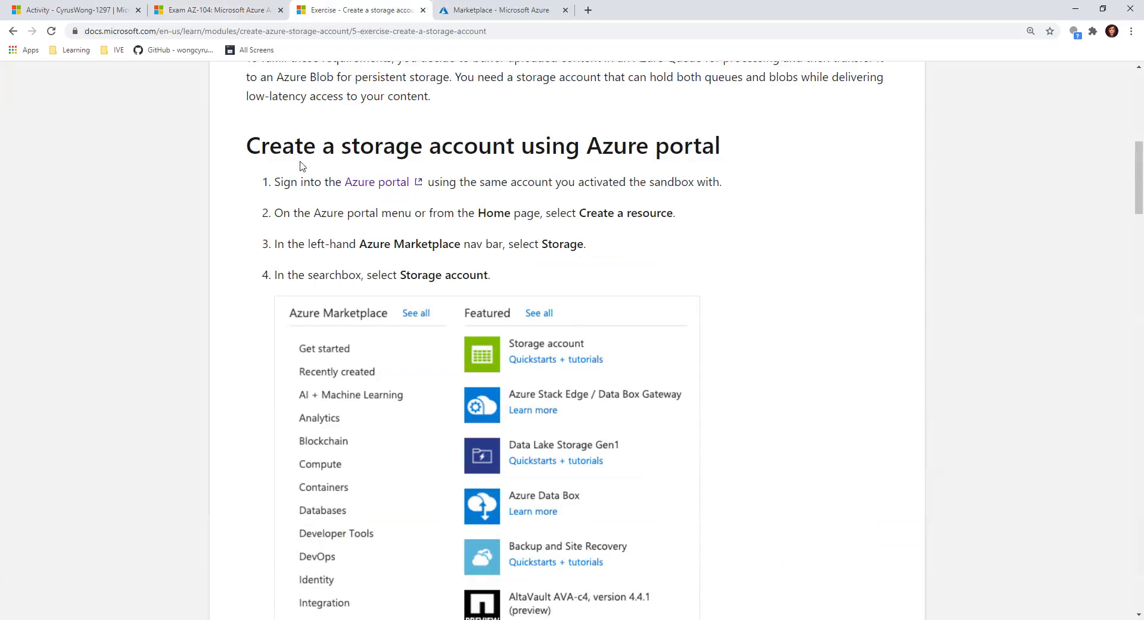
pyautogui.doubleClick(566, 245)
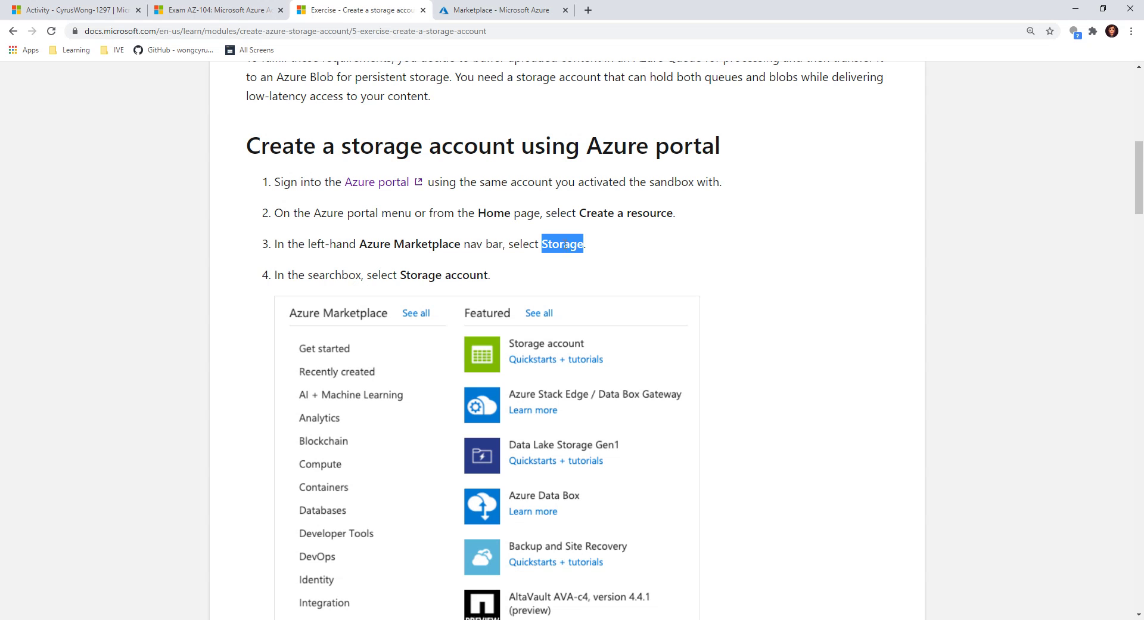
pyautogui.click(501, 11)
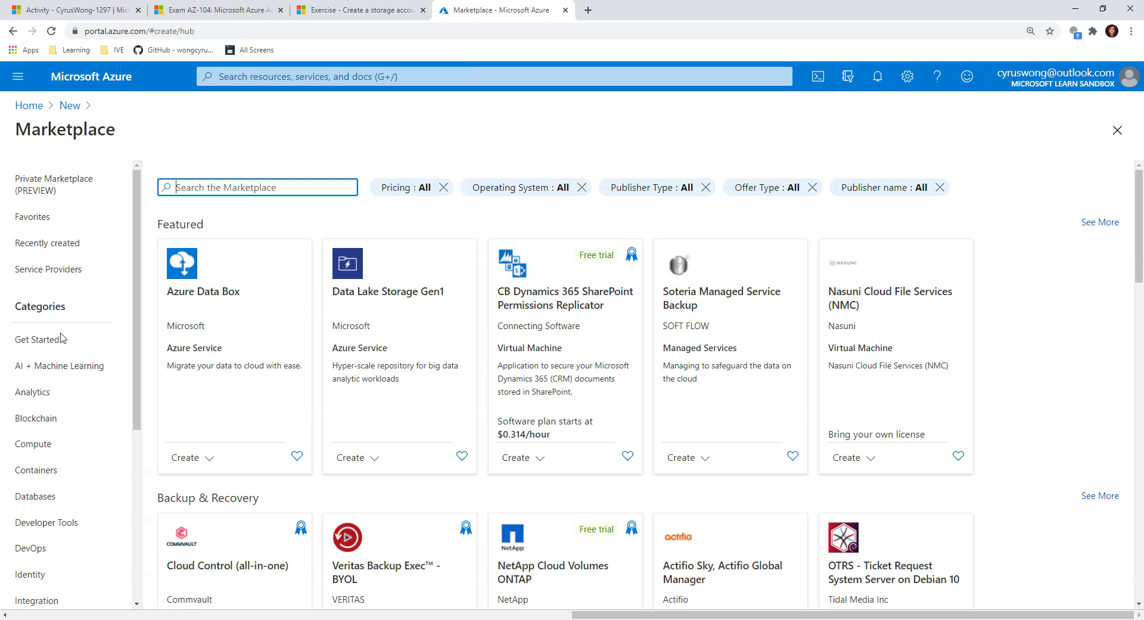
# Choose the Storage category in the full Marketplace listing, and go back to the New resource page.
pyautogui.scroll(-5, 62, 338)
pyautogui.click(83, 570)
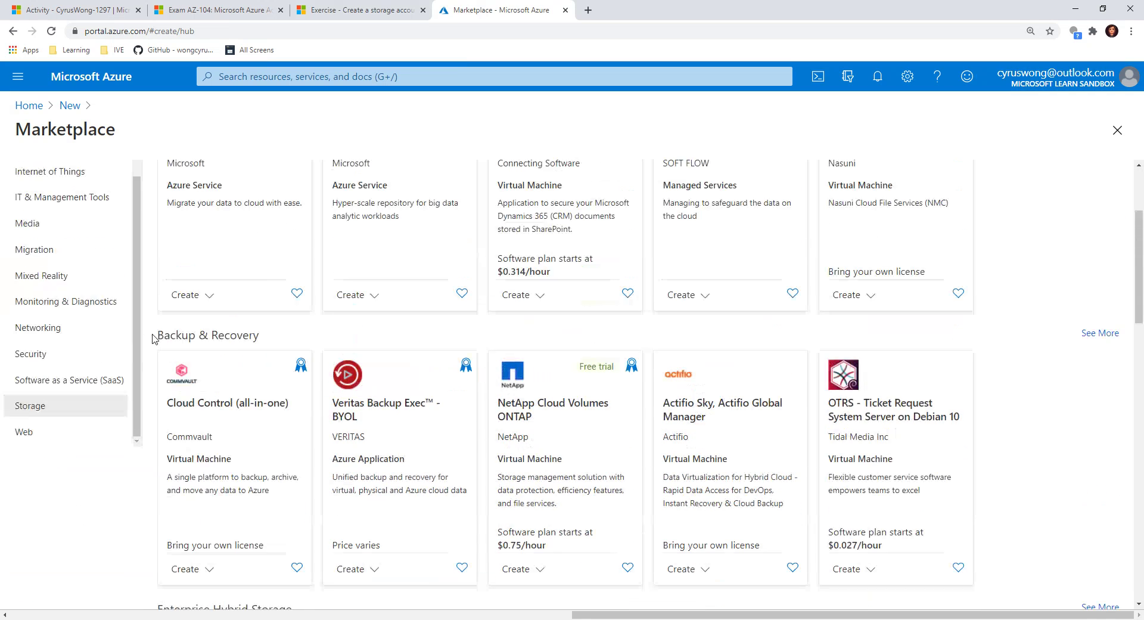
pyautogui.scroll(5, 154, 338)
pyautogui.click(70, 105)
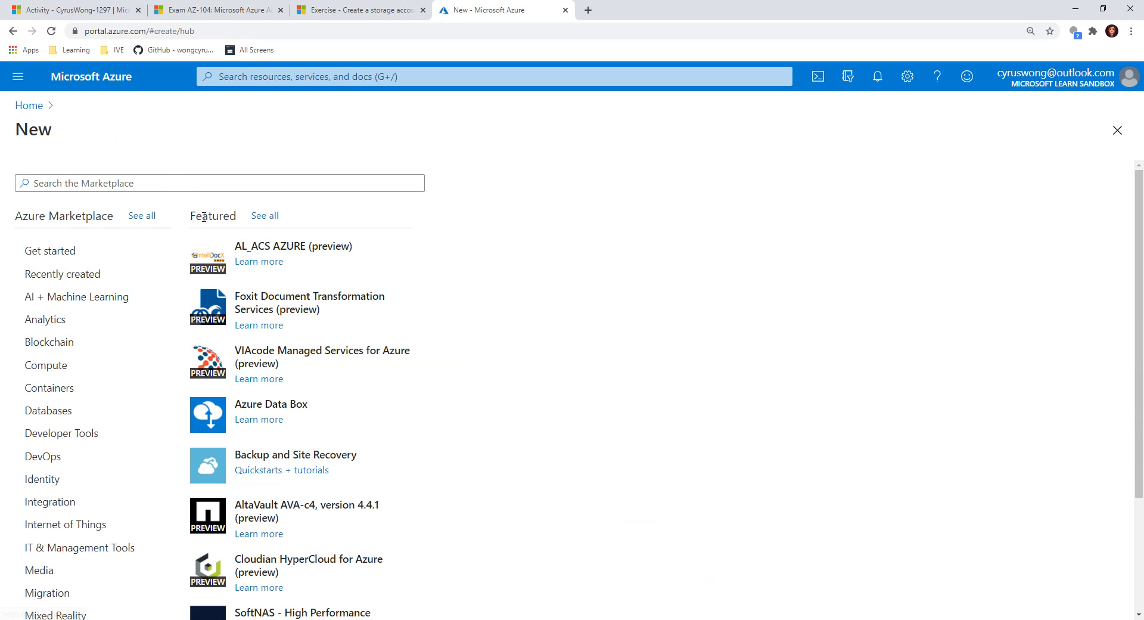
# Check the Storage category's featured offerings again on the New resource page.
pyautogui.scroll(-3, 59, 417)
pyautogui.click(74, 573)
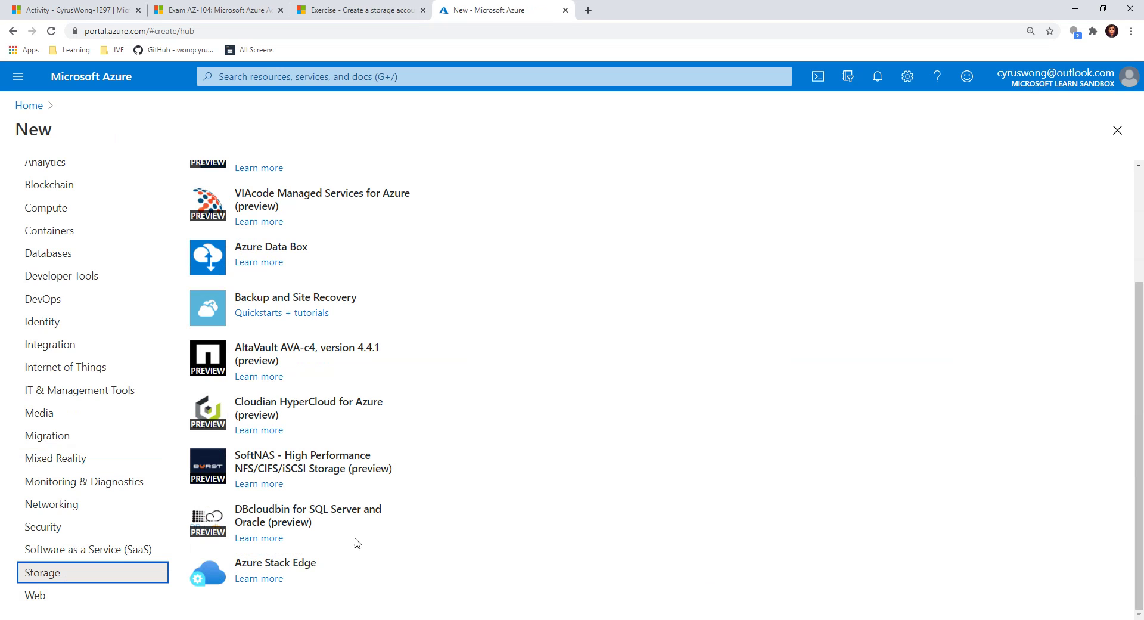
pyautogui.scroll(3, 334, 579)
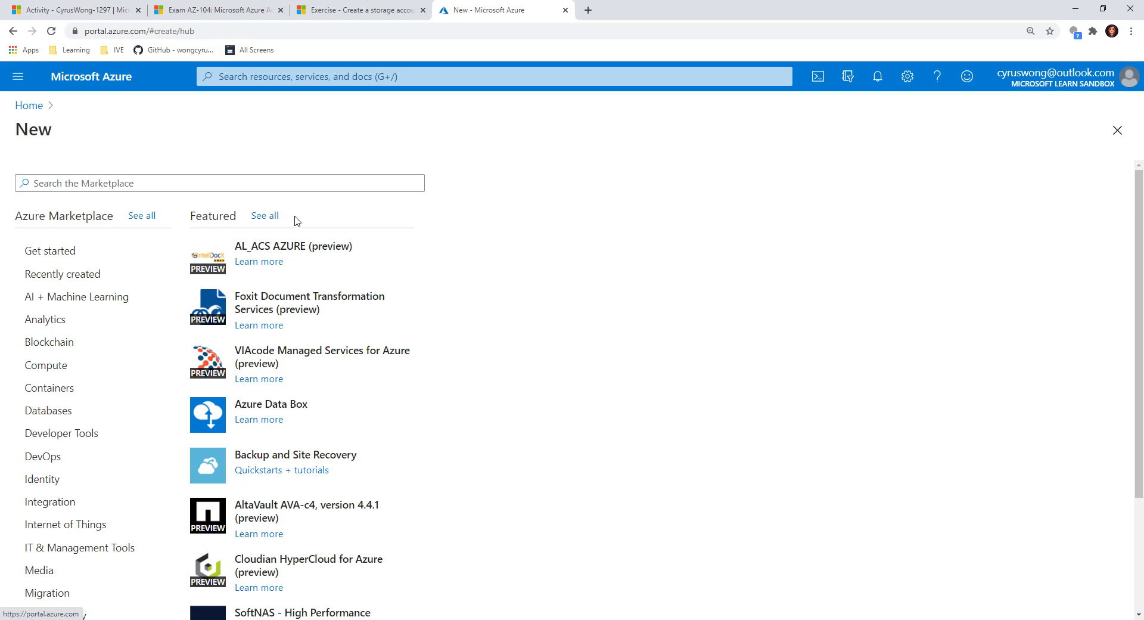
# Search the Marketplace for "storage acc", pick Storage account, and begin creating it.
pyautogui.click(228, 187)
pyautogui.write('st')
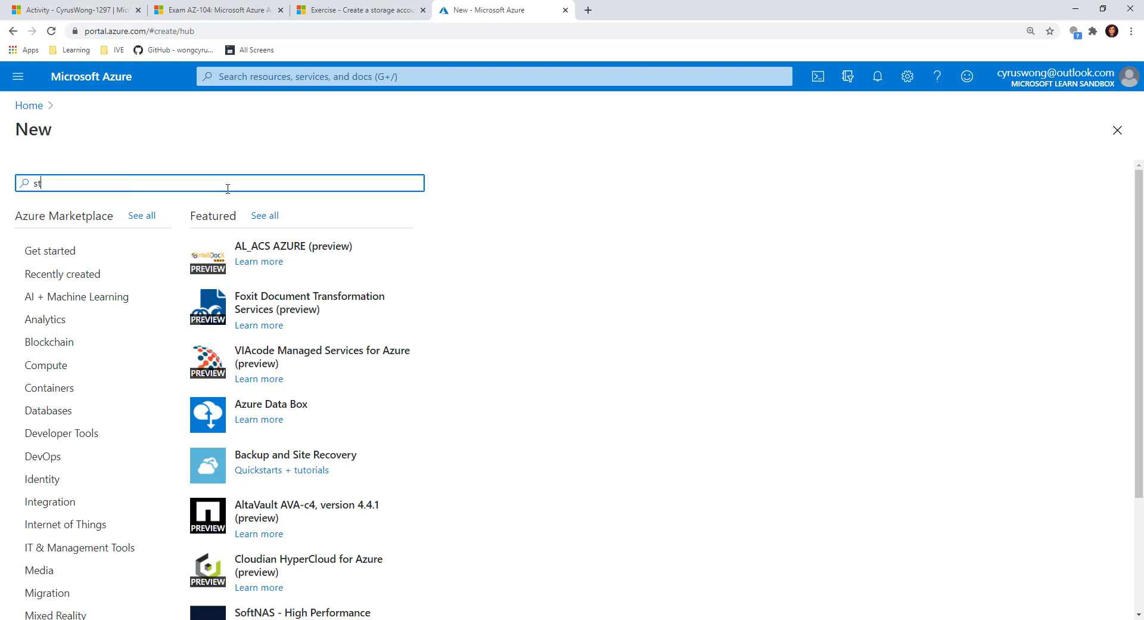
pyautogui.write('orage acc')
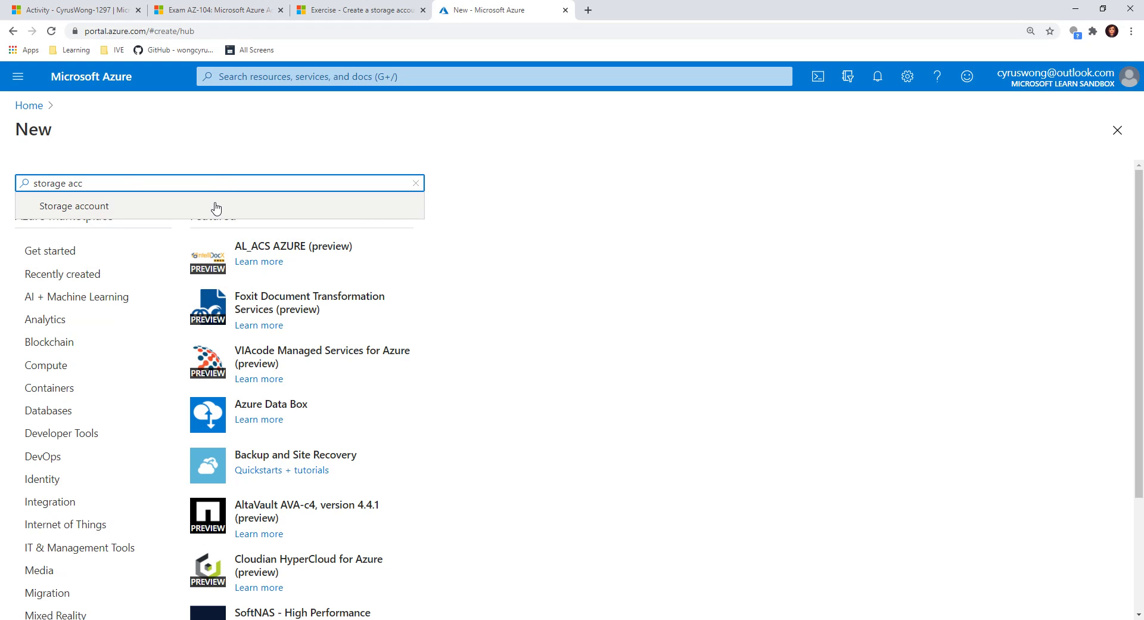
pyautogui.click(216, 207)
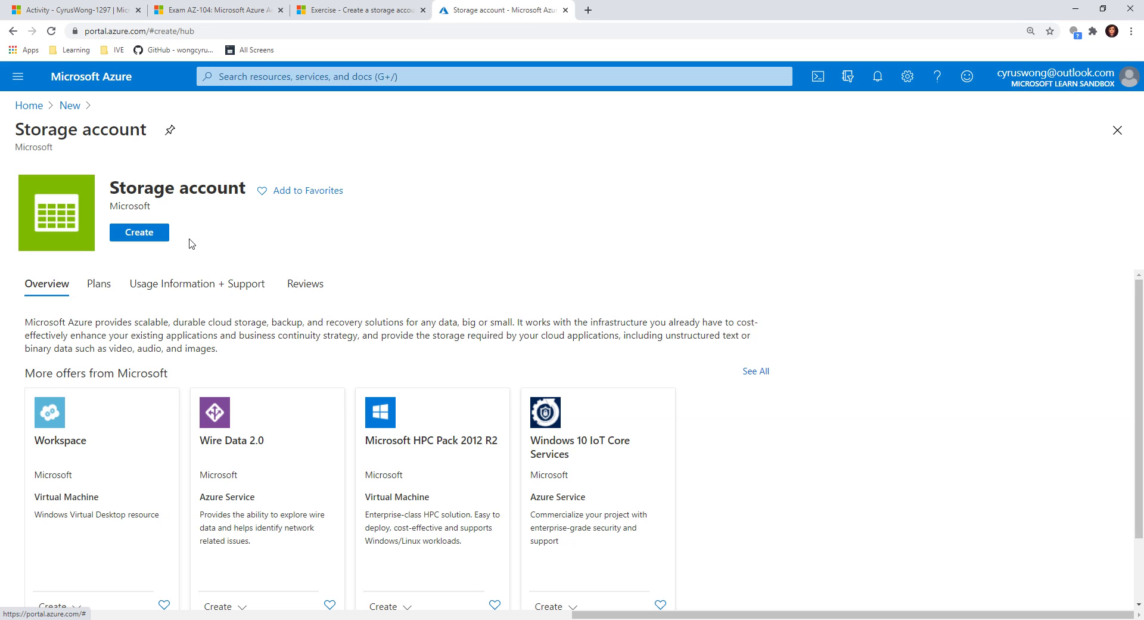
pyautogui.click(151, 237)
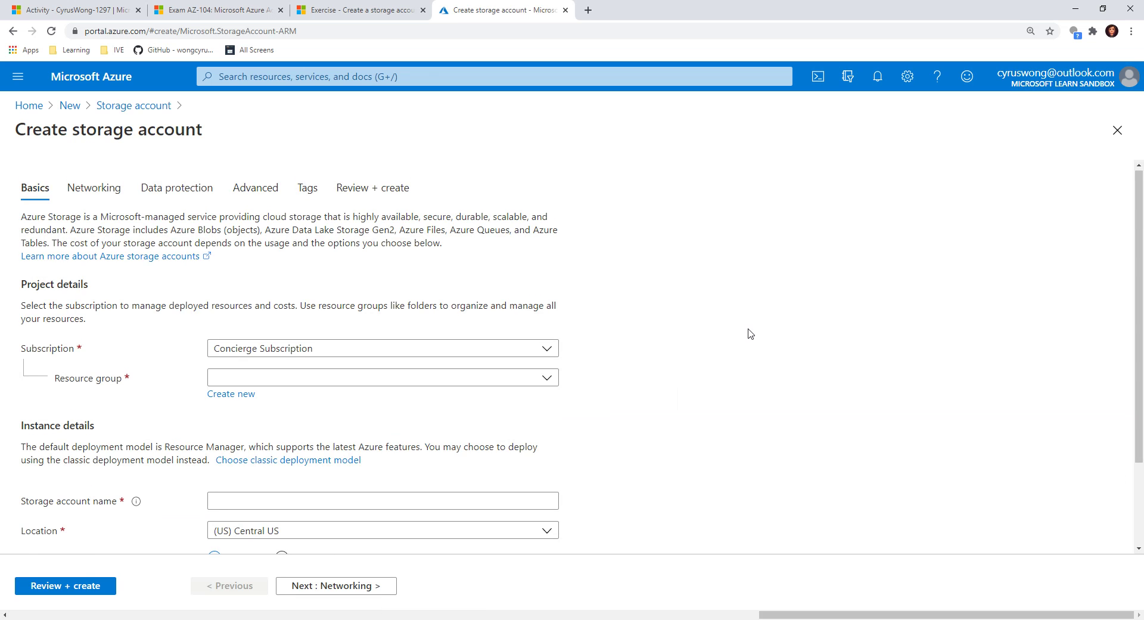
# Assign the new storage account to the existing resource group learn-5e0f49c6-c0f6-4b58-af95-eec84ceacb23.
pyautogui.scroll(-1, 748, 332)
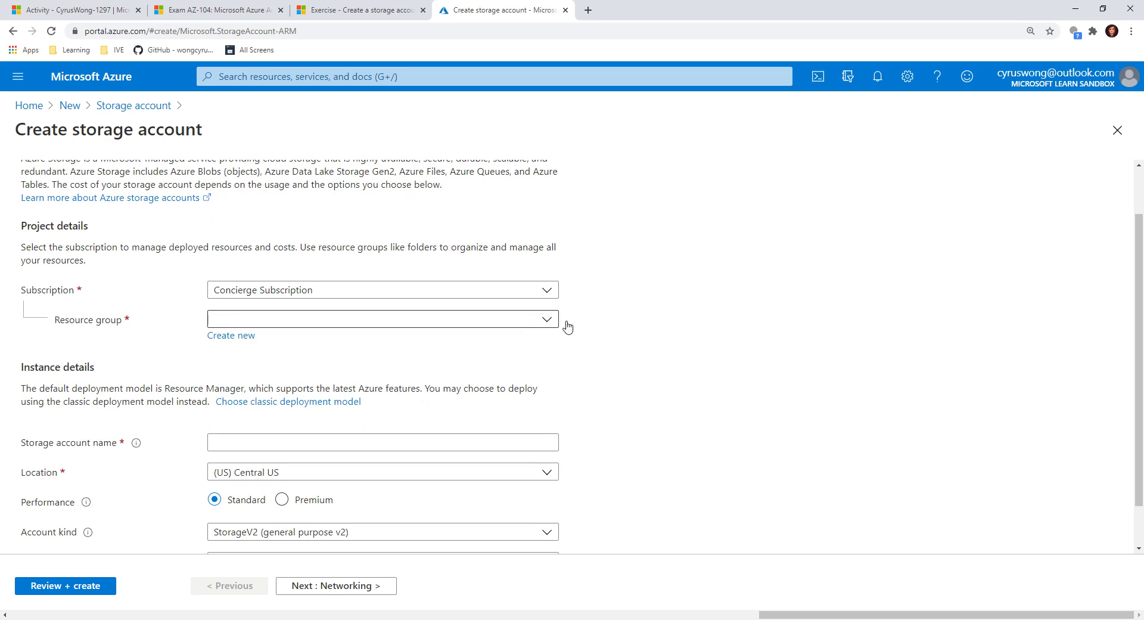
pyautogui.click(540, 320)
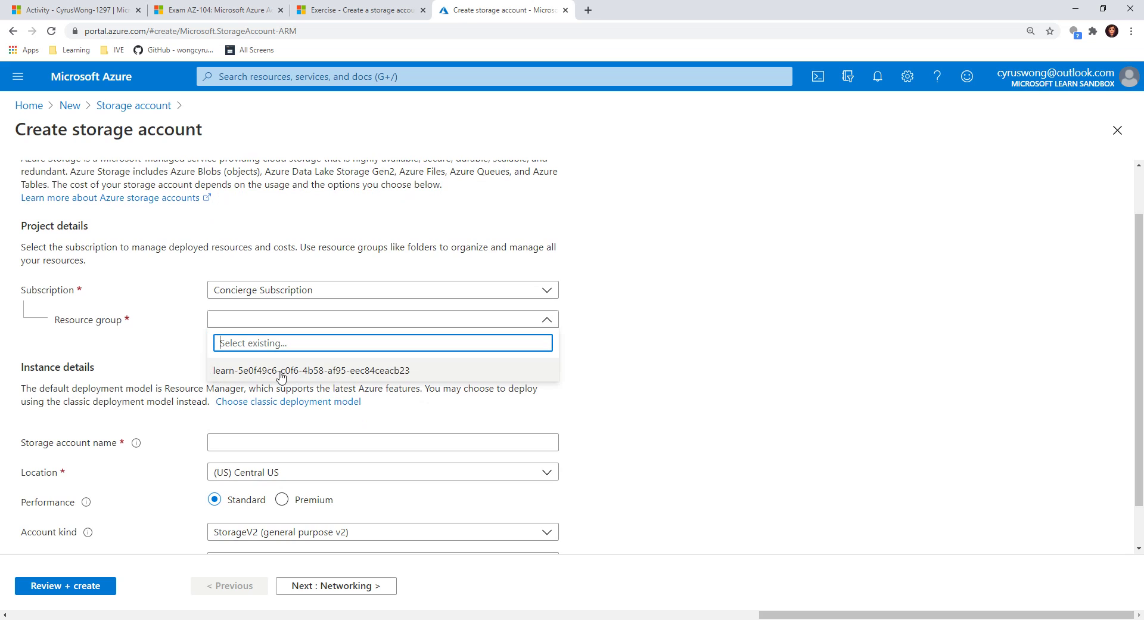
pyautogui.click(353, 373)
pyautogui.scroll(-1, 745, 416)
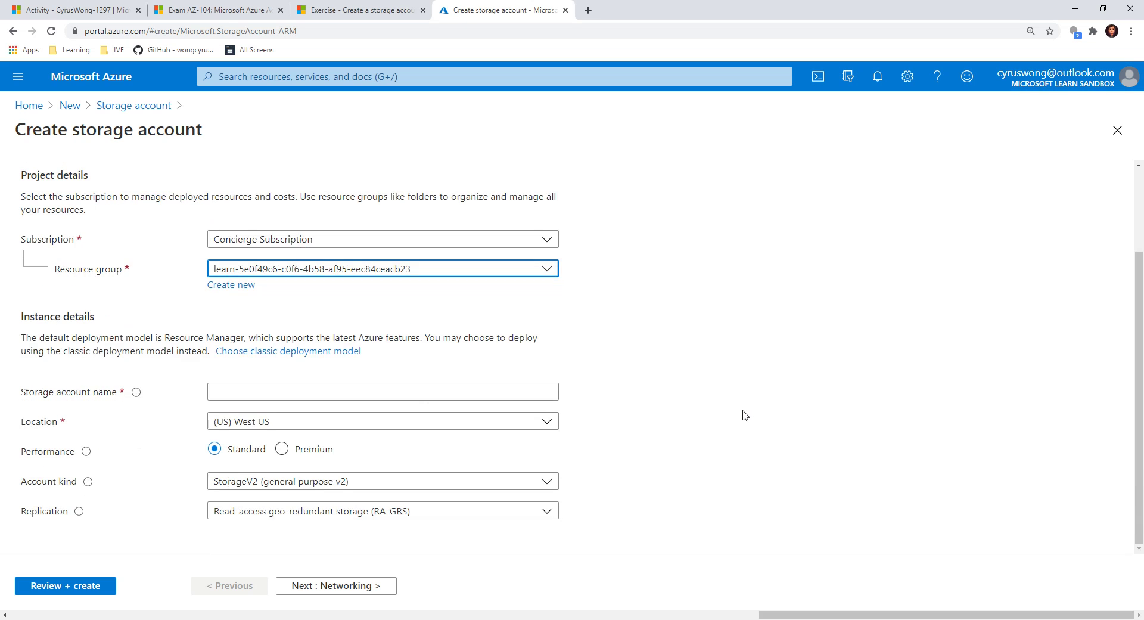
# Consult the exercise's storage account naming rules and name the account with the owner's full name followed by "testing", in lowercase without spaces.
pyautogui.click(351, 10)
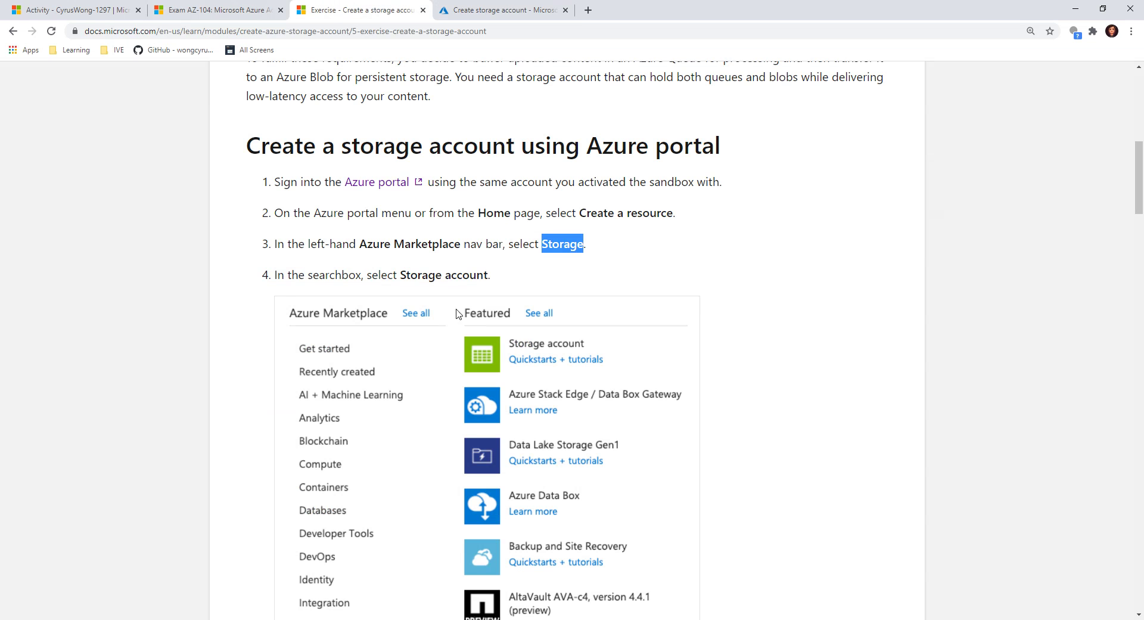
pyautogui.scroll(-13, 399, 266)
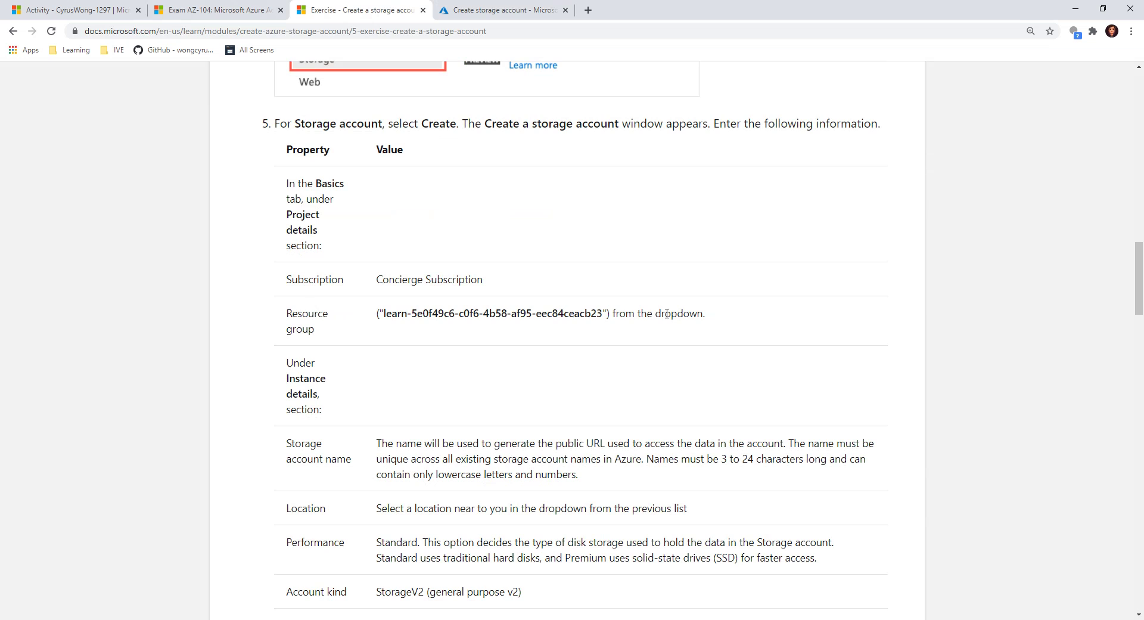
pyautogui.scroll(-3, 441, 404)
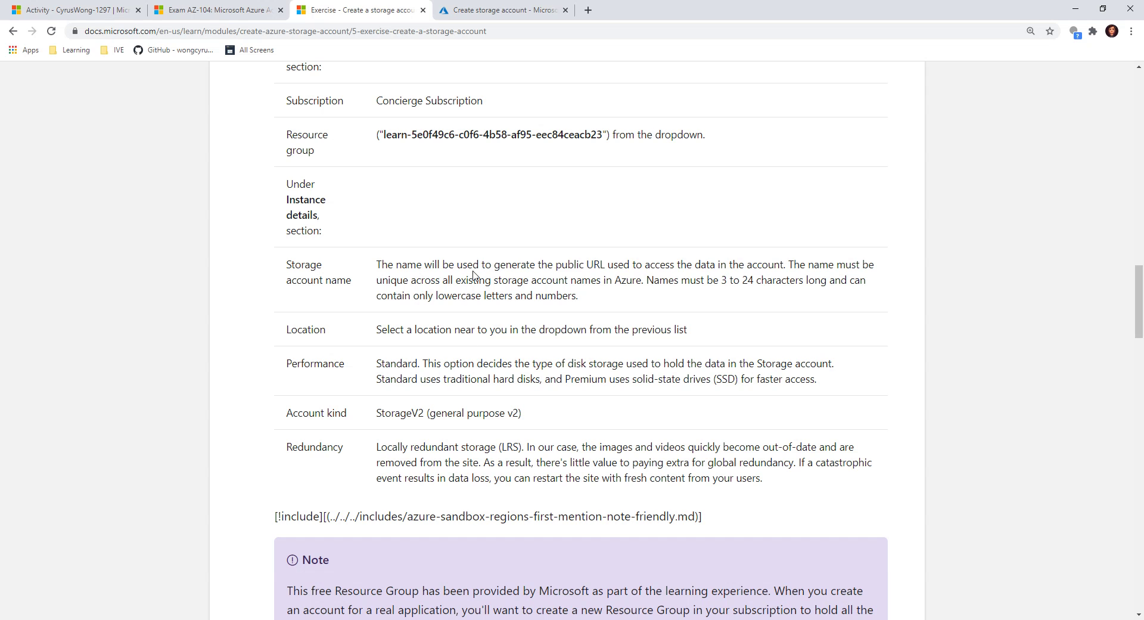
pyautogui.click(450, 8)
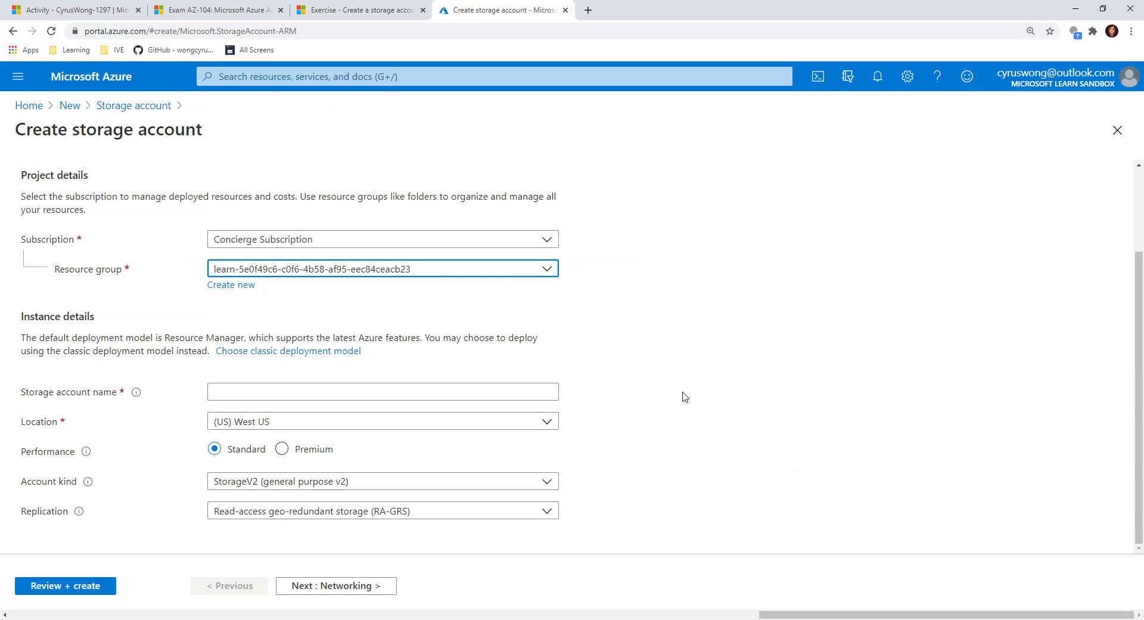
pyautogui.click(265, 395)
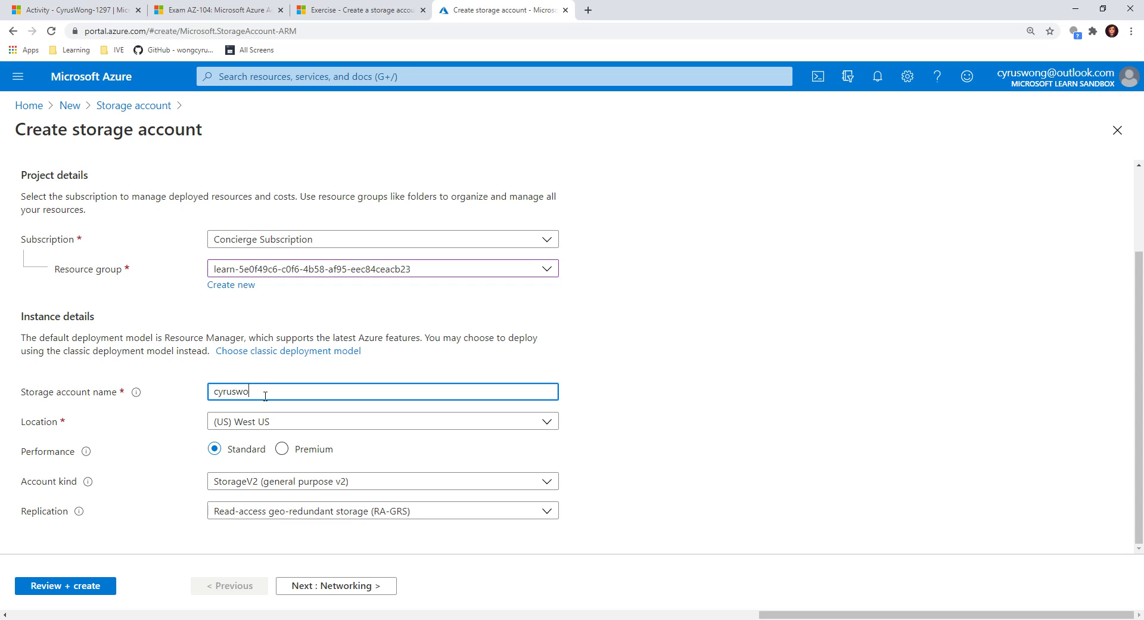
pyautogui.write('cyruswongtesting')
pyautogui.click(804, 385)
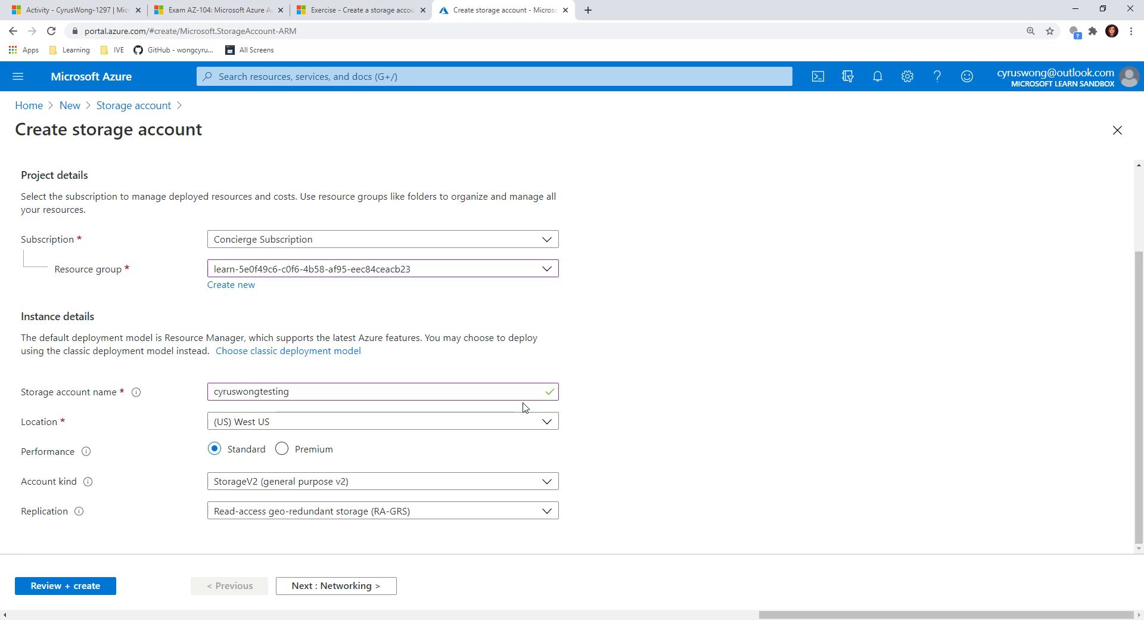
# Check the exercise's location instruction and set the new storage account's location to (US) East US in the Azure portal.
pyautogui.click(353, 5)
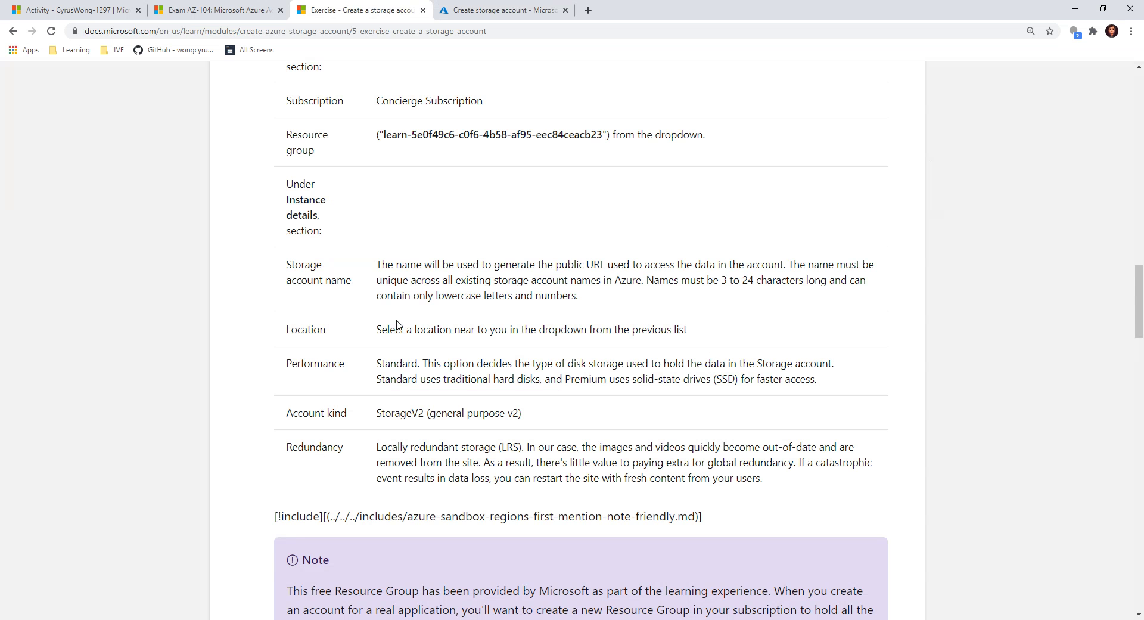
pyautogui.scroll(2, 301, 292)
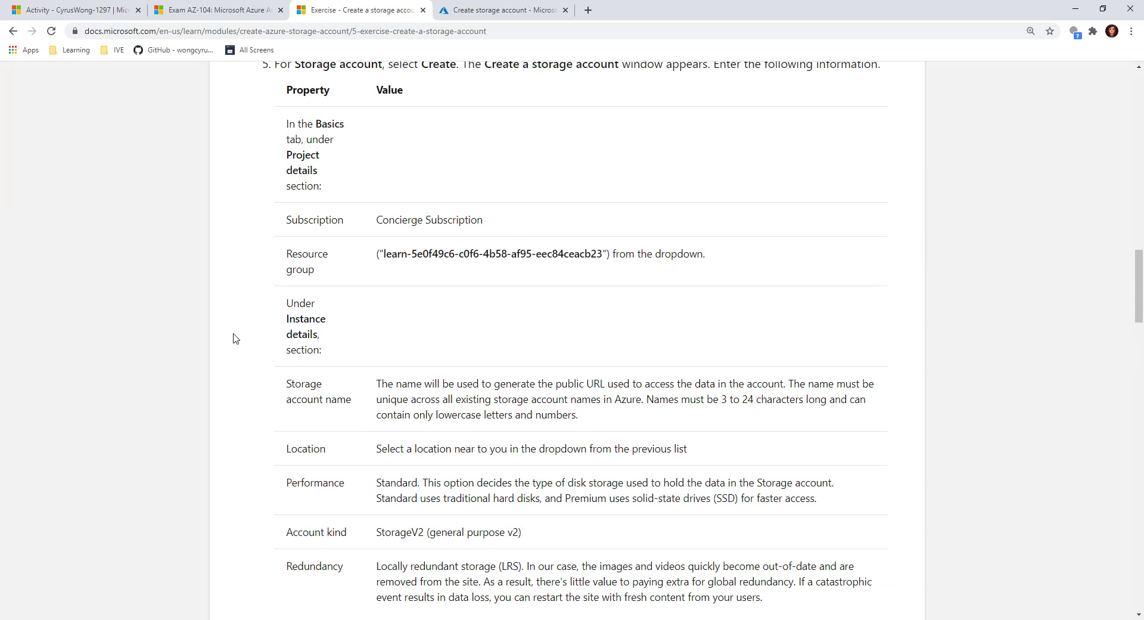
pyautogui.scroll(-2, 296, 377)
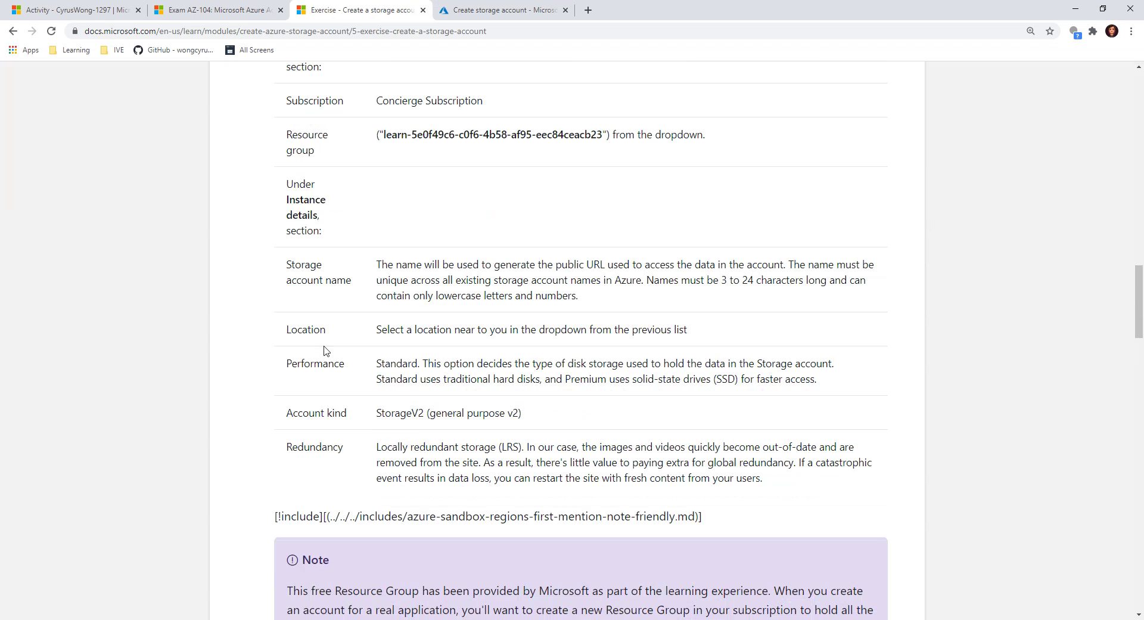
pyautogui.moveTo(382, 329); pyautogui.dragTo(659, 325)
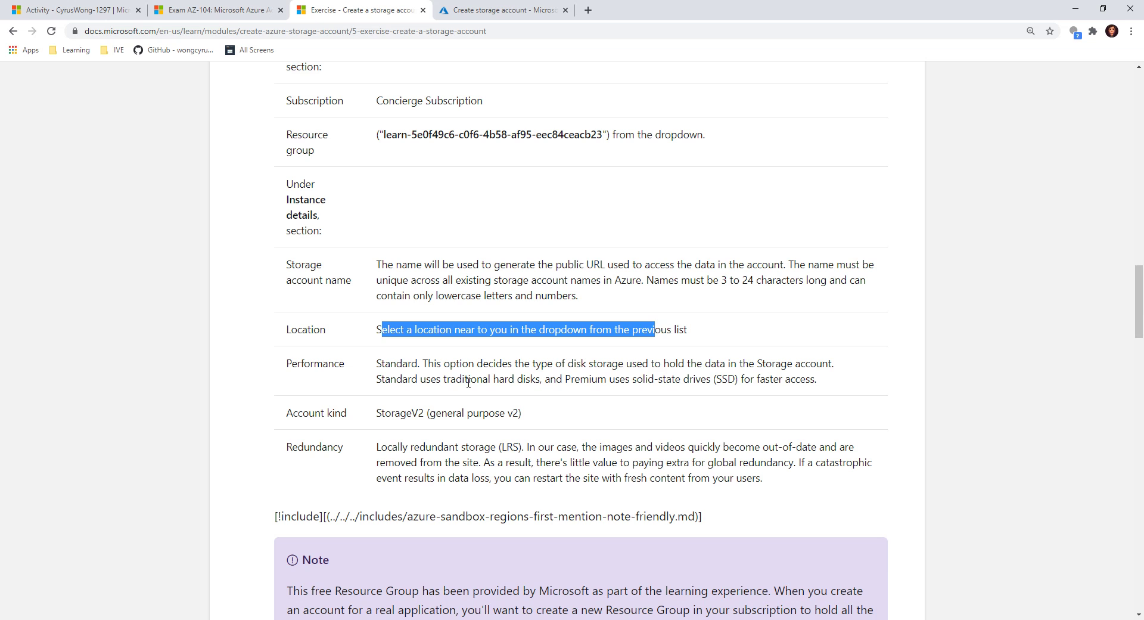
pyautogui.scroll(-1, 468, 382)
pyautogui.click(456, 7)
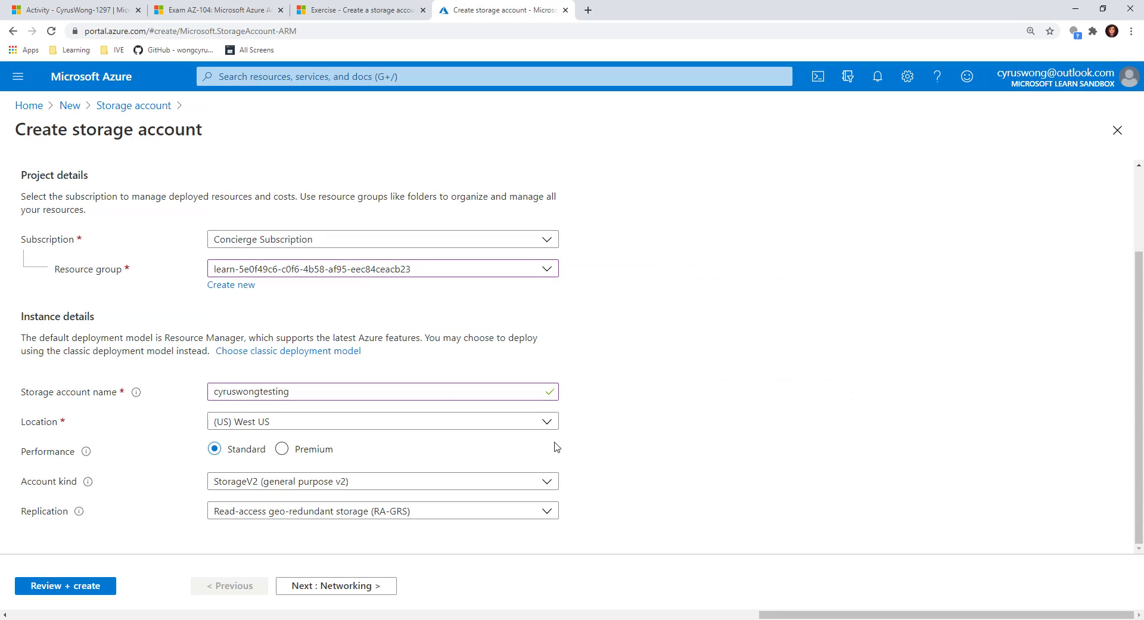
pyautogui.click(547, 423)
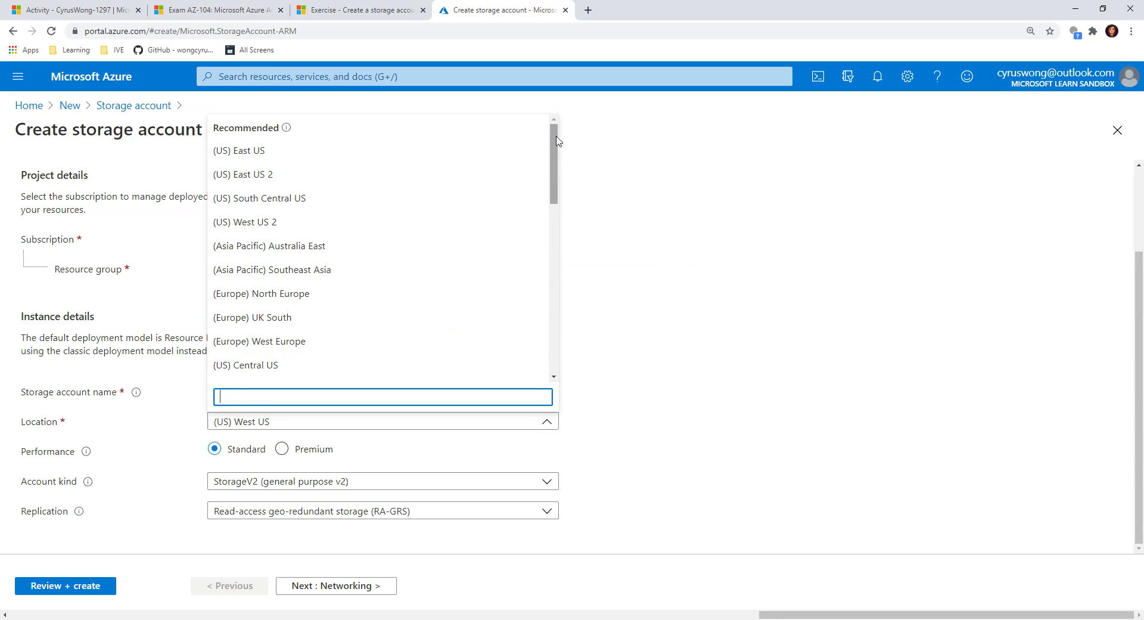
pyautogui.moveTo(554, 141); pyautogui.dragTo(590, 140)
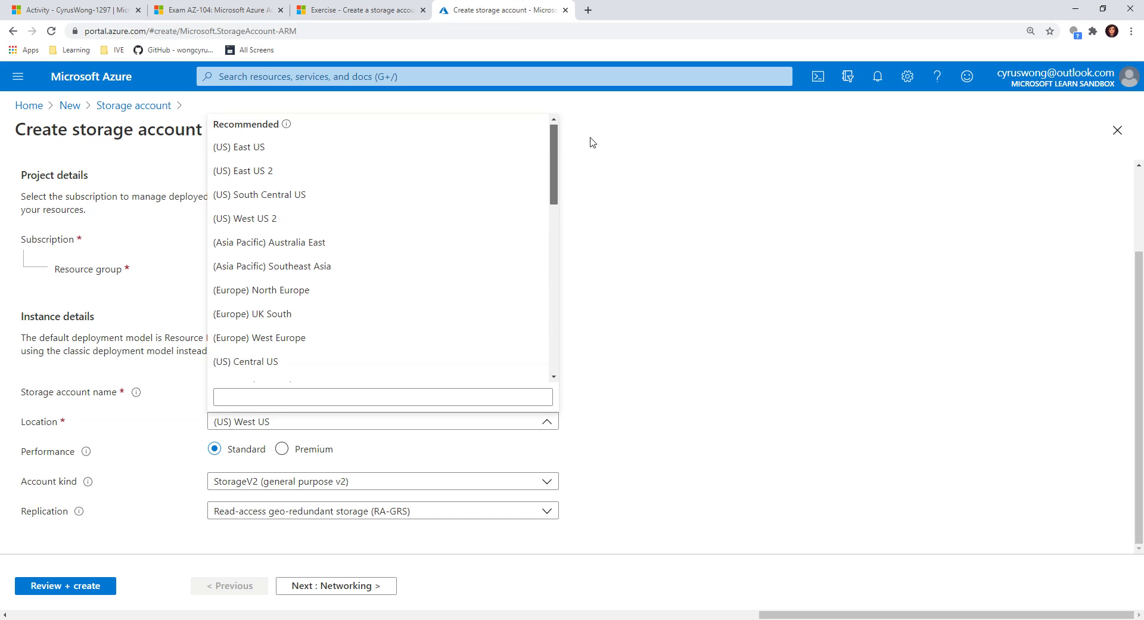
pyautogui.click(972, 403)
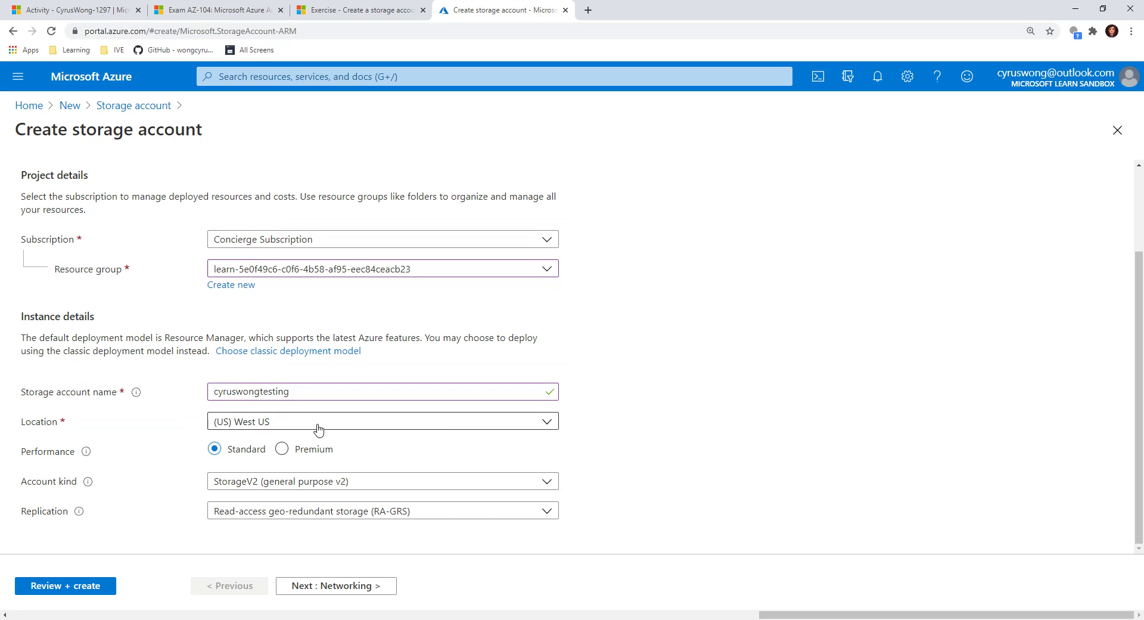
pyautogui.click(350, 422)
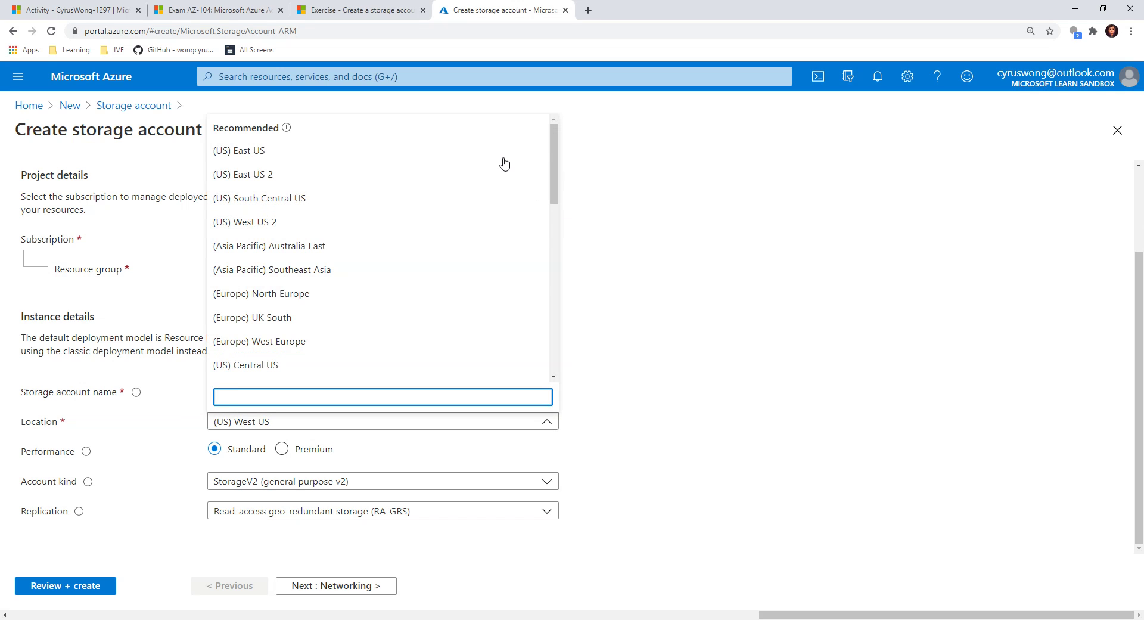
pyautogui.click(393, 156)
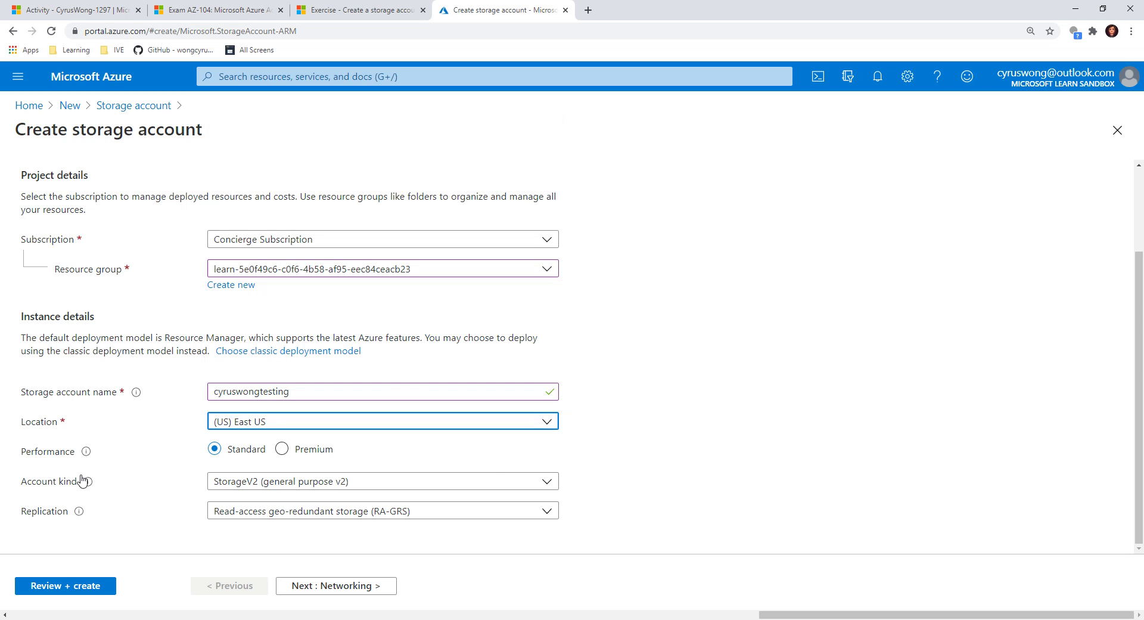
# Compare the exercise's Performance and Account kind values with the portal form, and review the available account kinds.
pyautogui.click(373, 7)
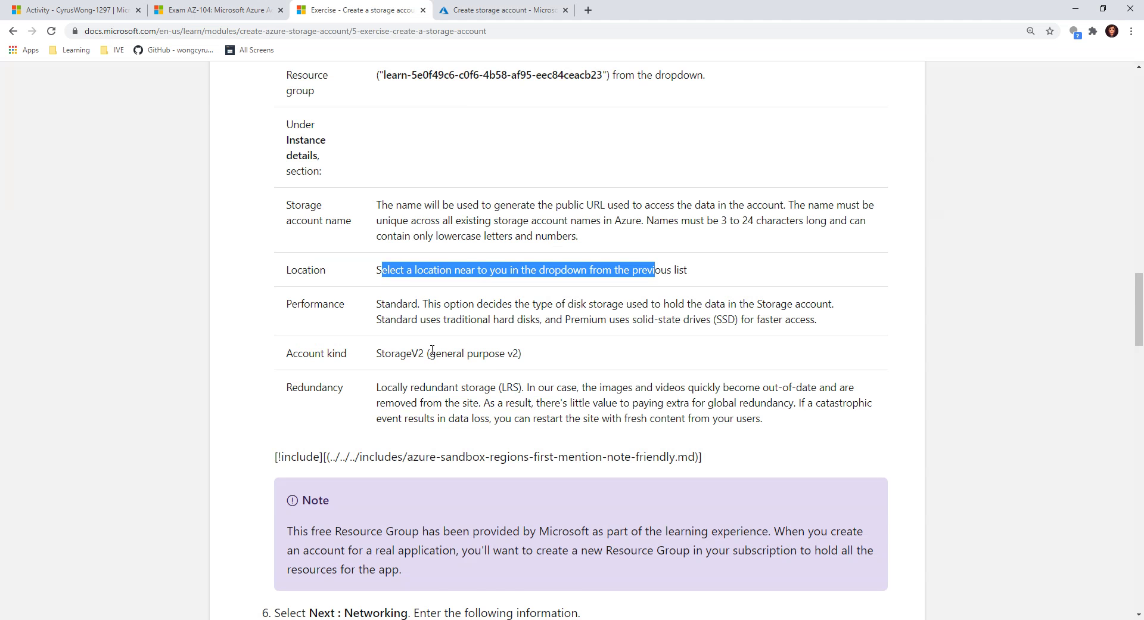
pyautogui.scroll(-1, 422, 351)
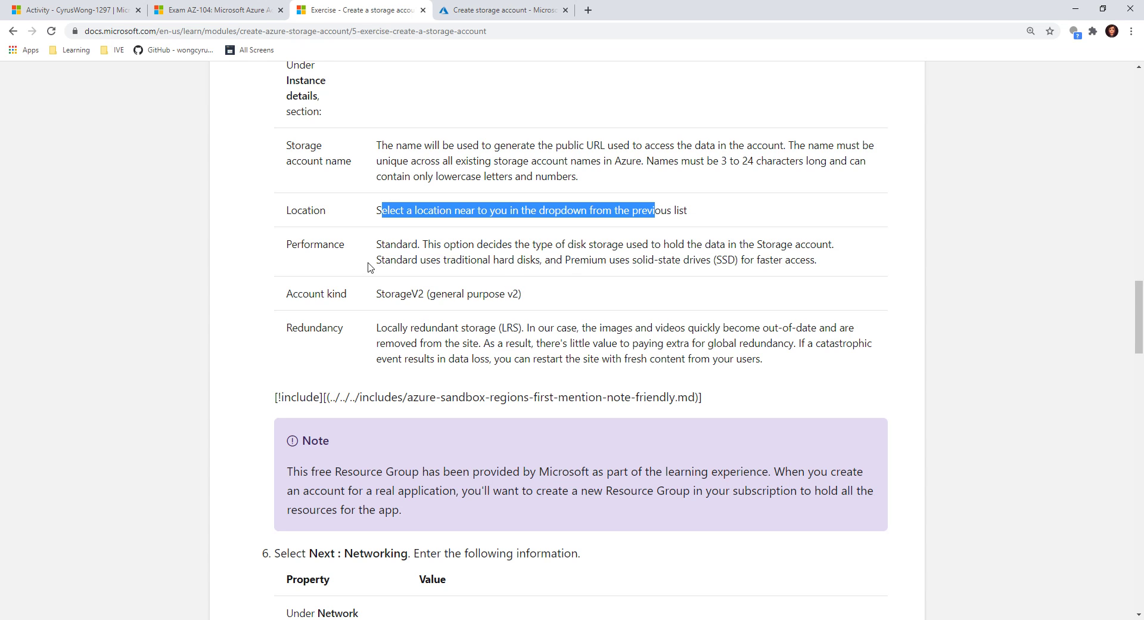
pyautogui.doubleClick(386, 246)
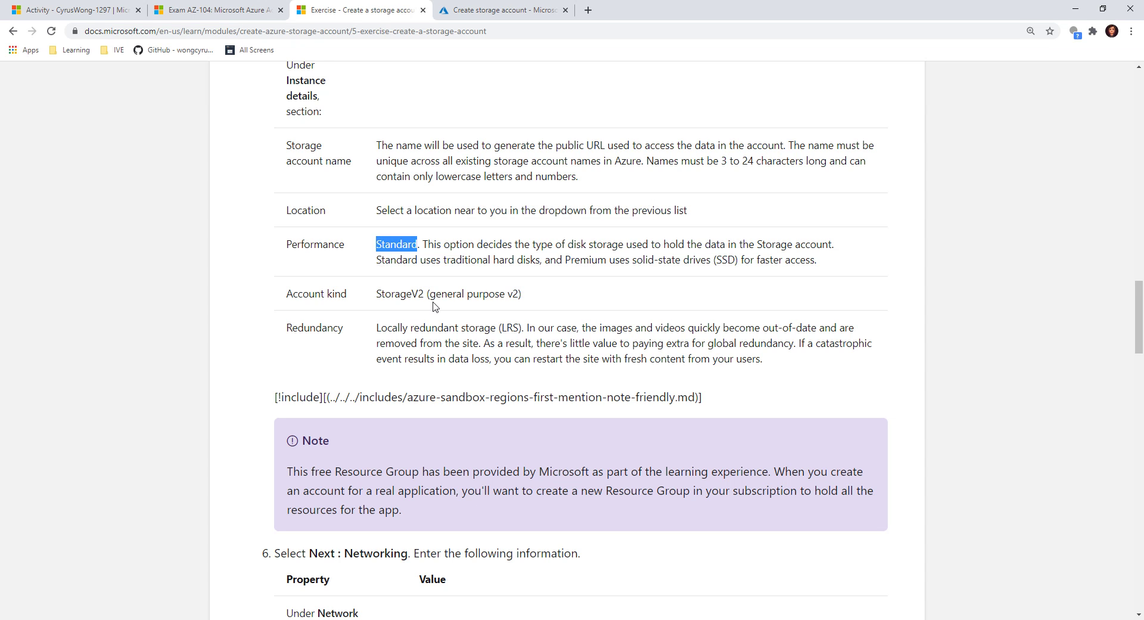
pyautogui.scroll(2, 422, 319)
pyautogui.scroll(-1, 420, 325)
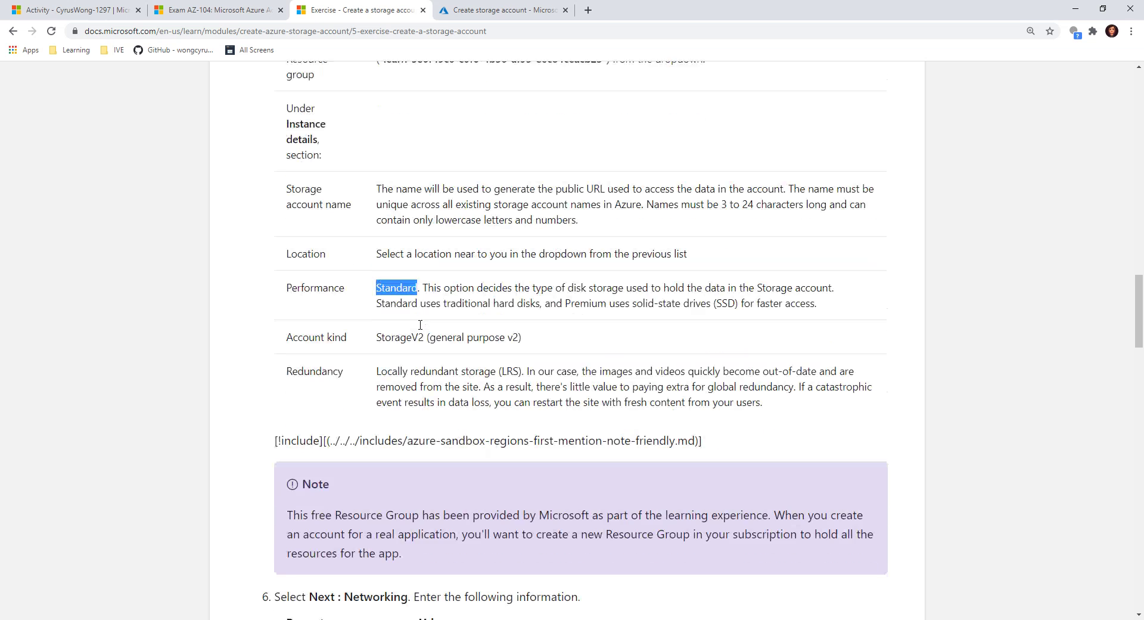
pyautogui.scroll(-1, 420, 325)
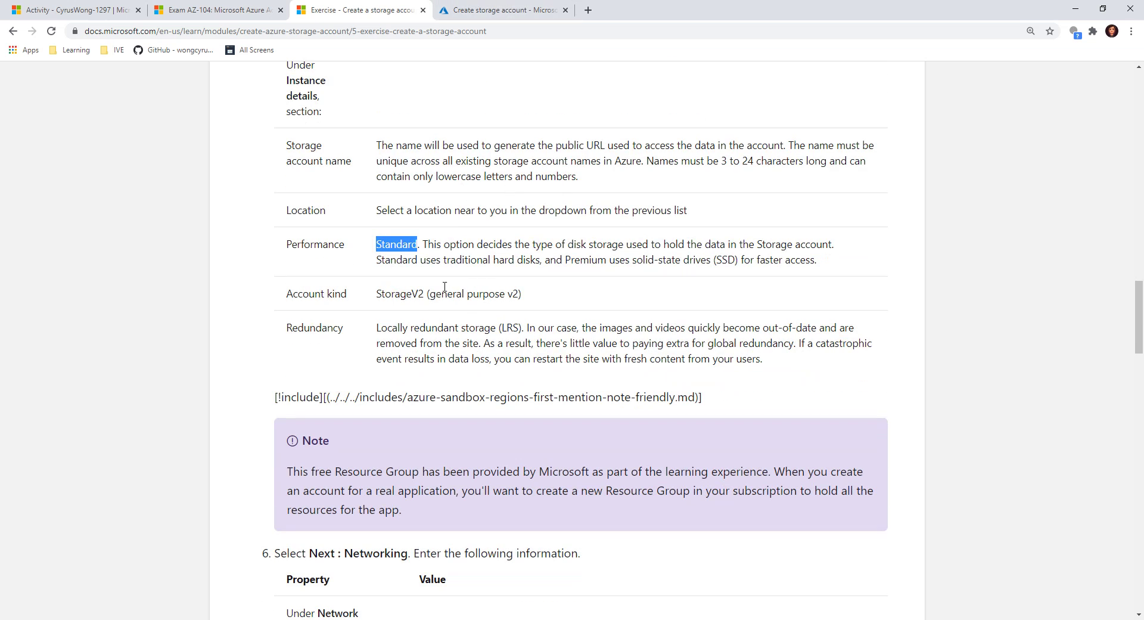
pyautogui.click(544, 9)
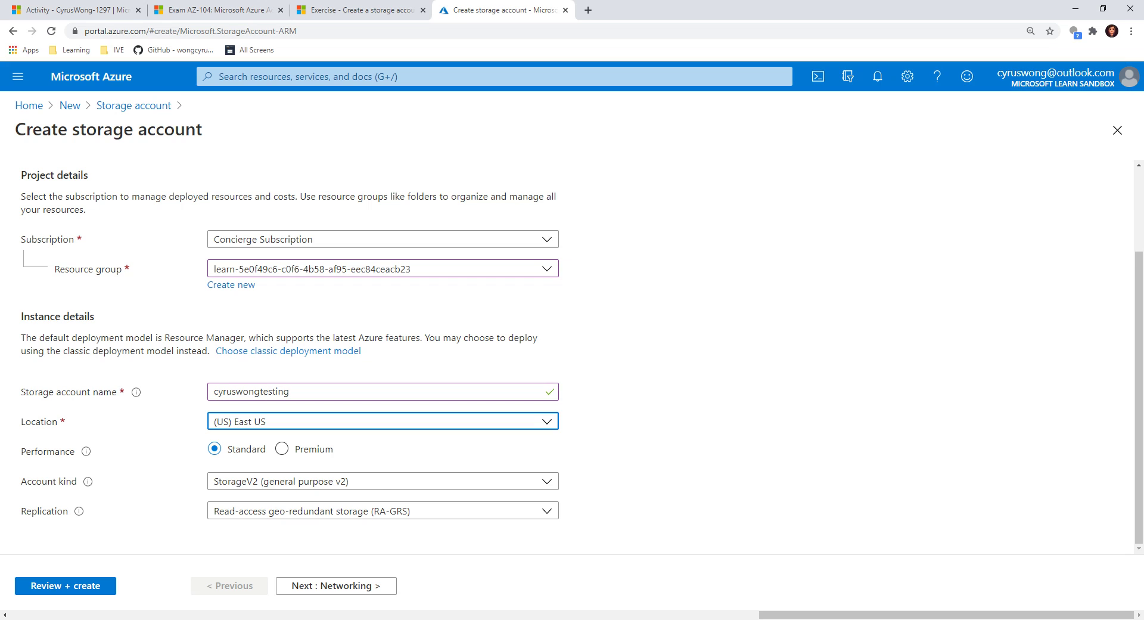
pyautogui.click(499, 480)
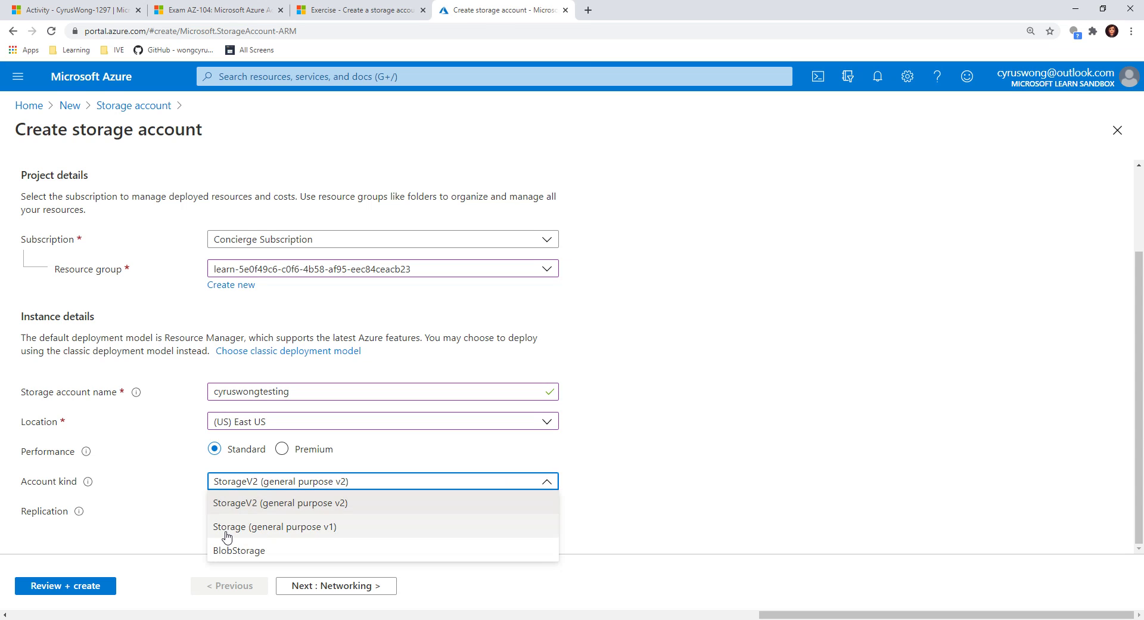
pyautogui.click(797, 519)
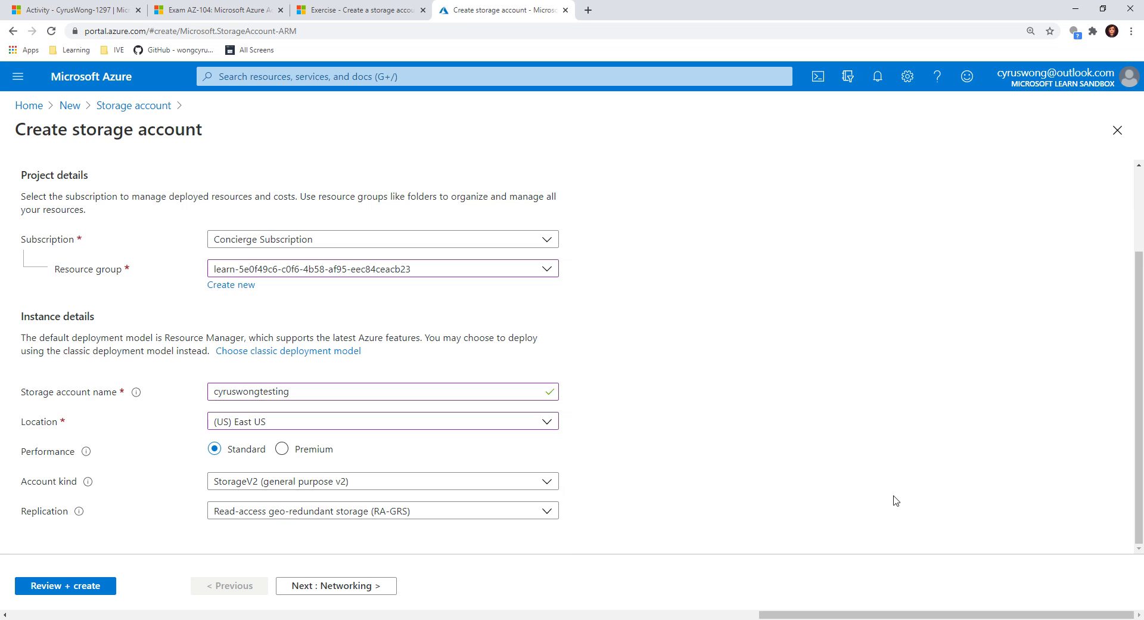
# Check the exercise's account kind and redundancy values, and set the storage account's replication to Locally-redundant storage (LRS).
pyautogui.click(310, 8)
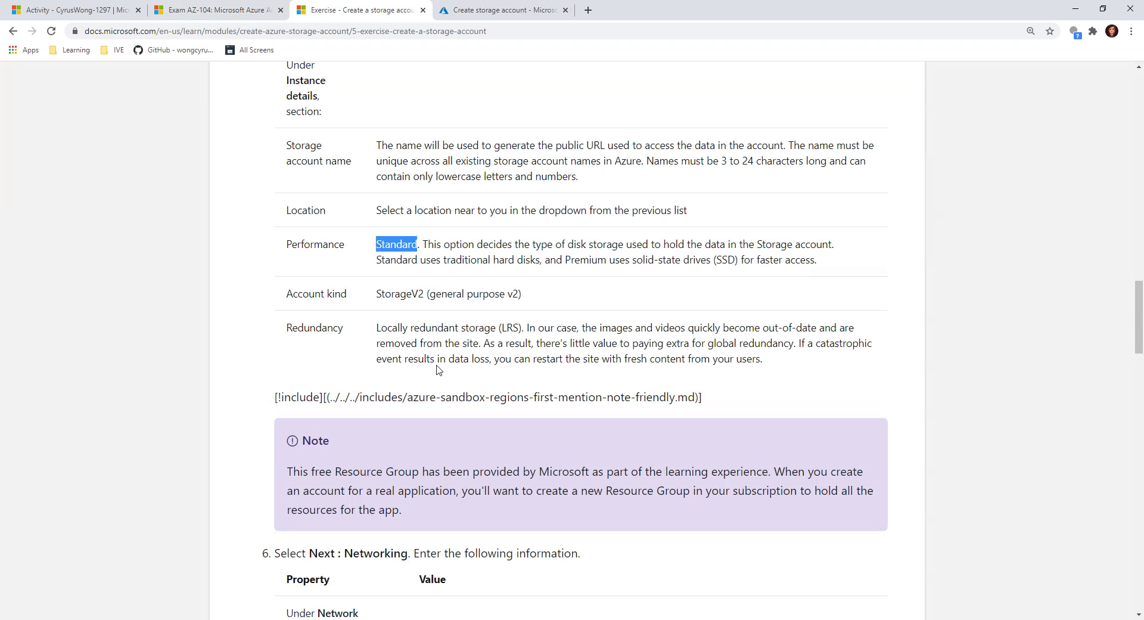
pyautogui.doubleClick(396, 294)
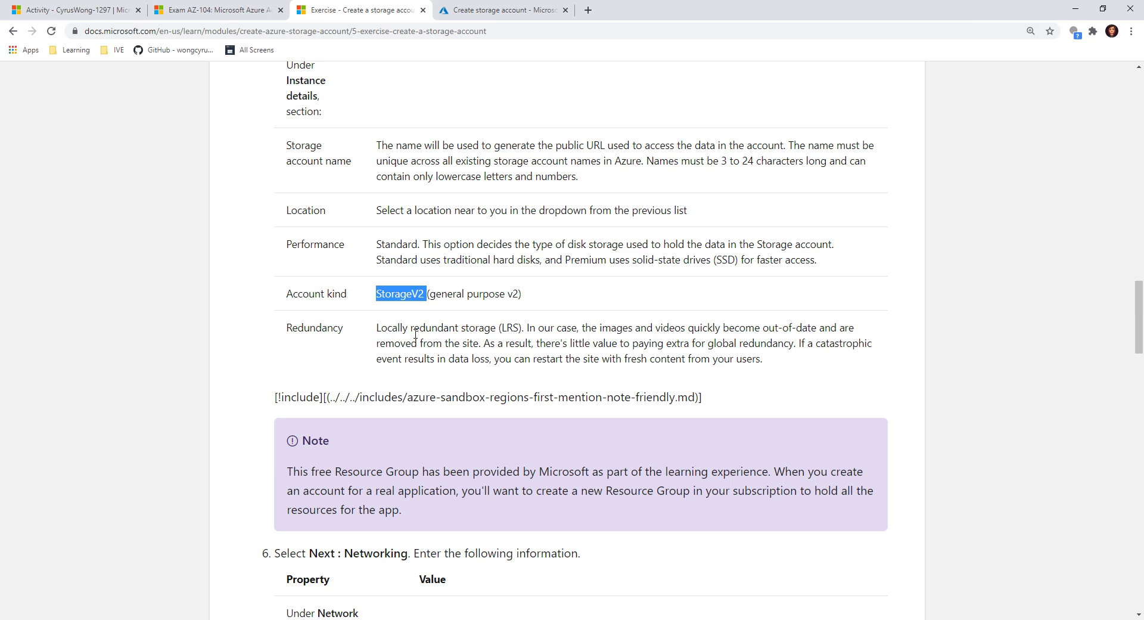
pyautogui.scroll(-2, 486, 220)
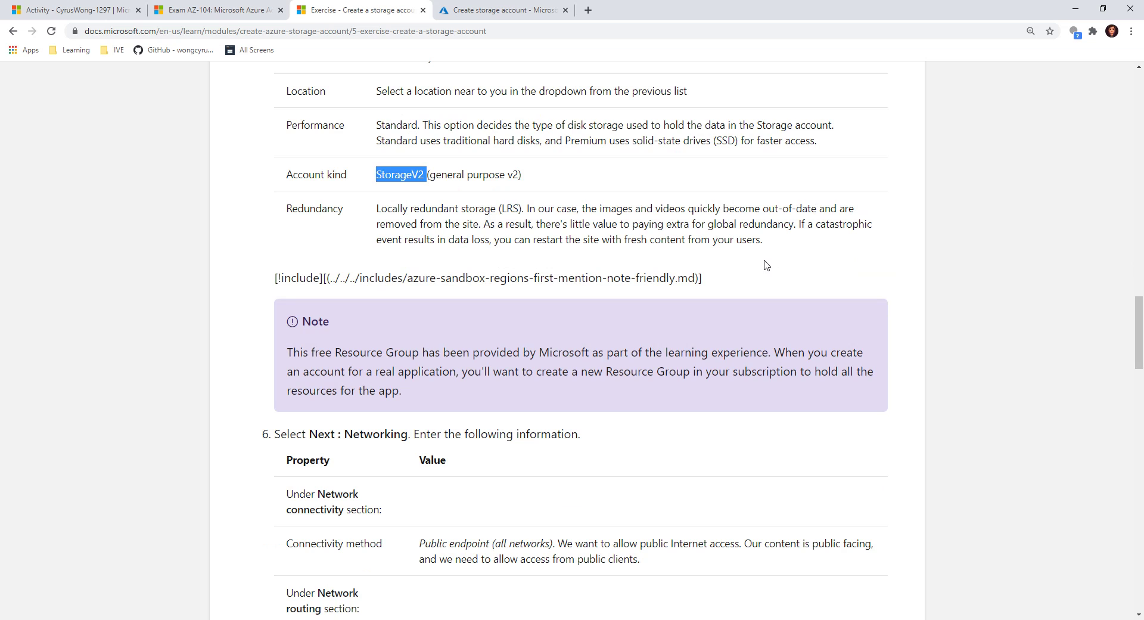
pyautogui.click(503, 10)
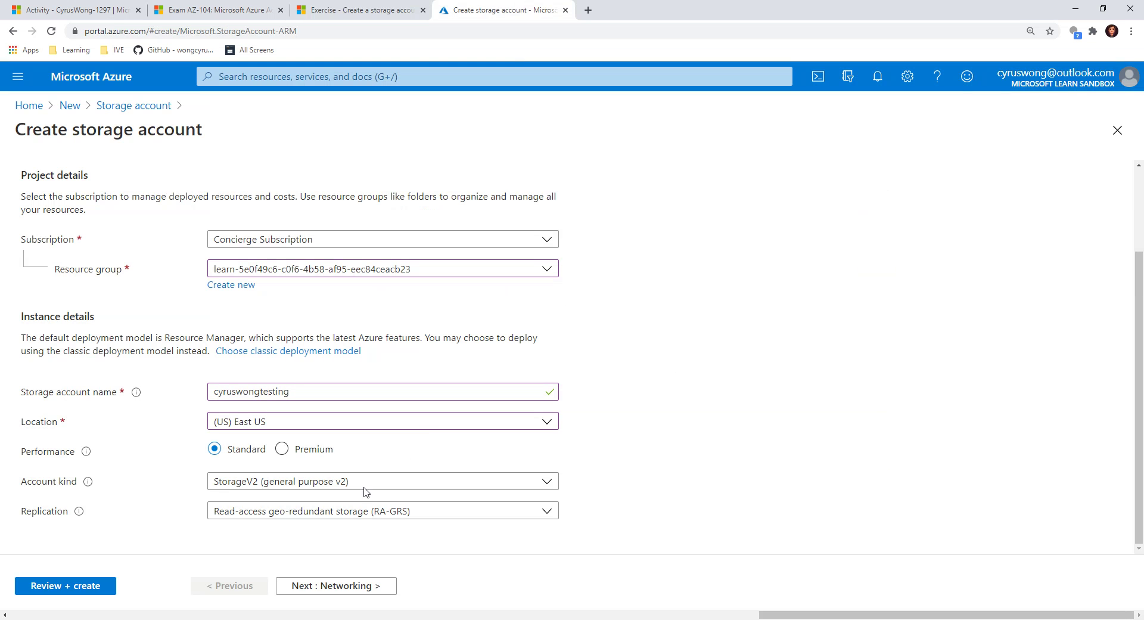
pyautogui.click(400, 512)
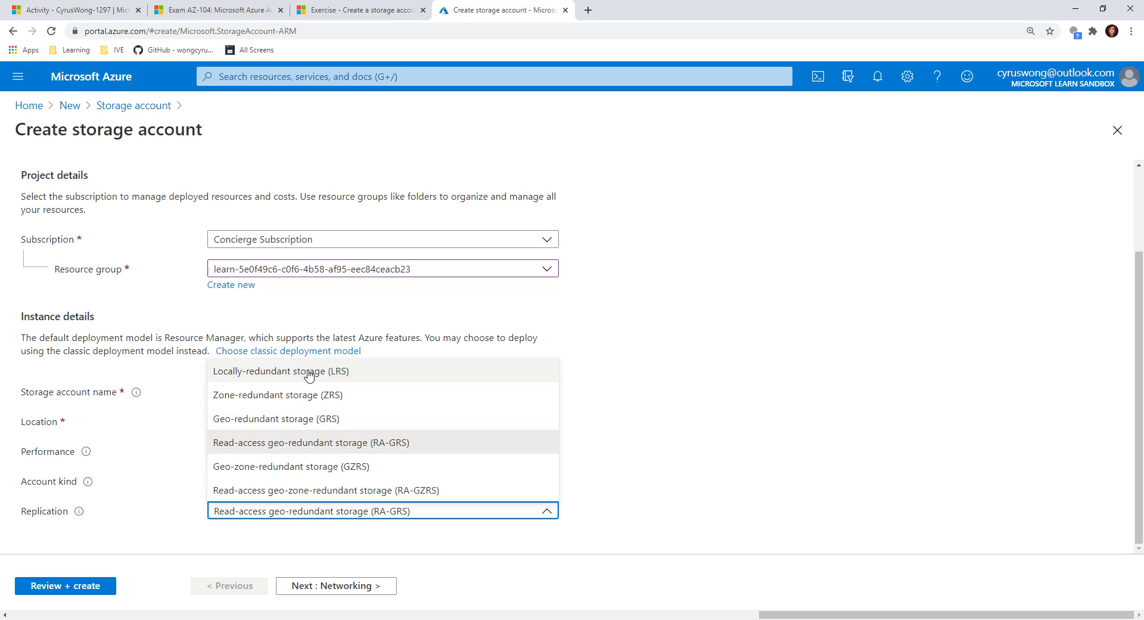
pyautogui.click(257, 372)
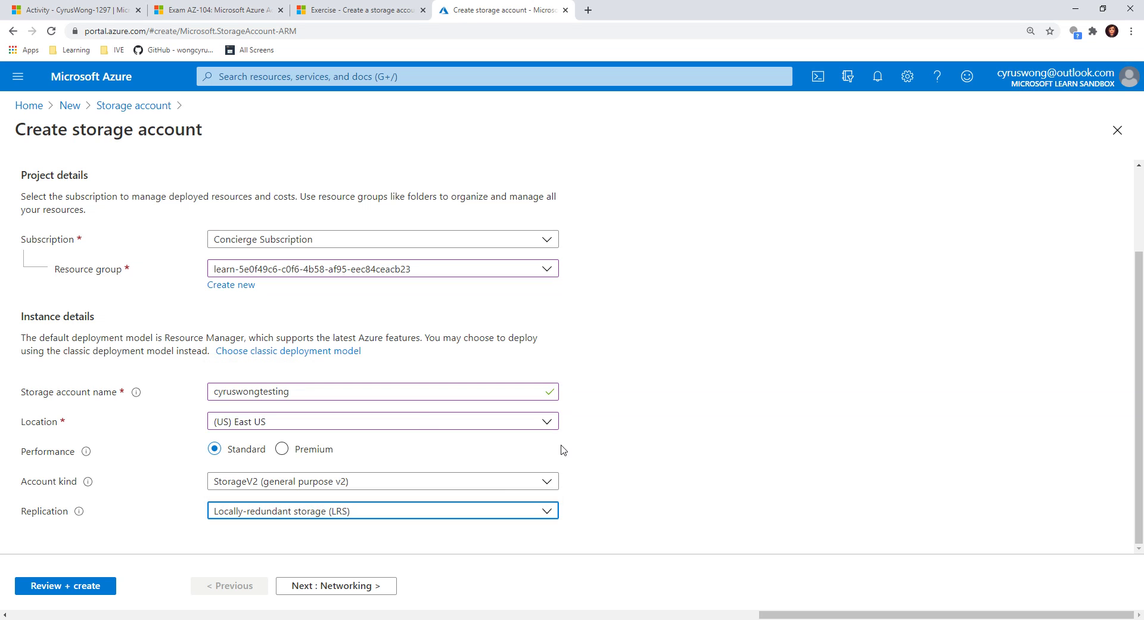
# Read the exercise's redundancy explanation and its Networking instructions, and return to the storage account form in the Azure portal.
pyautogui.click(358, 10)
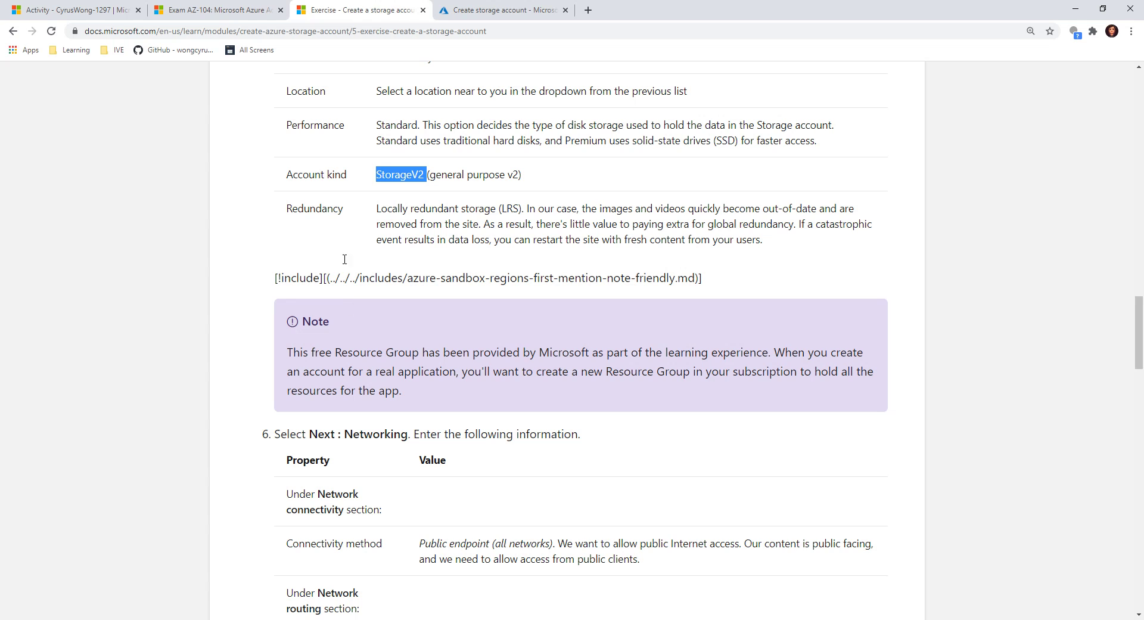
pyautogui.click(513, 205)
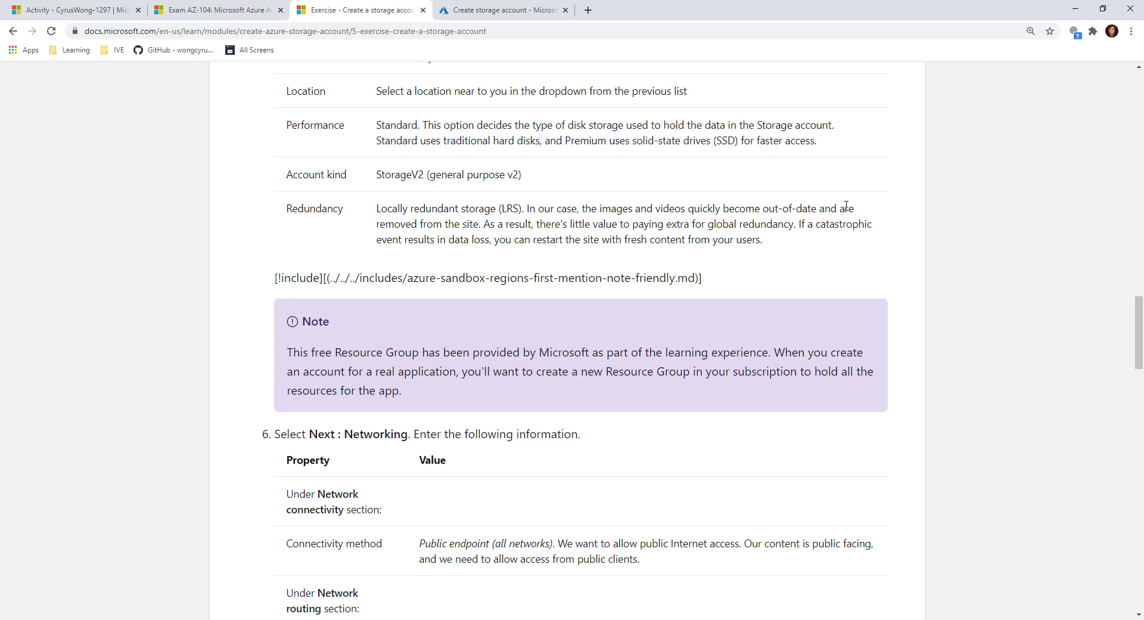
pyautogui.scroll(-1, 629, 145)
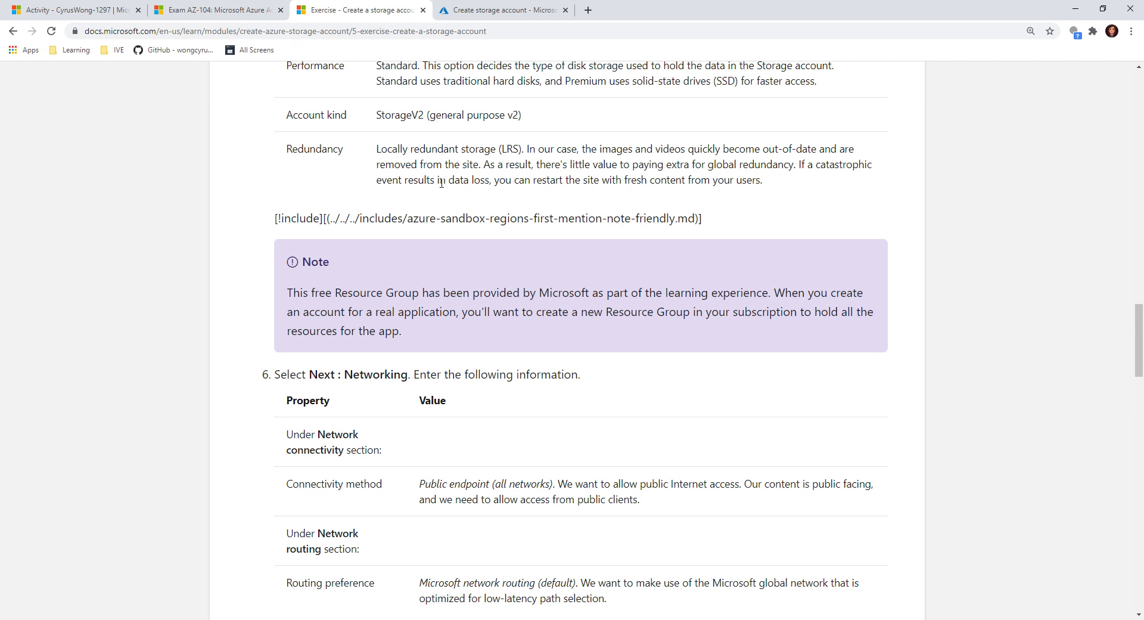
pyautogui.scroll(-2, 231, 302)
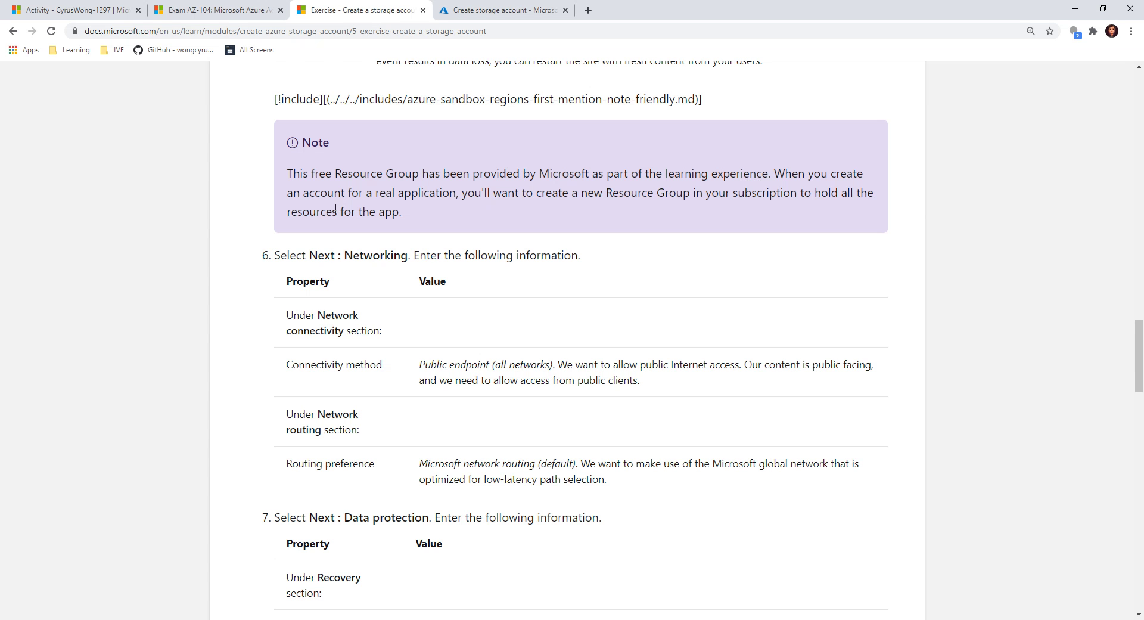
pyautogui.scroll(-1, 255, 287)
pyautogui.click(463, 7)
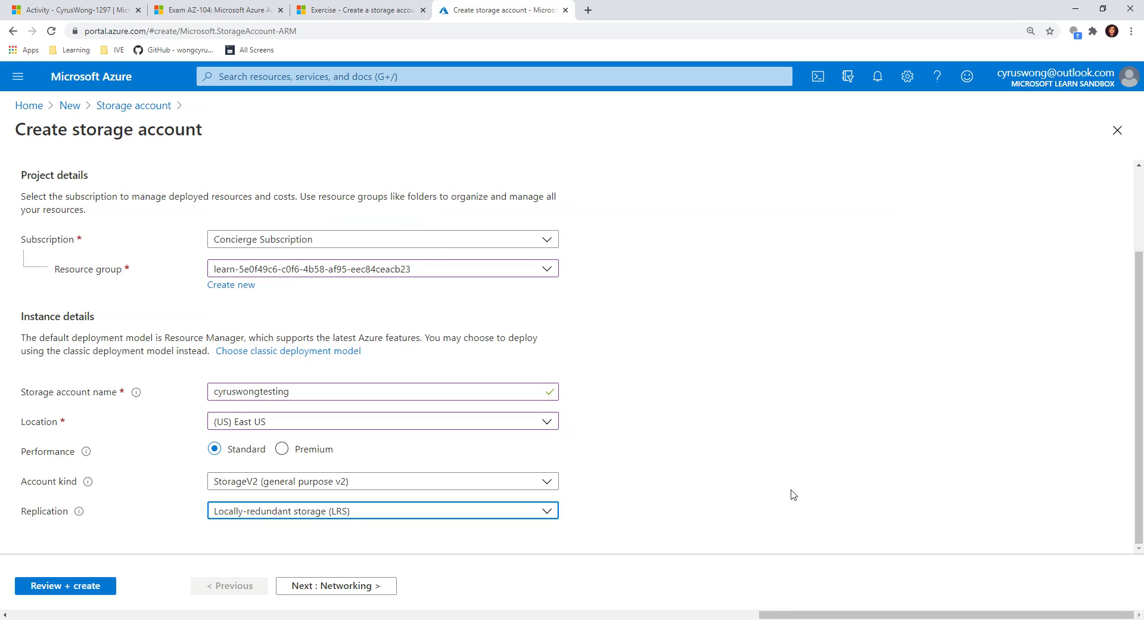
# Proceed to the storage account's Networking settings and compare them with the exercise's connectivity method and routing preference values.
pyautogui.click(362, 584)
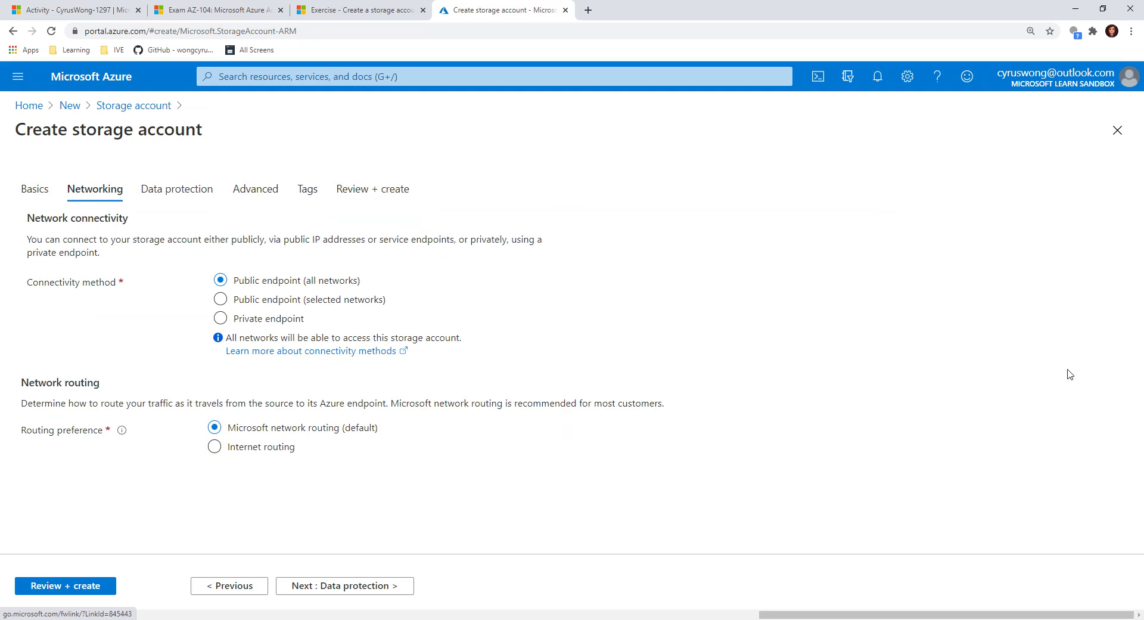
pyautogui.click(358, 10)
pyautogui.scroll(-1, 656, 356)
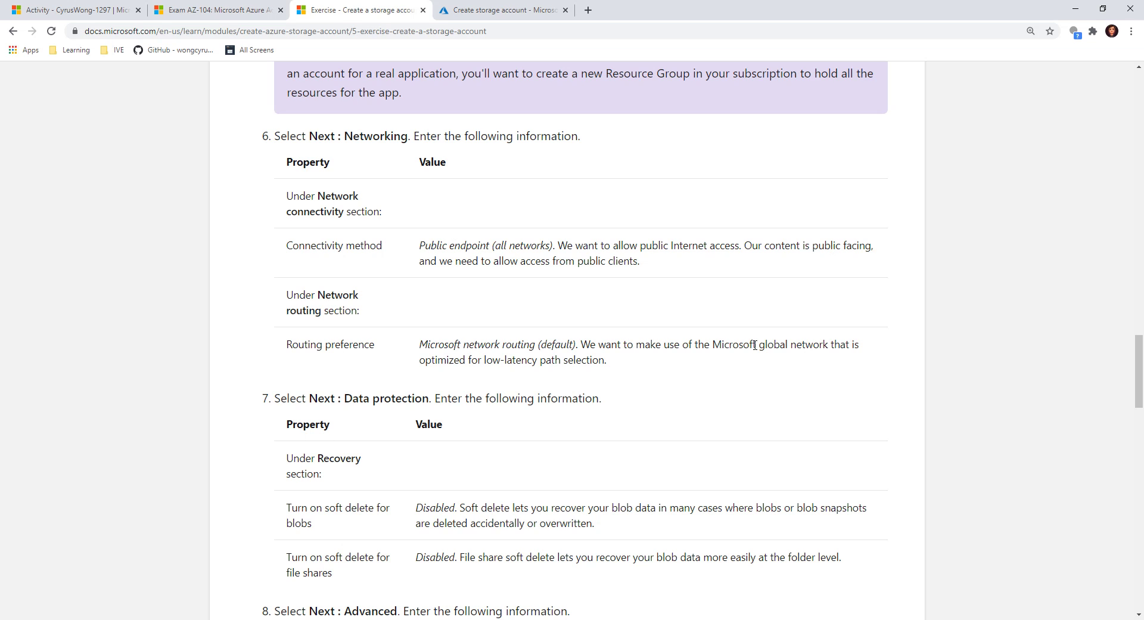
pyautogui.click(527, 8)
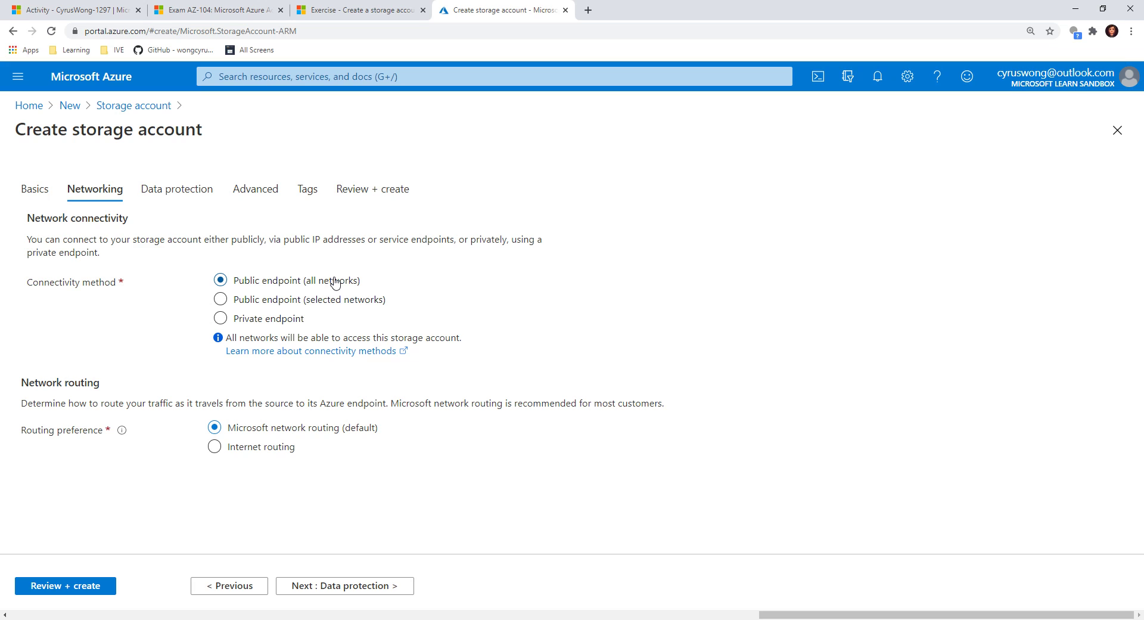
# Explore the Private endpoint and Public endpoint (selected networks) connectivity options, and set the method back to Public endpoint (all networks).
pyautogui.click(220, 322)
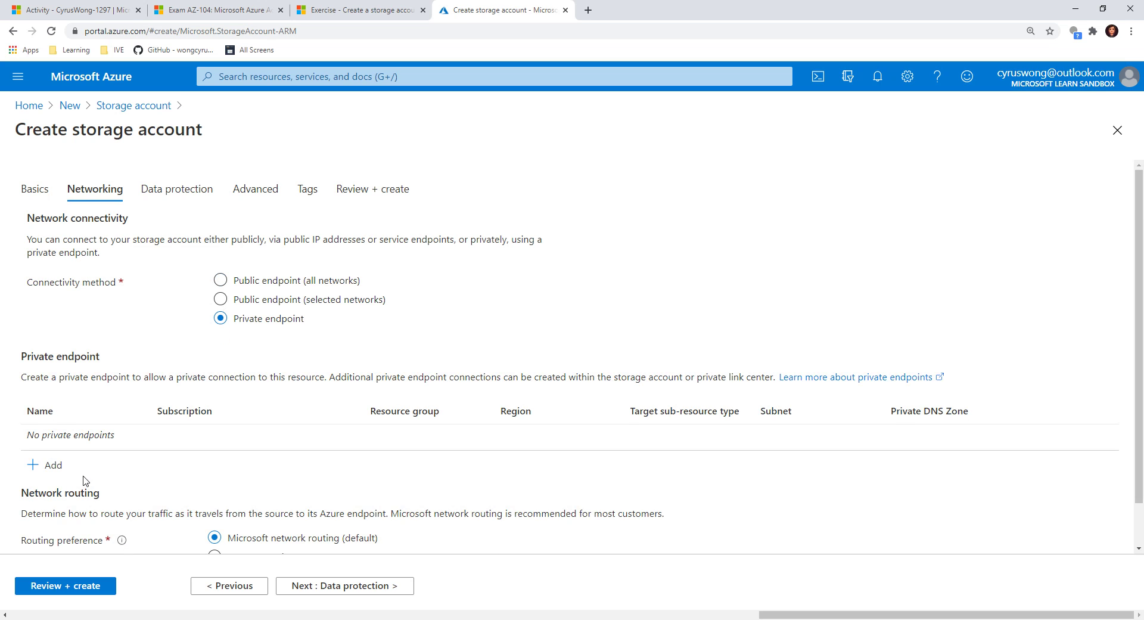
pyautogui.scroll(-1, 858, 405)
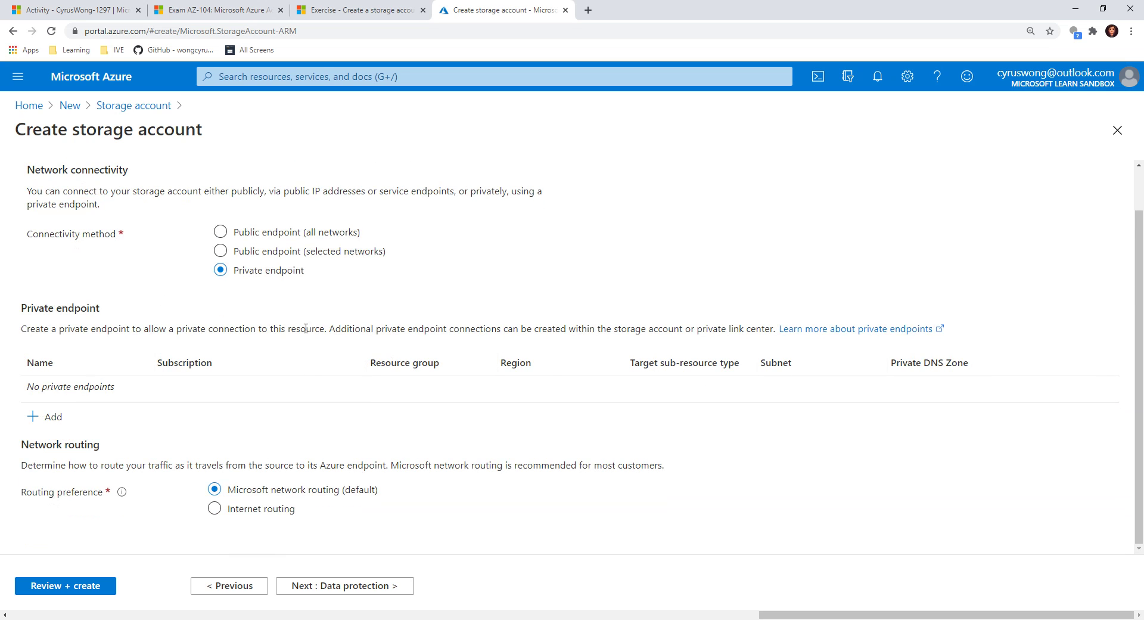
pyautogui.click(276, 253)
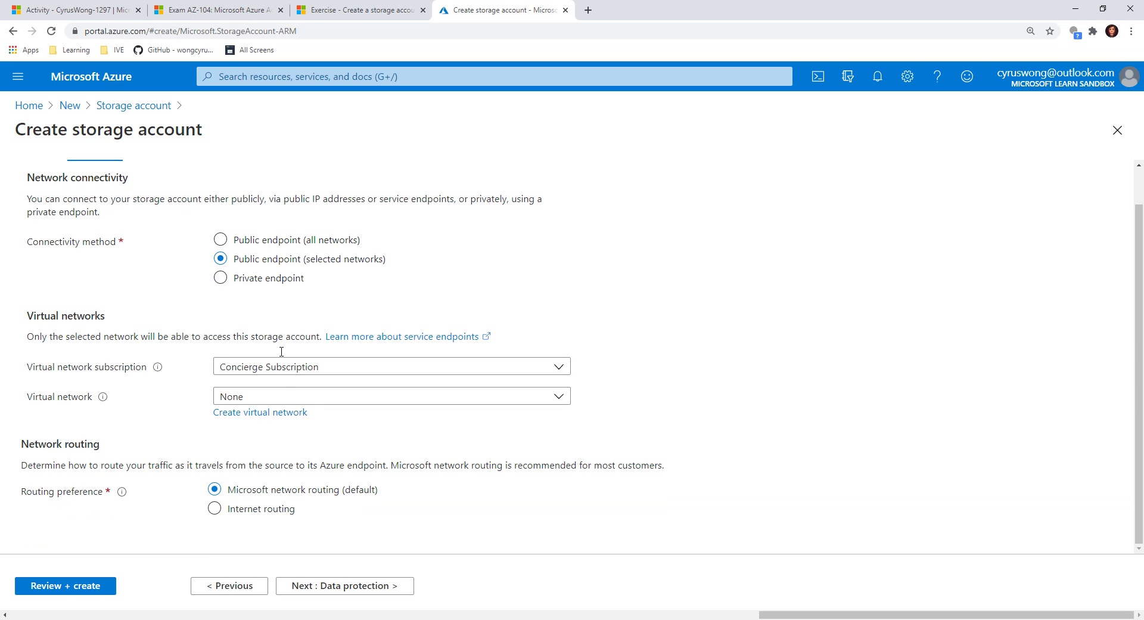
pyautogui.click(291, 246)
pyautogui.click(286, 300)
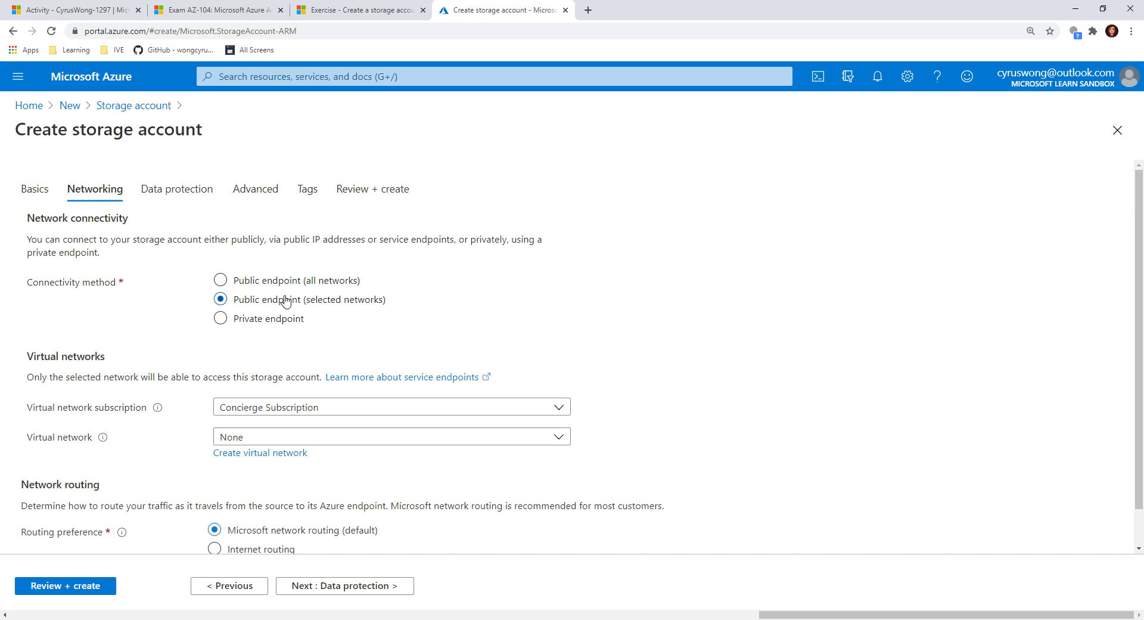
pyautogui.click(301, 438)
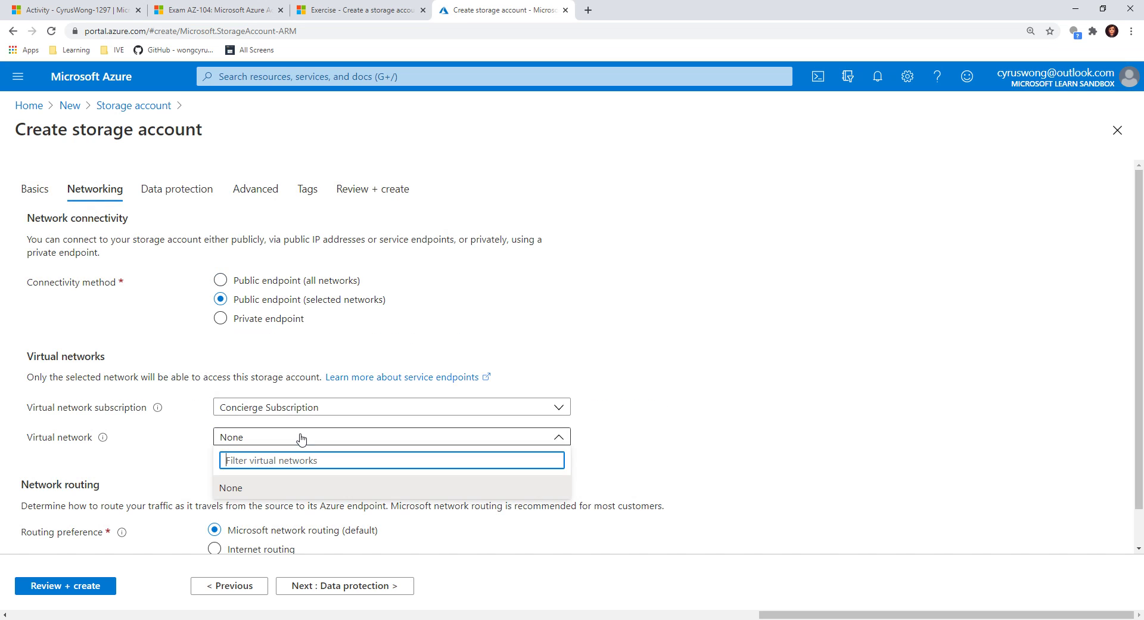
pyautogui.click(265, 280)
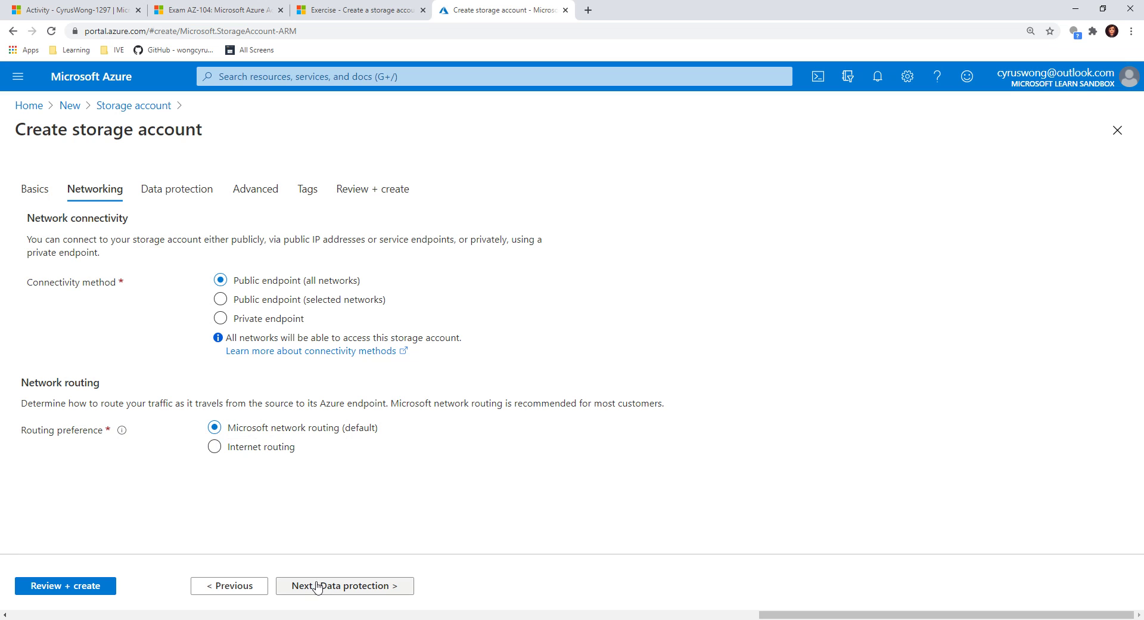
# Proceed to the Data protection settings and compare them with the exercise's soft delete values for blobs and file shares.
pyautogui.click(349, 590)
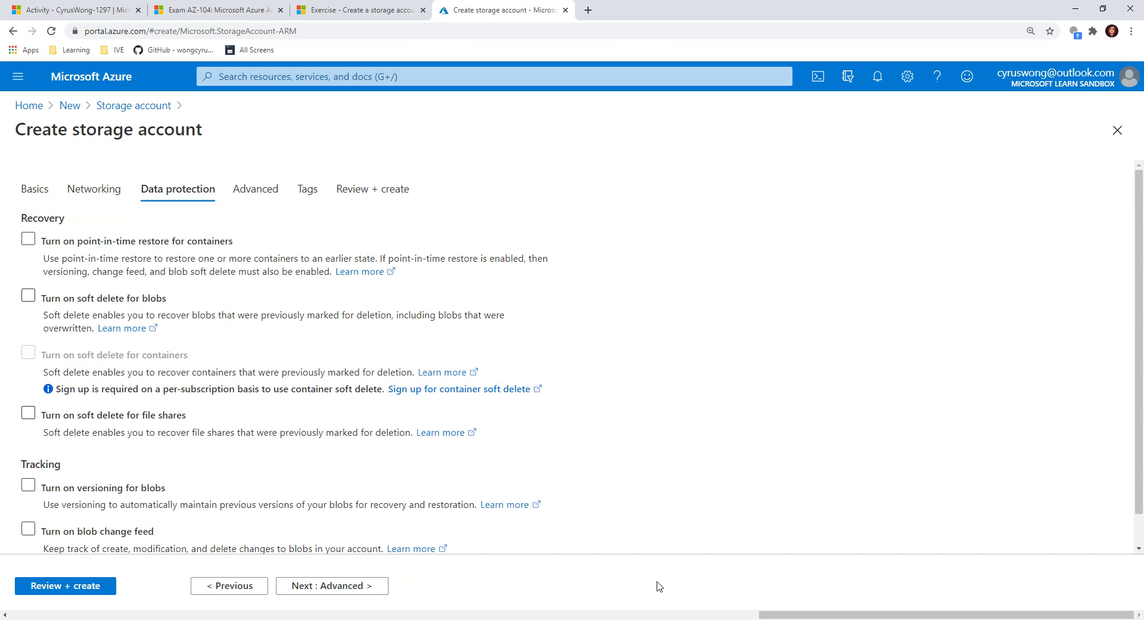
pyautogui.click(342, 7)
pyautogui.scroll(-2, 206, 396)
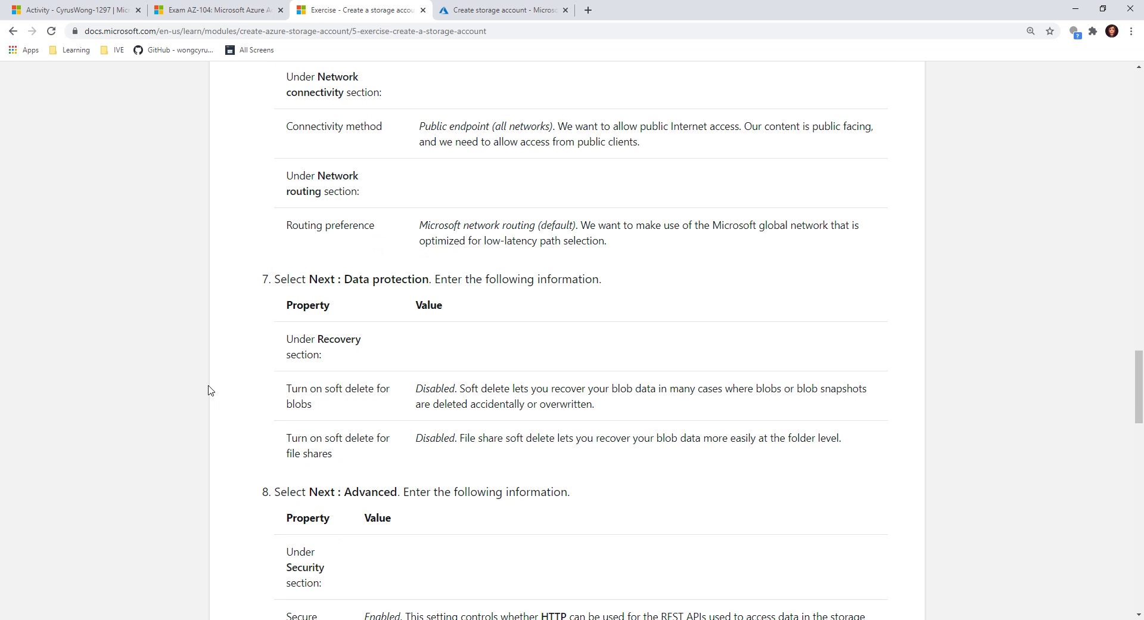
pyautogui.scroll(-1, 301, 415)
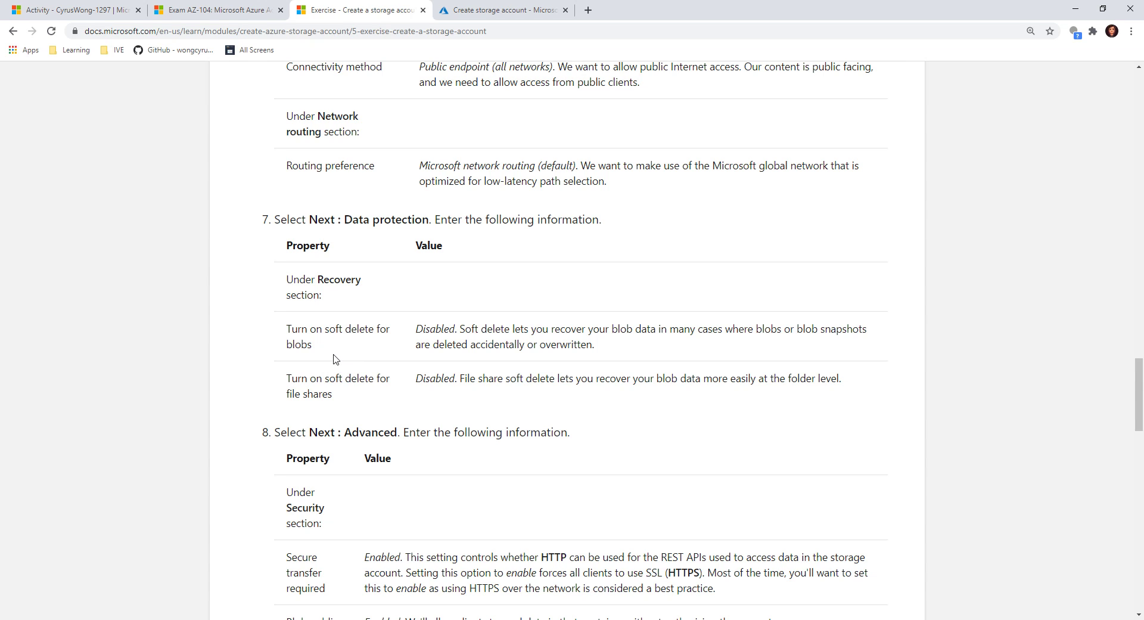
pyautogui.click(477, 9)
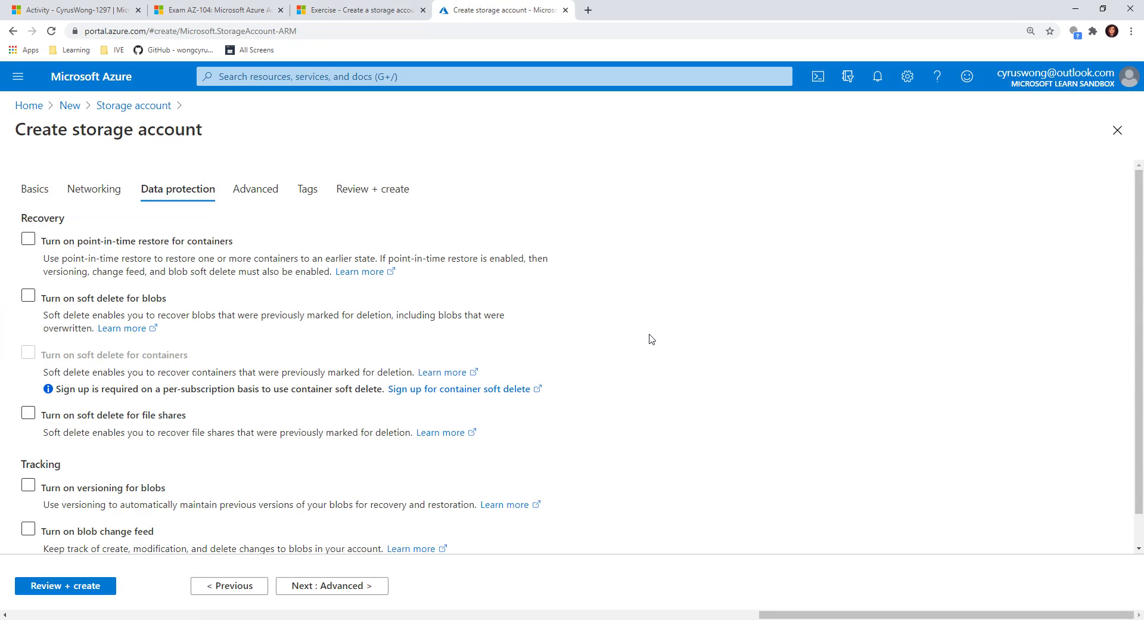
pyautogui.scroll(-1, 649, 334)
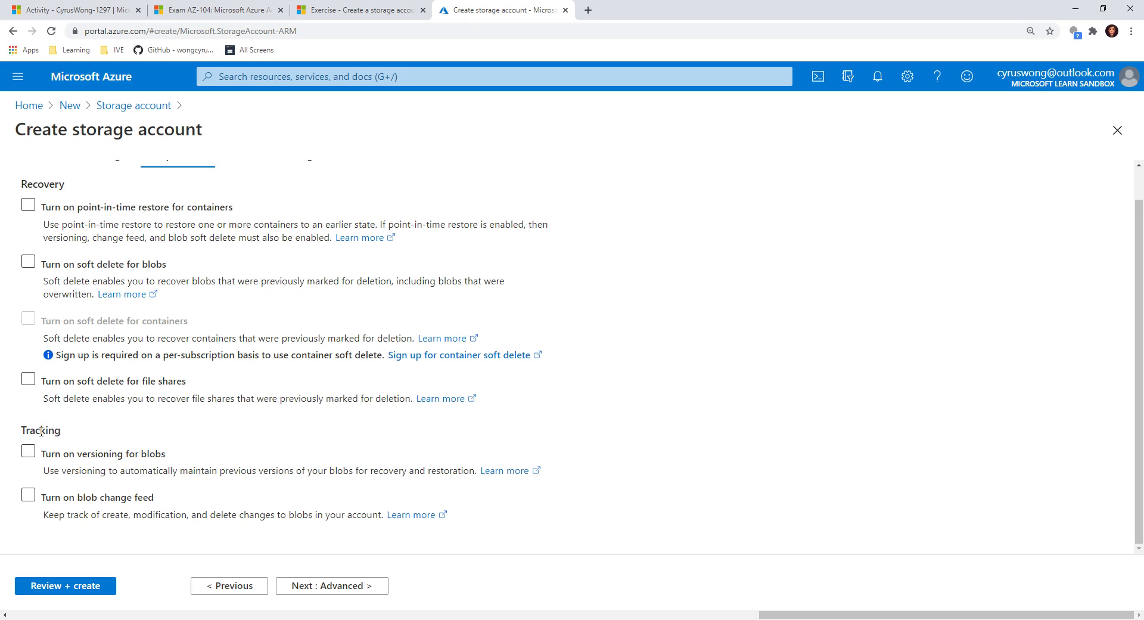
pyautogui.scroll(1, 518, 455)
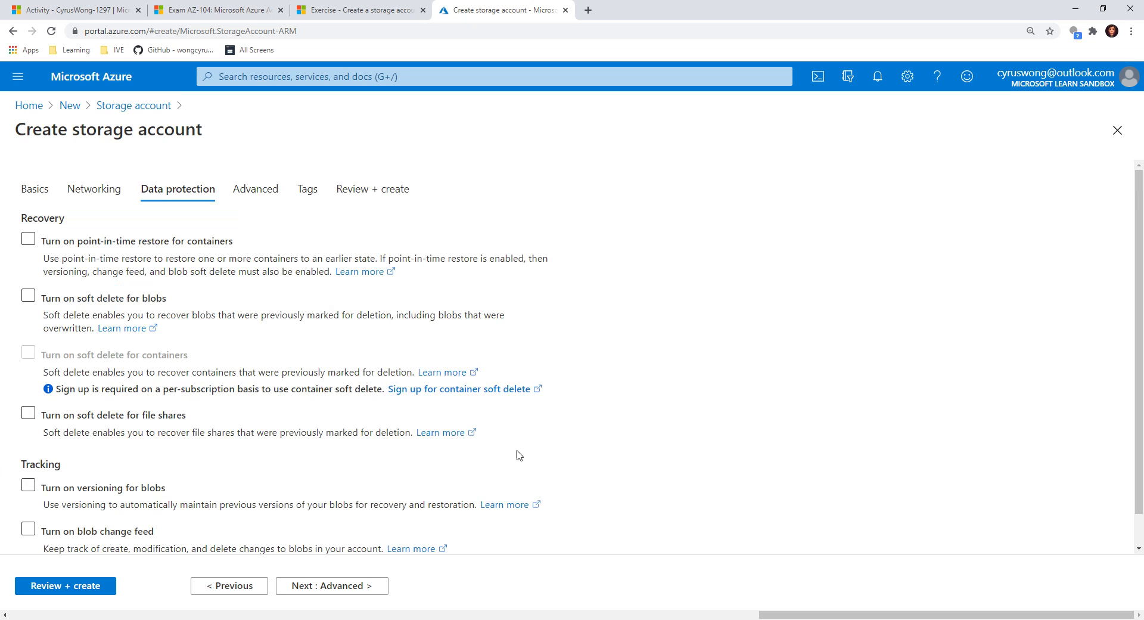
# Try out point-in-time restore for containers and soft delete for blobs, and turn both options off again.
pyautogui.click(39, 304)
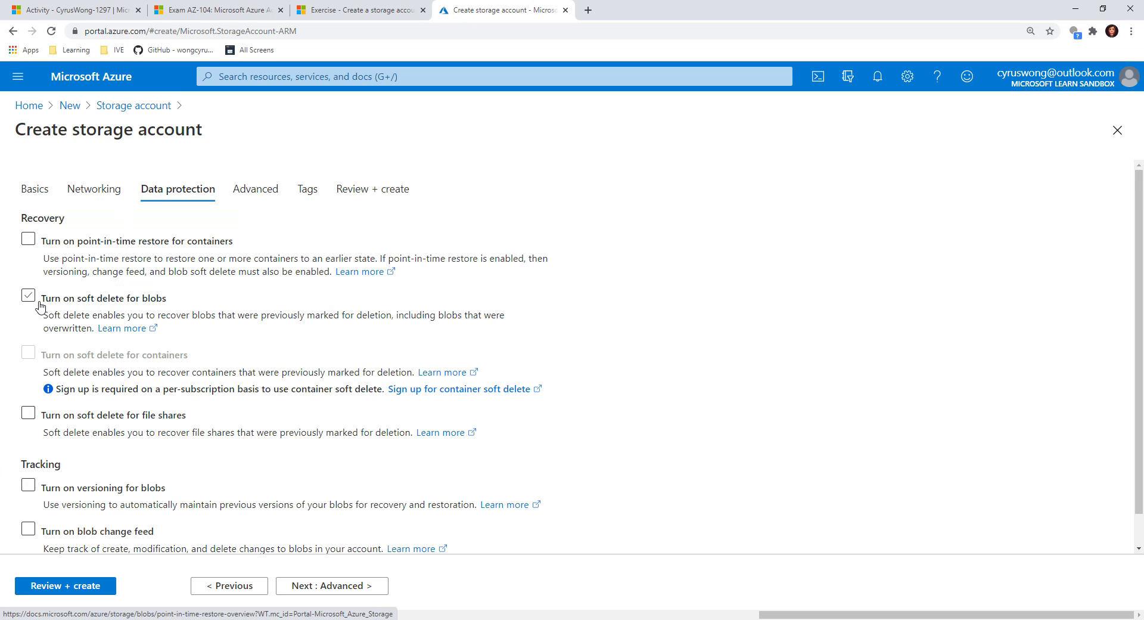
pyautogui.click(39, 304)
pyautogui.click(44, 242)
pyautogui.click(217, 245)
pyautogui.click(68, 298)
pyautogui.click(68, 299)
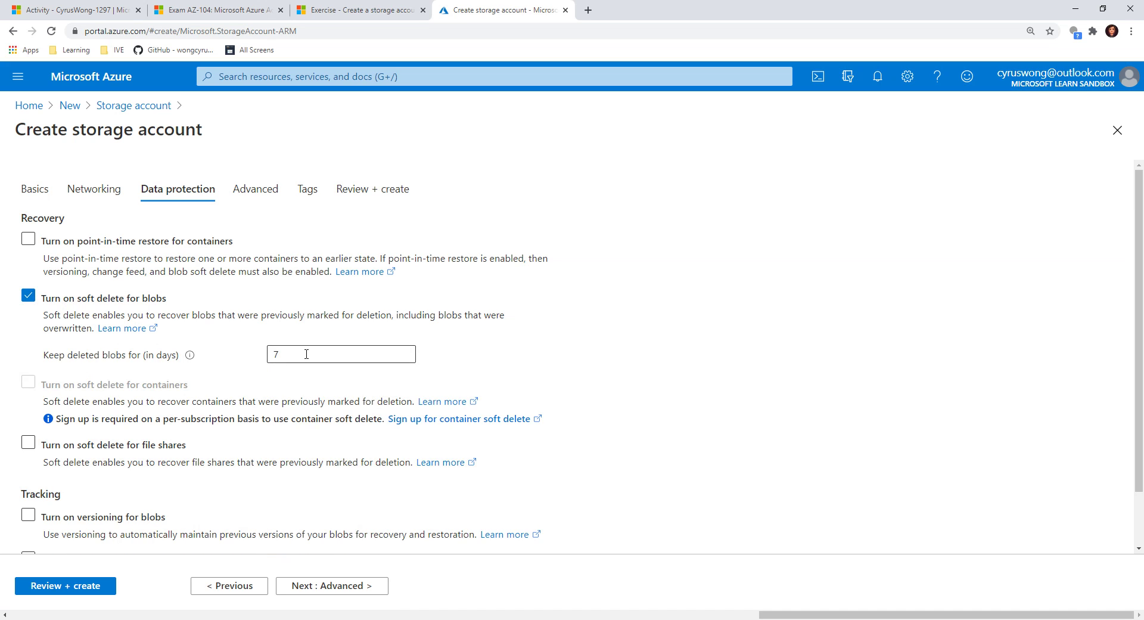
pyautogui.click(117, 301)
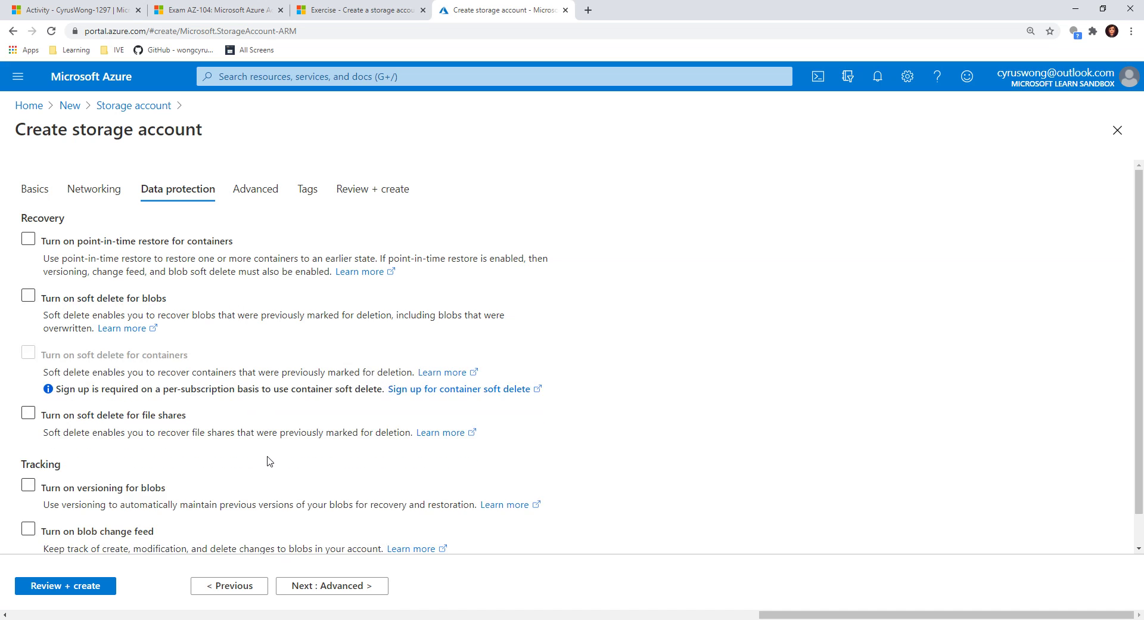
pyautogui.click(138, 305)
pyautogui.click(137, 305)
# Try out soft delete for file shares, blob versioning and blob change feed, and turn these options off again.
pyautogui.scroll(-1, 113, 346)
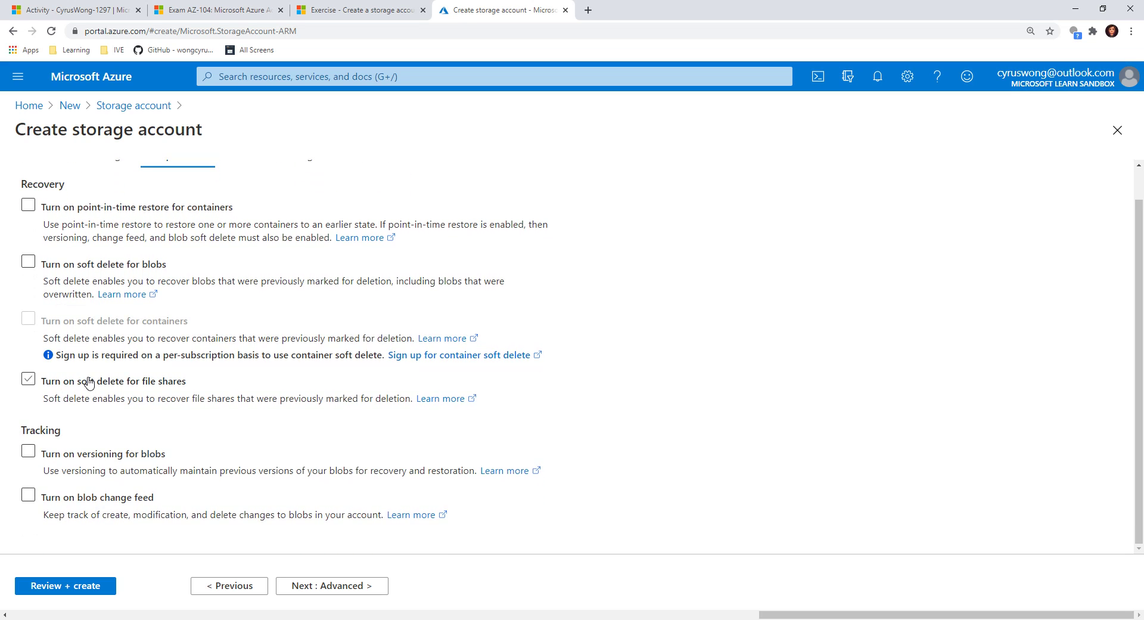
pyautogui.click(127, 385)
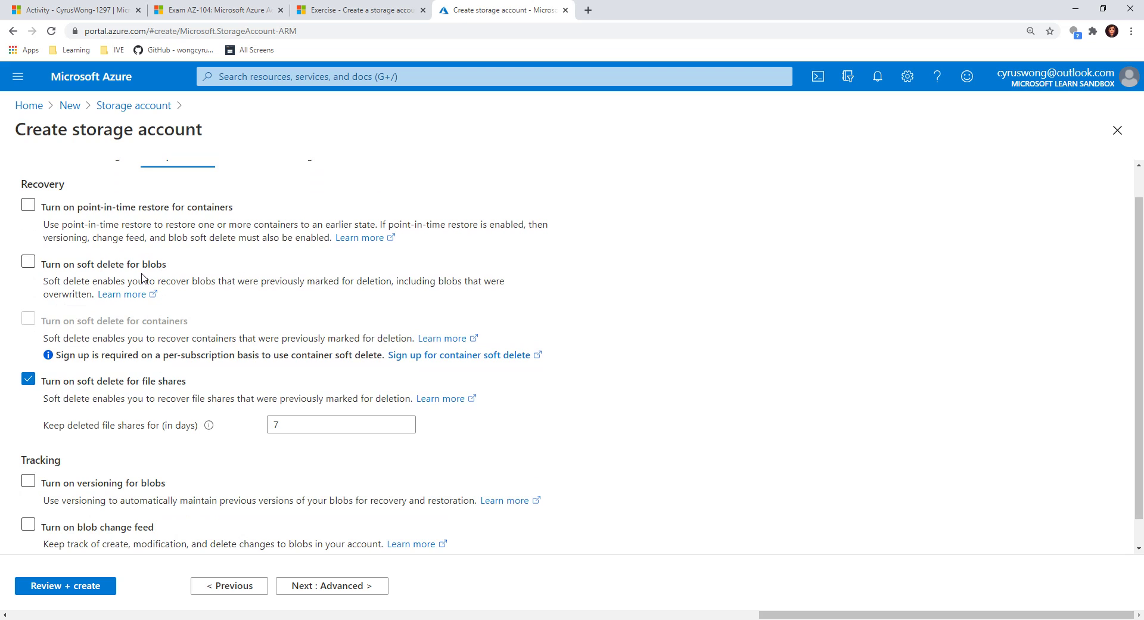
pyautogui.click(158, 382)
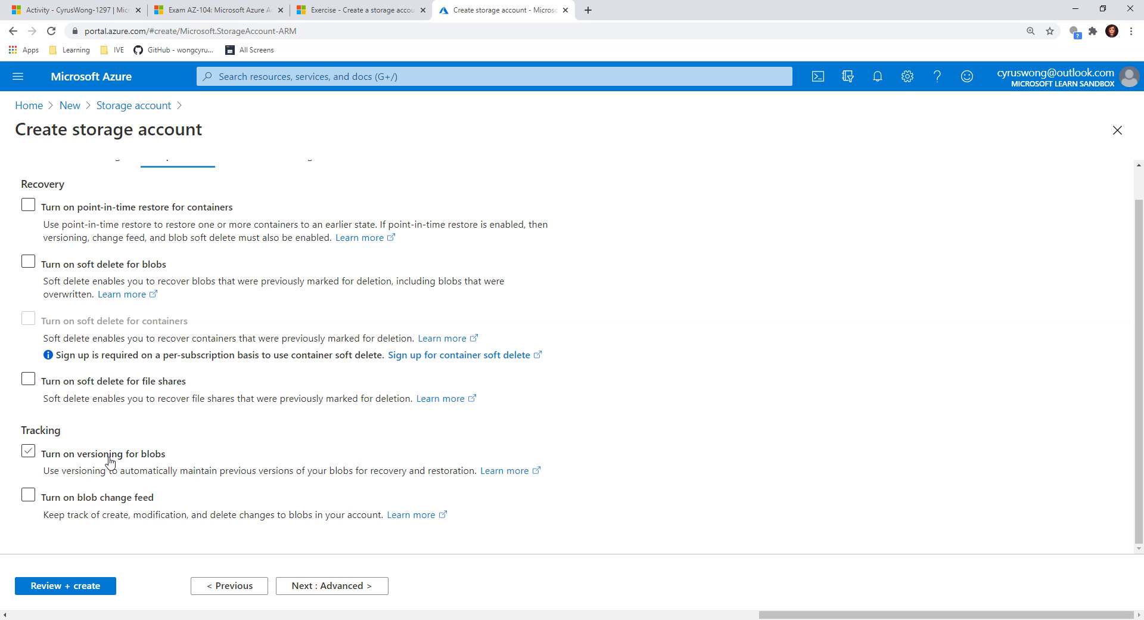
pyautogui.click(30, 454)
pyautogui.click(30, 454)
pyautogui.click(91, 456)
pyautogui.click(116, 505)
pyautogui.click(146, 503)
# Proceed to the Advanced settings and read the exercise's Security and Blob storage values, returning to the portal form.
pyautogui.click(361, 593)
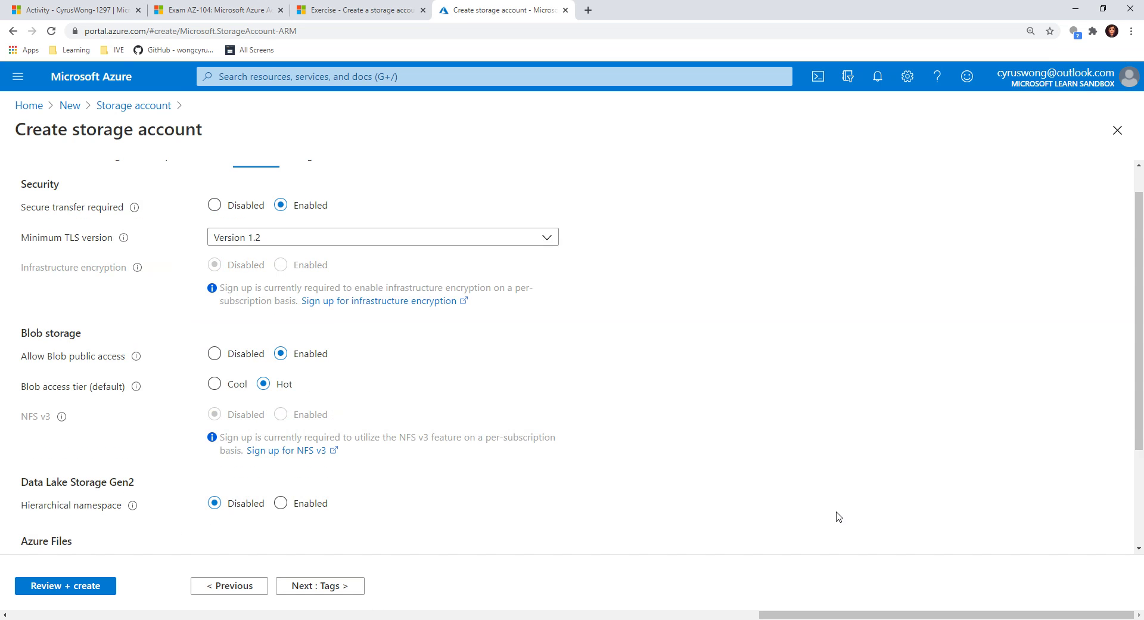
pyautogui.click(357, 10)
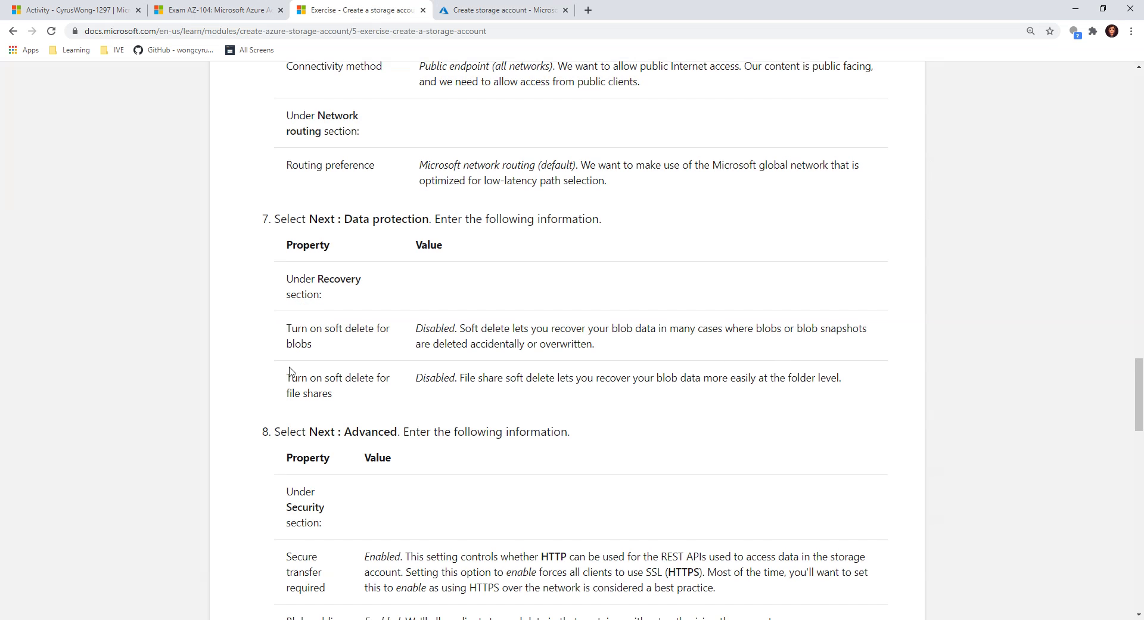
pyautogui.scroll(-2, 350, 282)
pyautogui.scroll(-1, 370, 266)
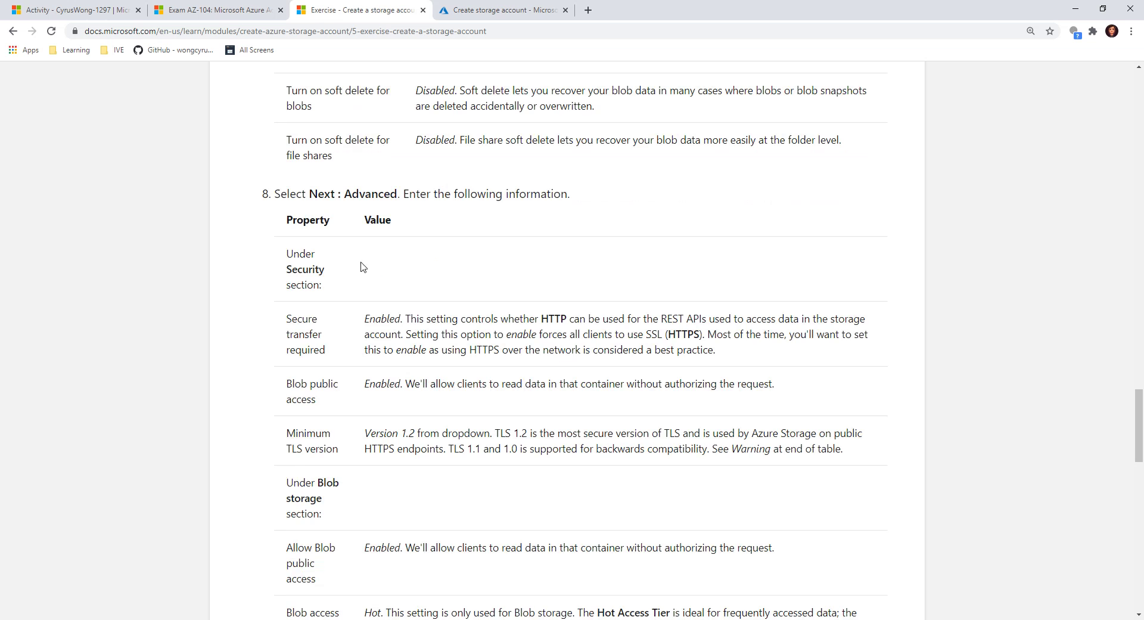
pyautogui.scroll(-1, 382, 320)
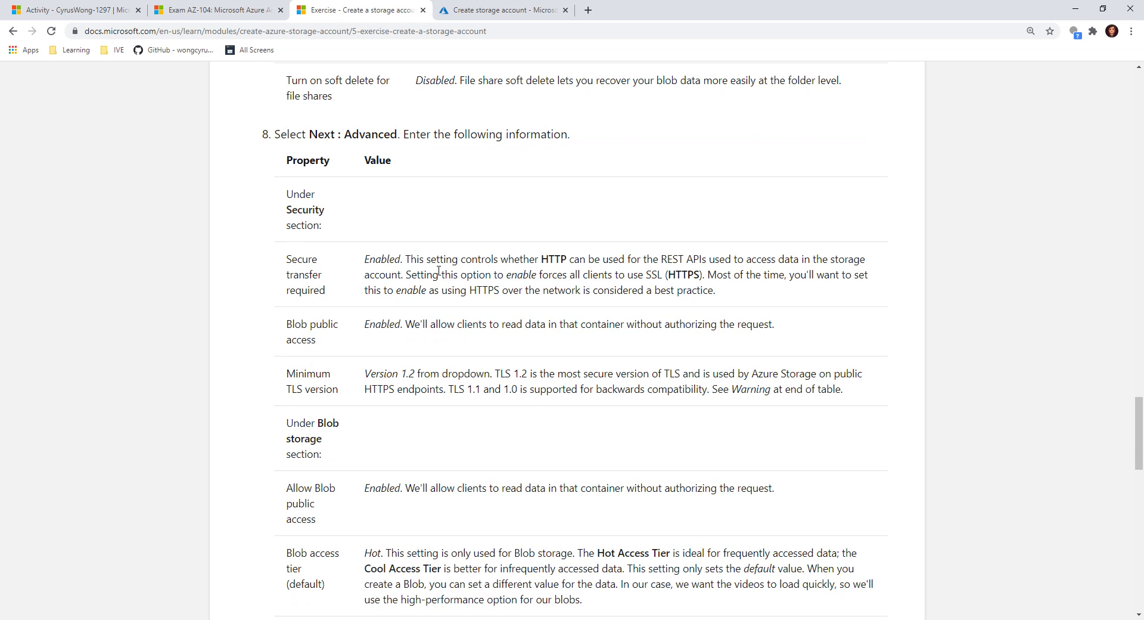
pyautogui.scroll(-1, 336, 324)
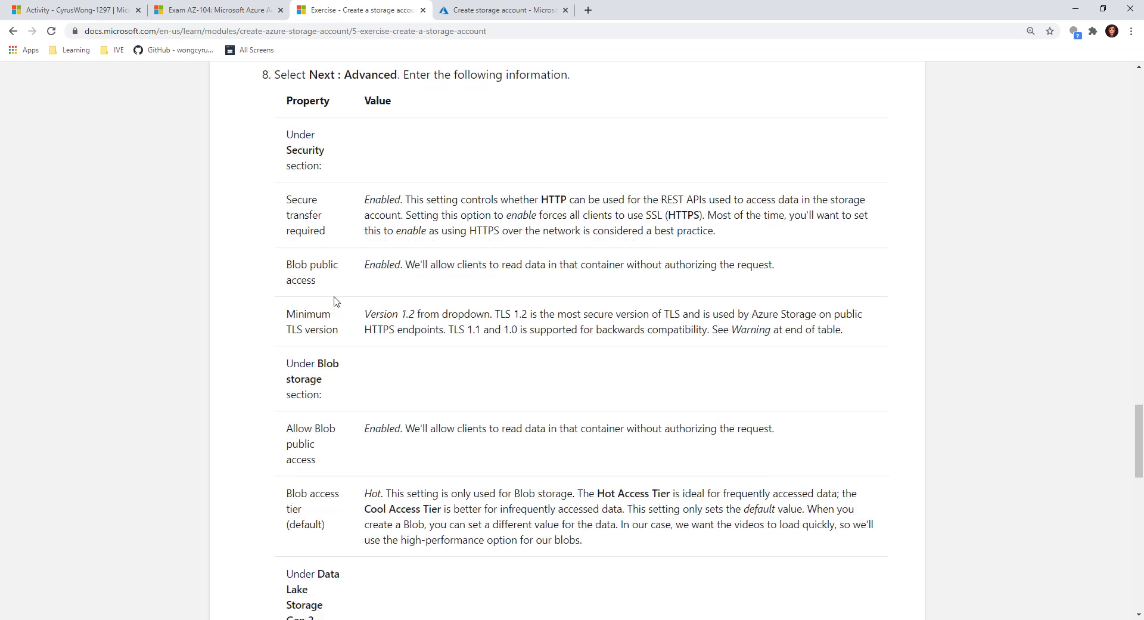
pyautogui.doubleClick(384, 264)
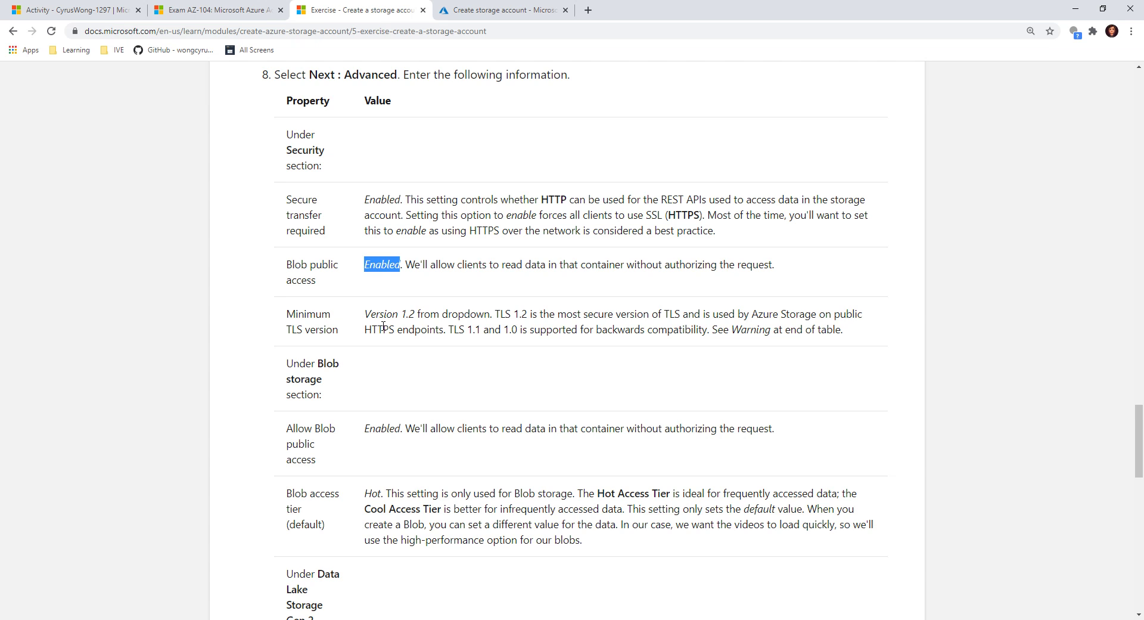
pyautogui.scroll(-1, 358, 298)
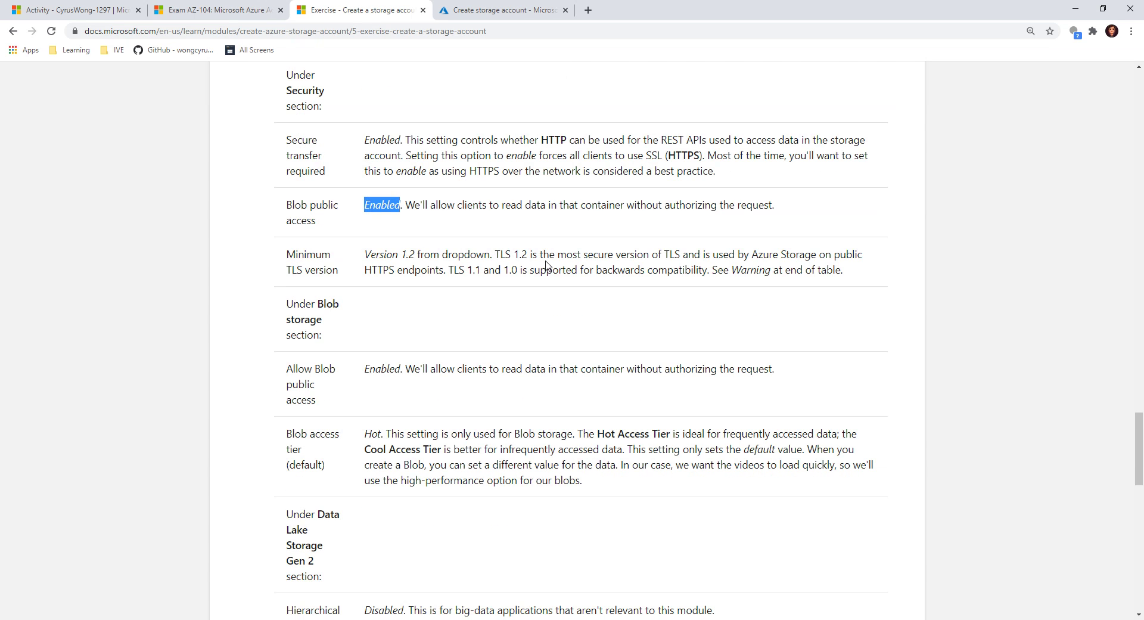
pyautogui.click(479, 7)
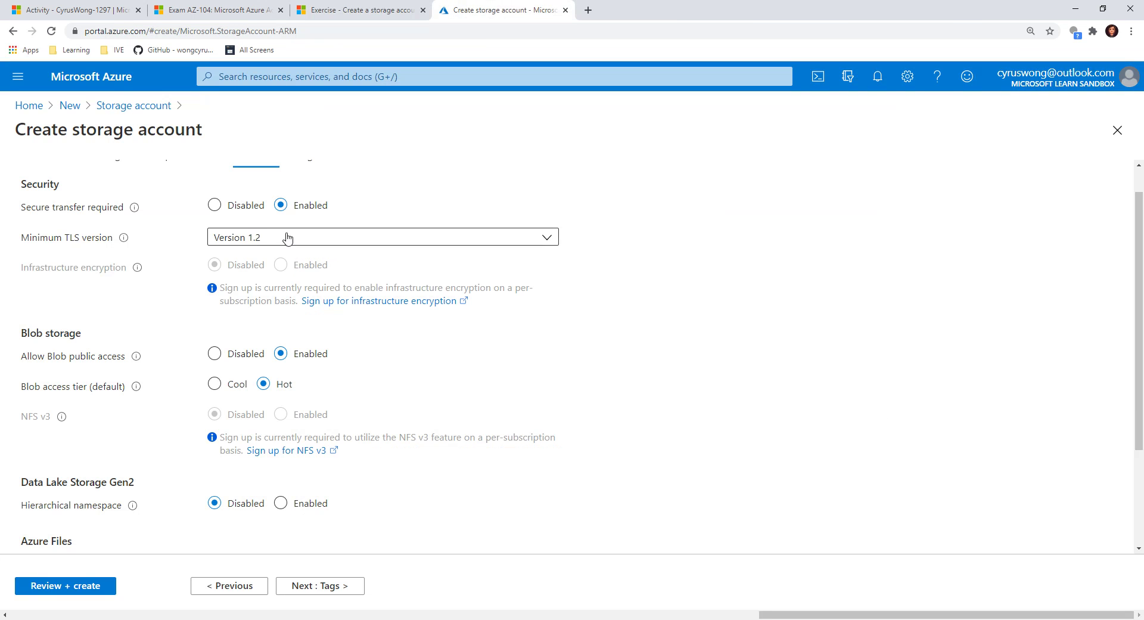
# Try disabling secure transfer, set it back to Enabled, and view the available minimum TLS versions.
pyautogui.click(215, 206)
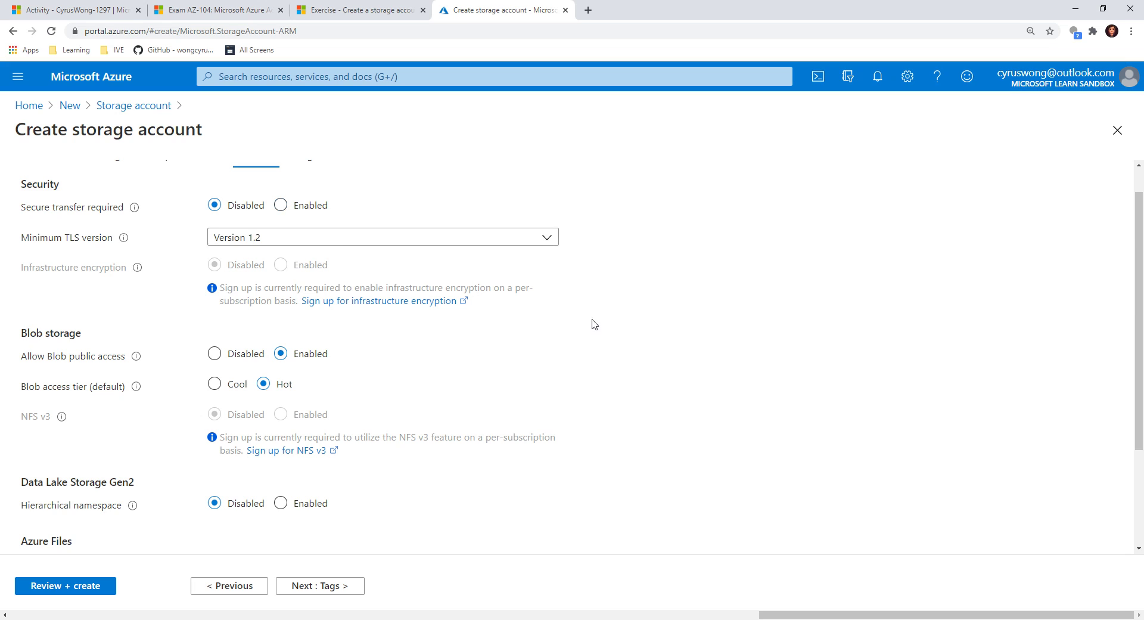
pyautogui.click(287, 205)
pyautogui.click(296, 240)
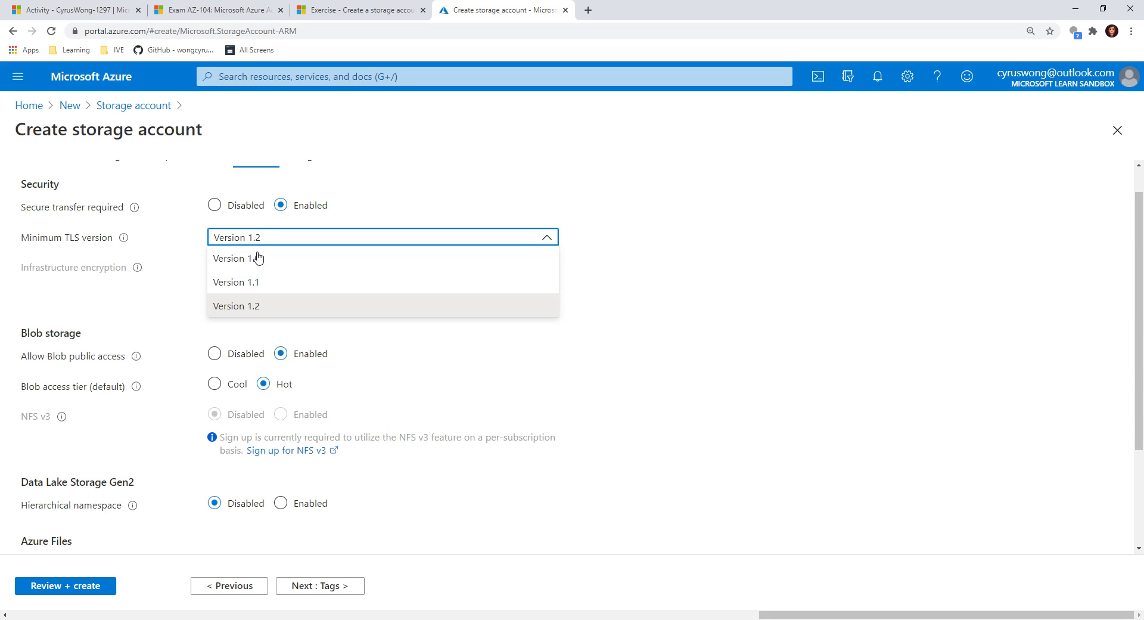
pyautogui.click(824, 315)
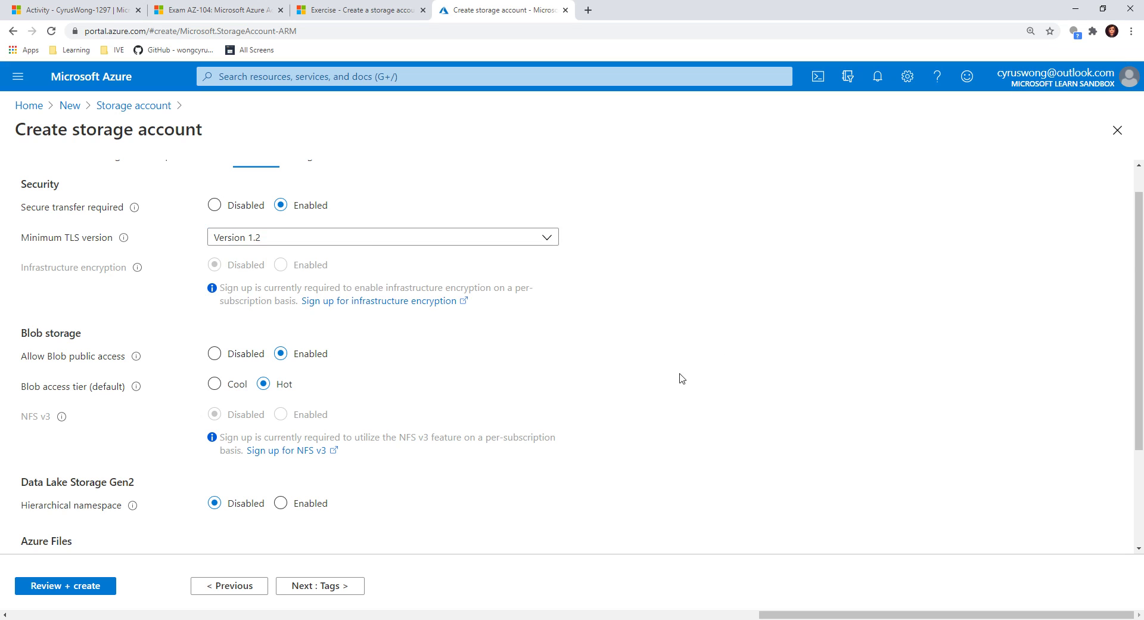
# Compare the exercise's Blob public access entry with the Blob storage section of the portal form.
pyautogui.scroll(-1, 623, 334)
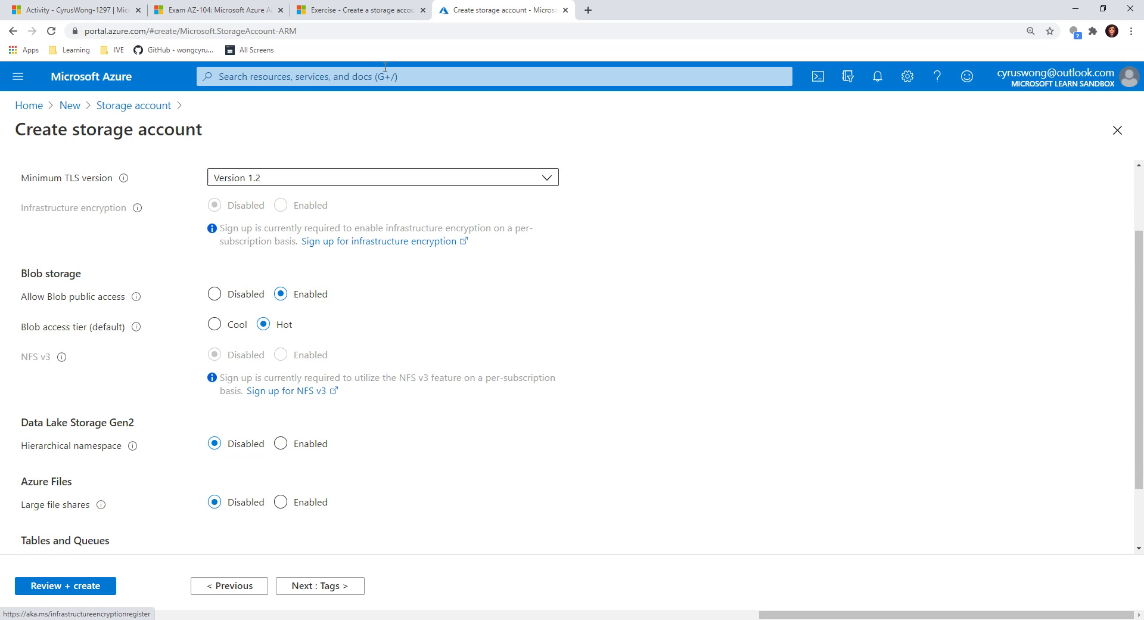
pyautogui.click(395, 6)
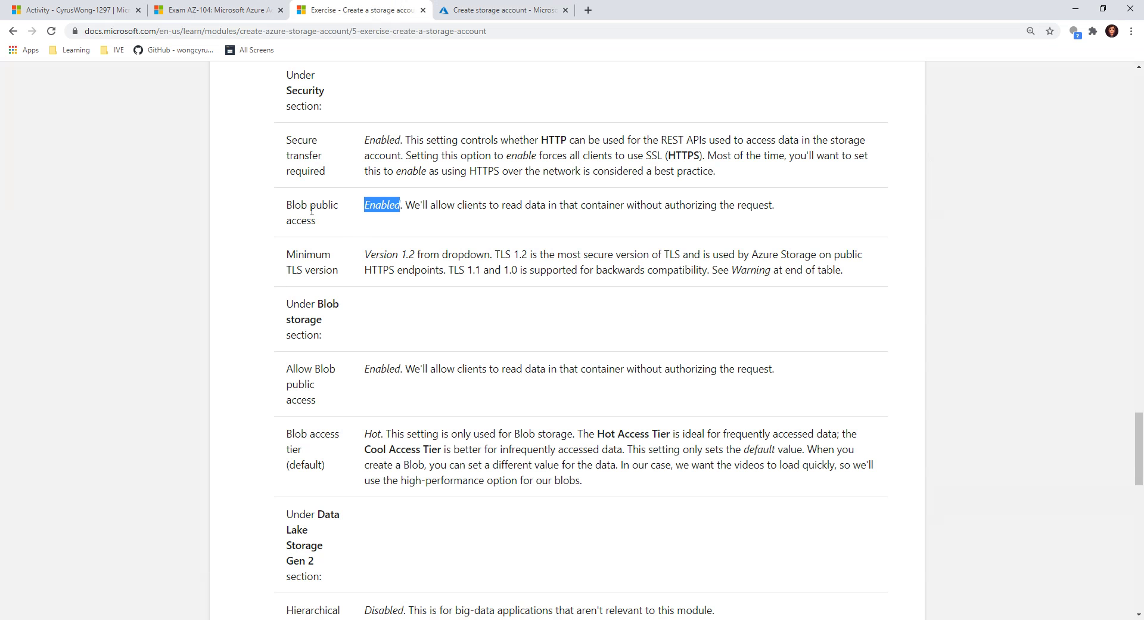
pyautogui.moveTo(284, 207); pyautogui.dragTo(328, 221)
pyautogui.click(464, 16)
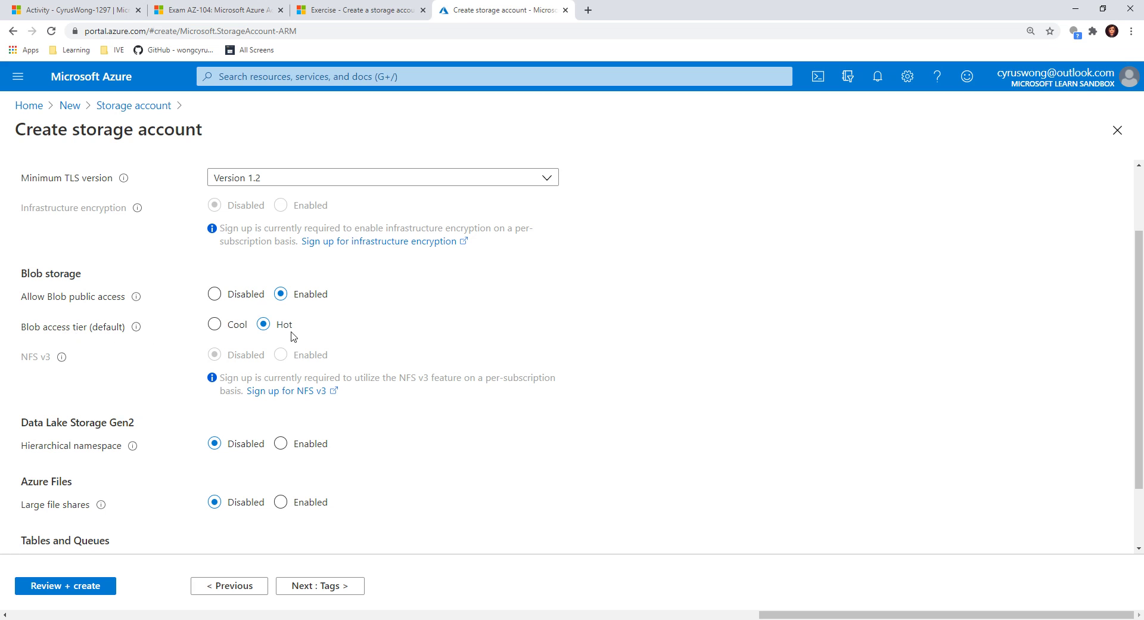
# Read the exercise's Allow Blob public access and Blob access tier entries, and compare the following sections with the portal form.
pyautogui.click(428, 5)
pyautogui.scroll(-1, 358, 345)
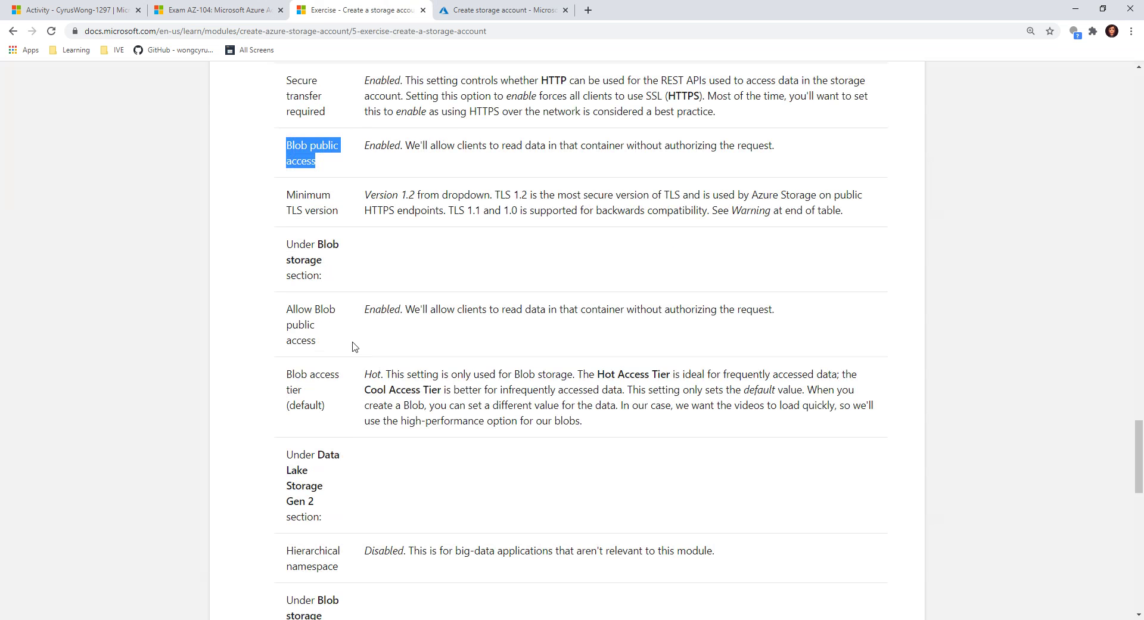
pyautogui.scroll(-1, 310, 329)
pyautogui.moveTo(287, 249); pyautogui.dragTo(337, 282)
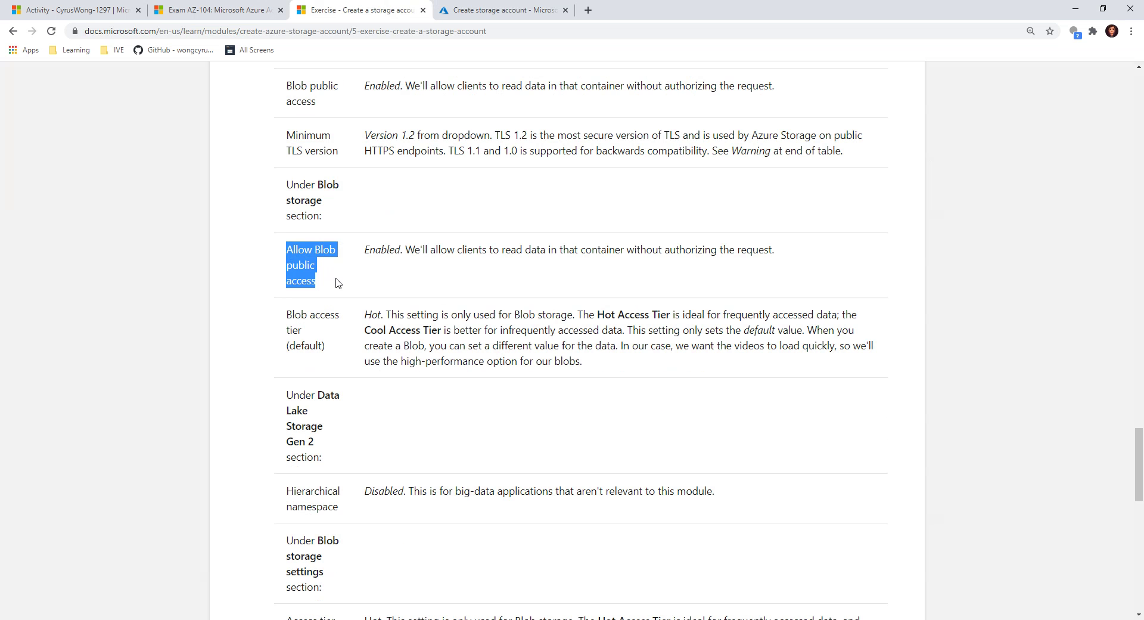
pyautogui.moveTo(290, 316); pyautogui.dragTo(336, 347)
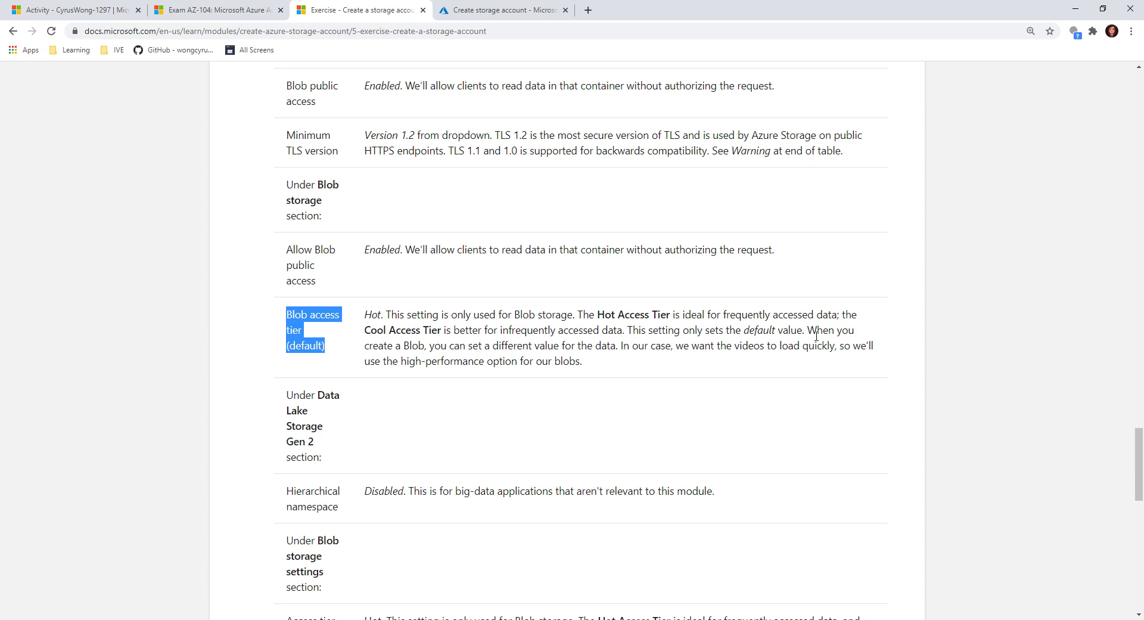
pyautogui.scroll(-3, 365, 382)
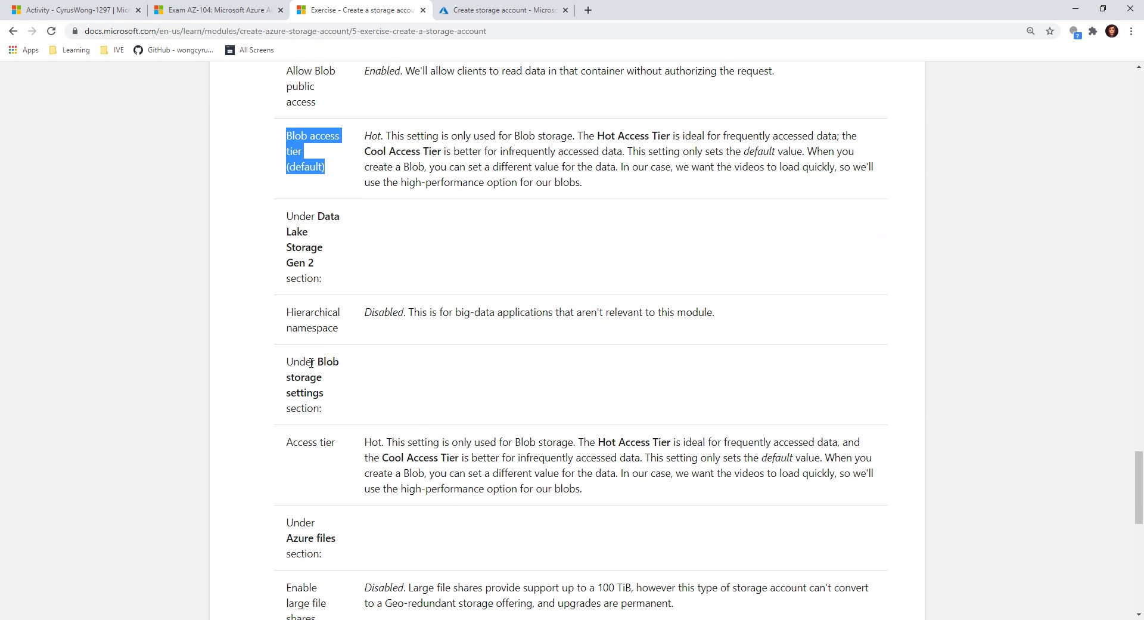
pyautogui.click(475, 8)
pyautogui.scroll(-2, 232, 358)
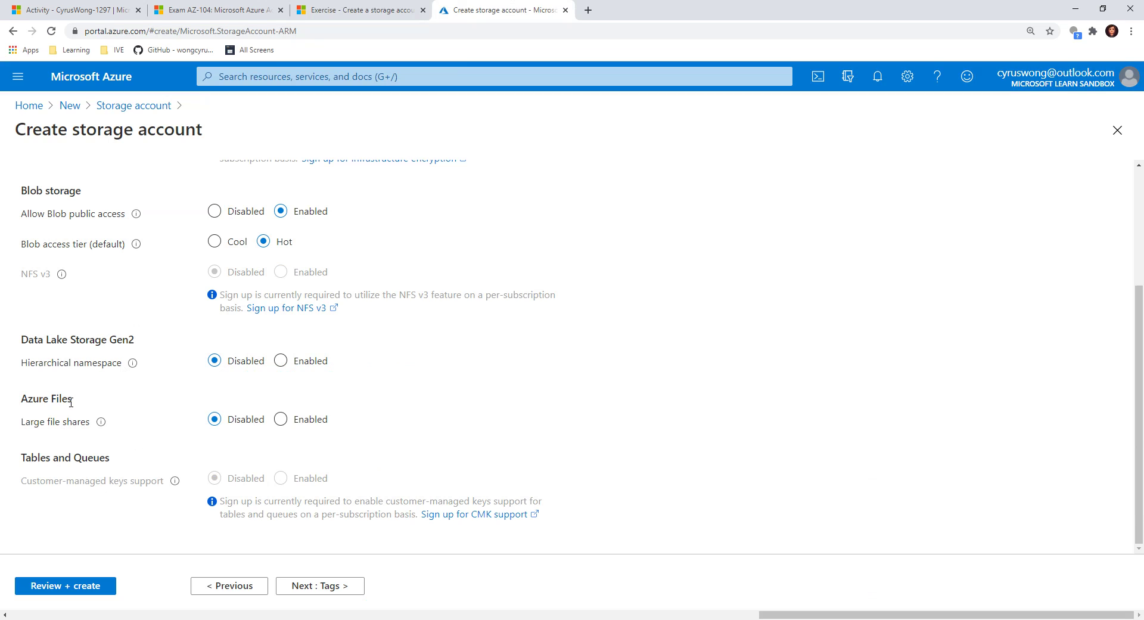
# Read the exercise's Azure files entry on enabling large file shares, and return to the portal form.
pyautogui.click(352, 9)
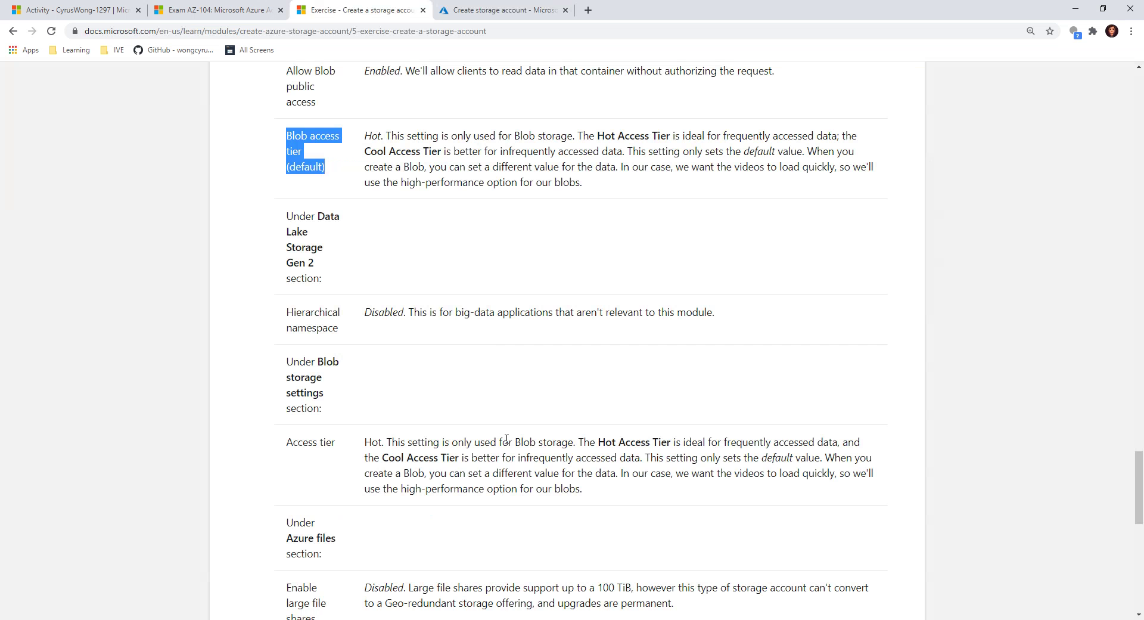
pyautogui.scroll(-2, 286, 373)
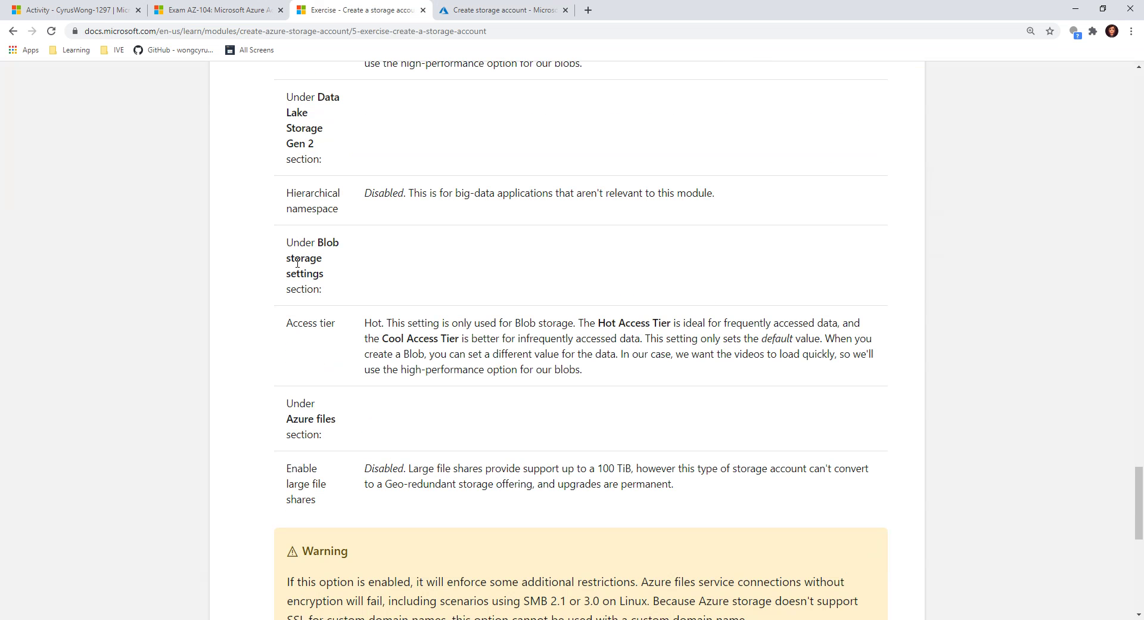
pyautogui.doubleClick(392, 468)
pyautogui.click(618, 507)
pyautogui.moveTo(387, 484); pyautogui.dragTo(518, 484)
pyautogui.click(656, 500)
pyautogui.click(459, 10)
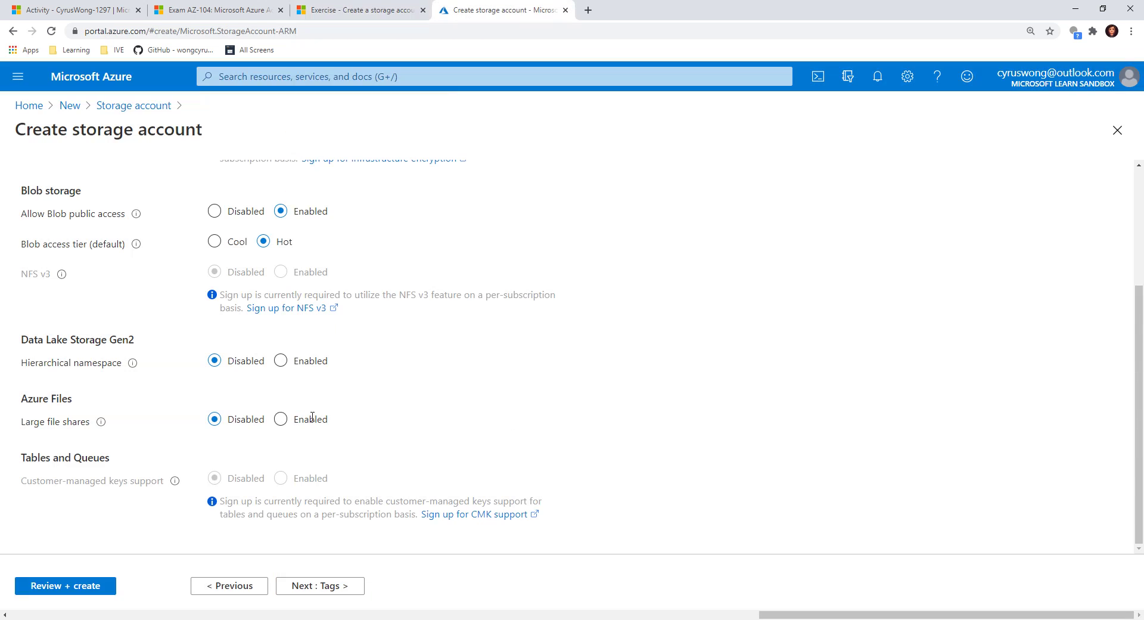
# Go through the Tags page without adding tags, check the exercise's remaining instructions, and proceed to Review + create.
pyautogui.click(341, 588)
pyautogui.click(337, 8)
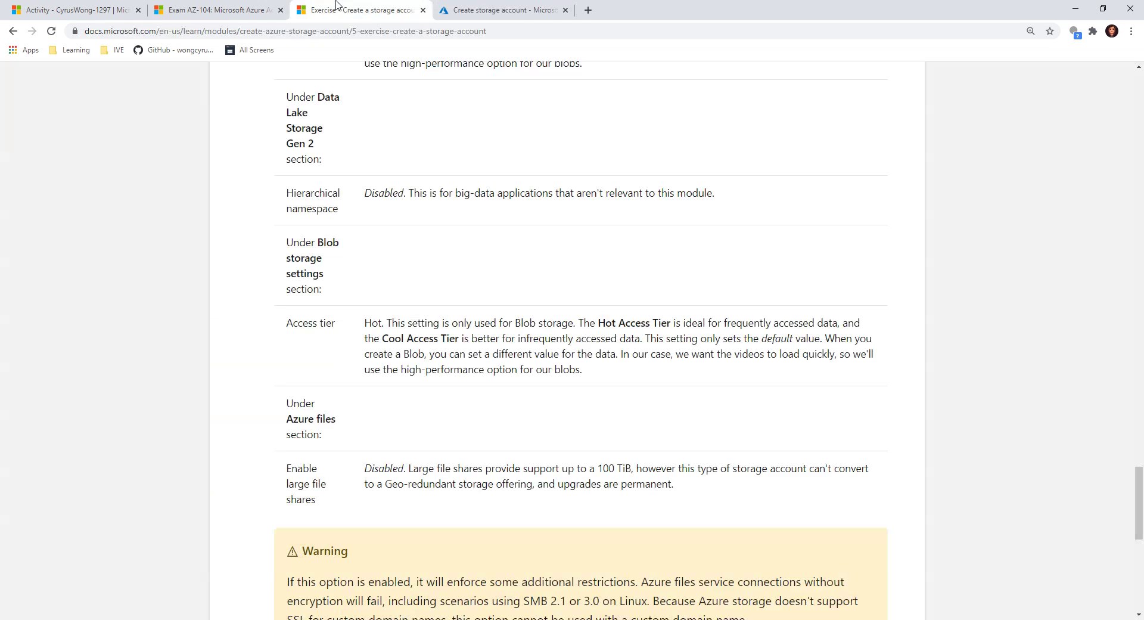
pyautogui.scroll(-3, 487, 381)
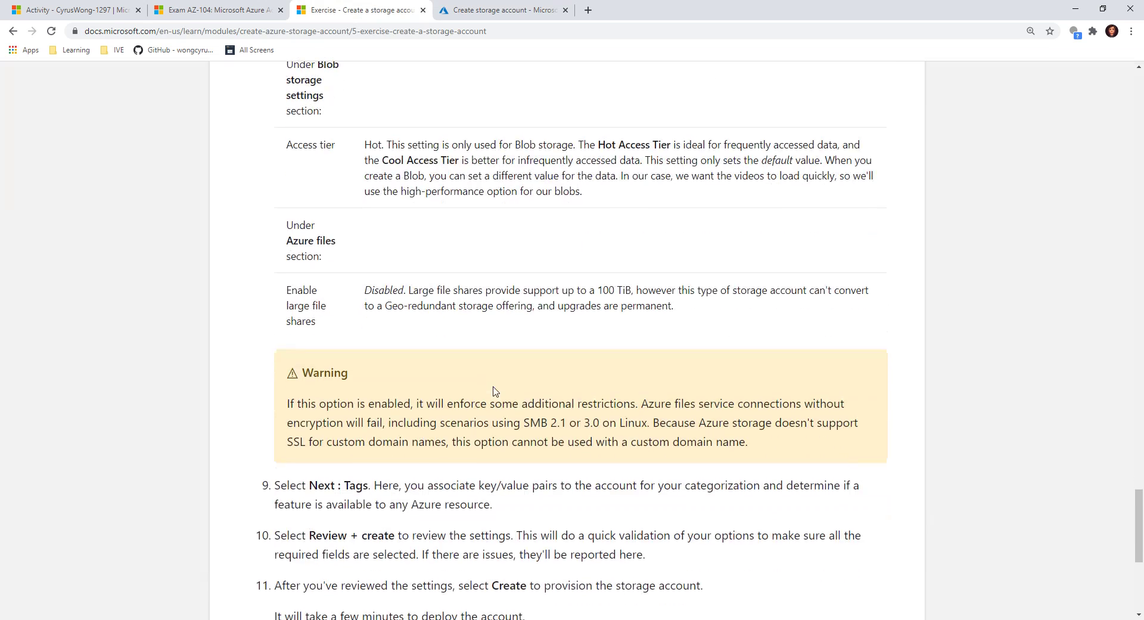
pyautogui.scroll(-1, 309, 274)
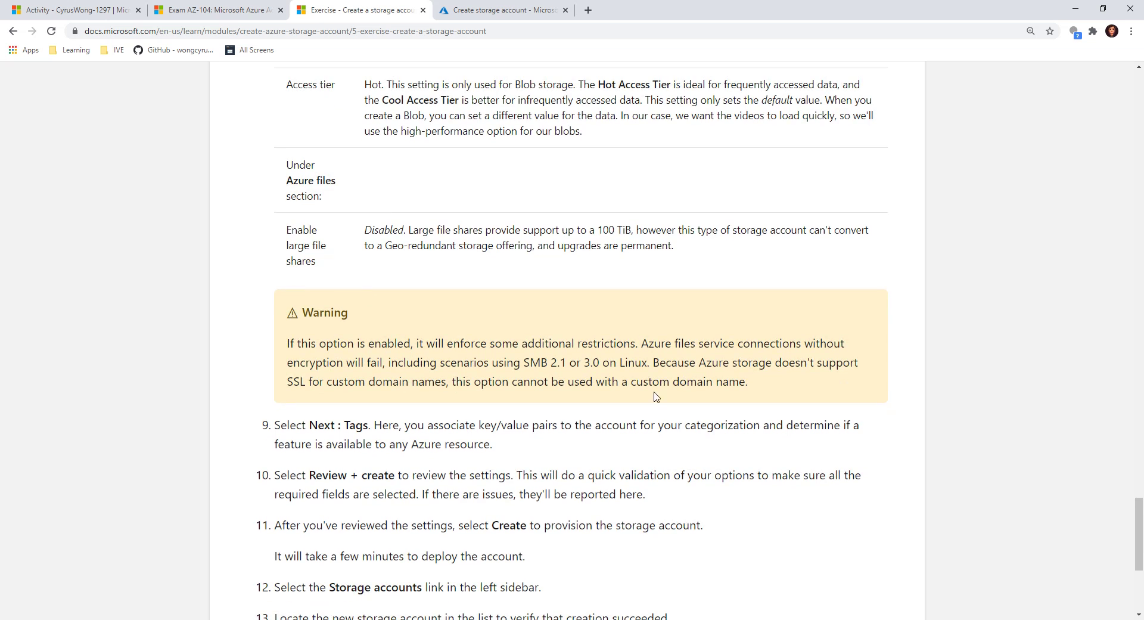
pyautogui.scroll(-1, 657, 398)
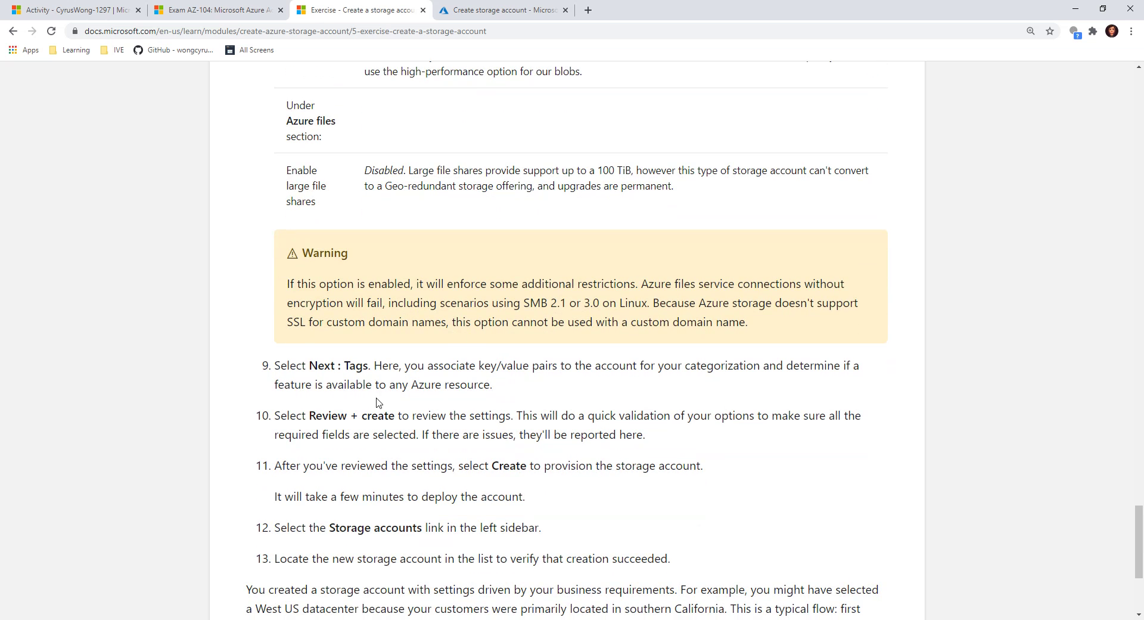
pyautogui.click(459, 9)
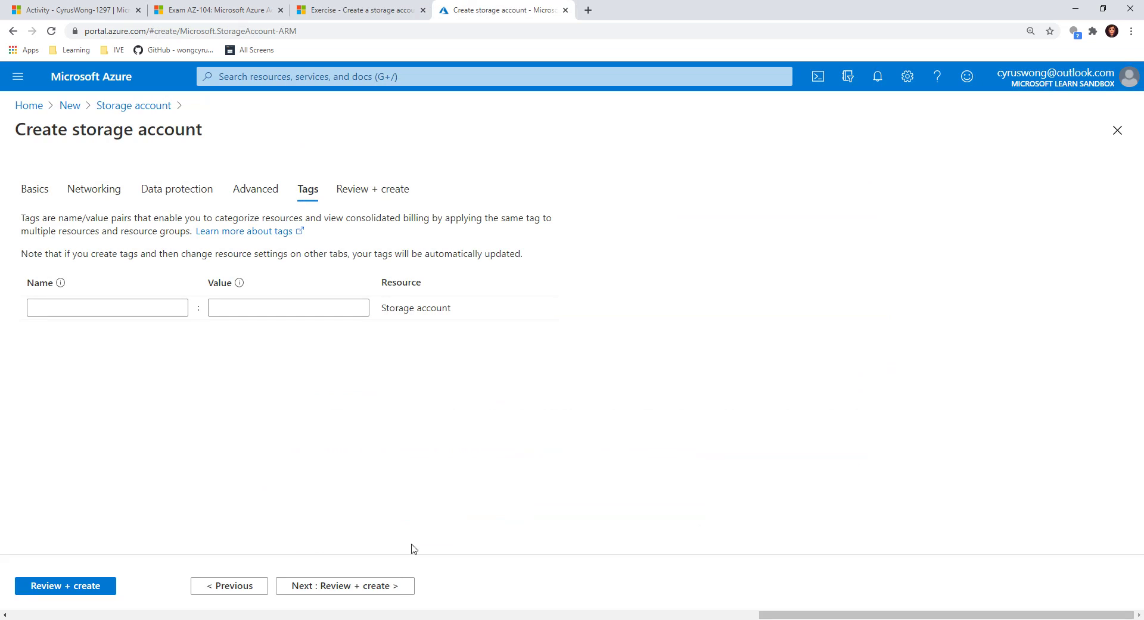
pyautogui.click(370, 592)
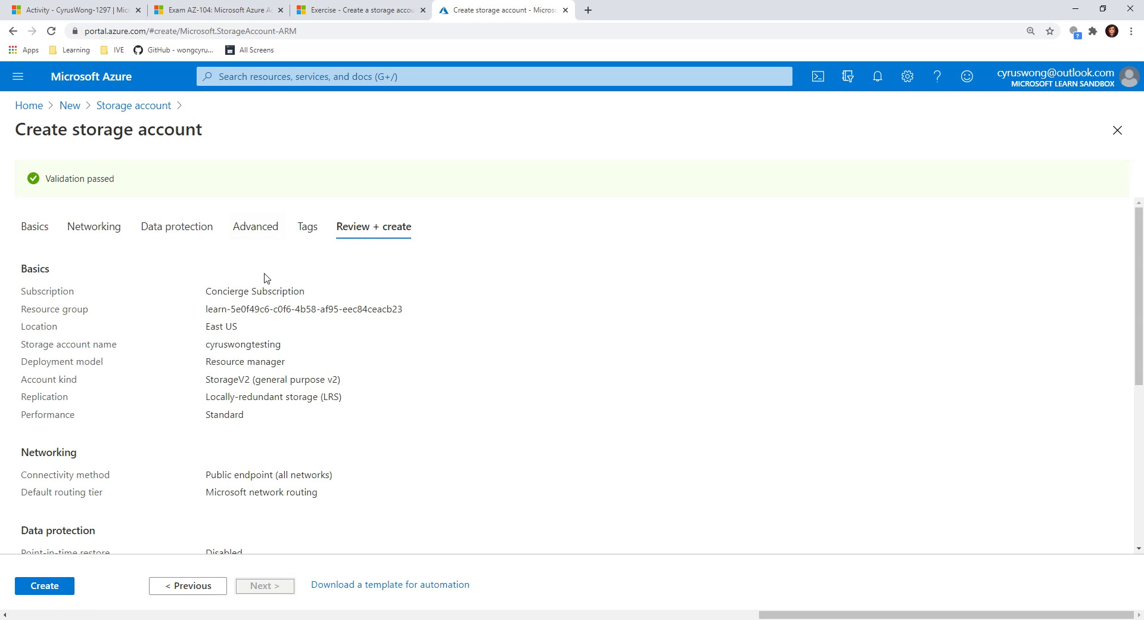
# Examine the storage account's review summary, including location, replication, networking, data protection and advanced settings.
pyautogui.scroll(-1, 259, 363)
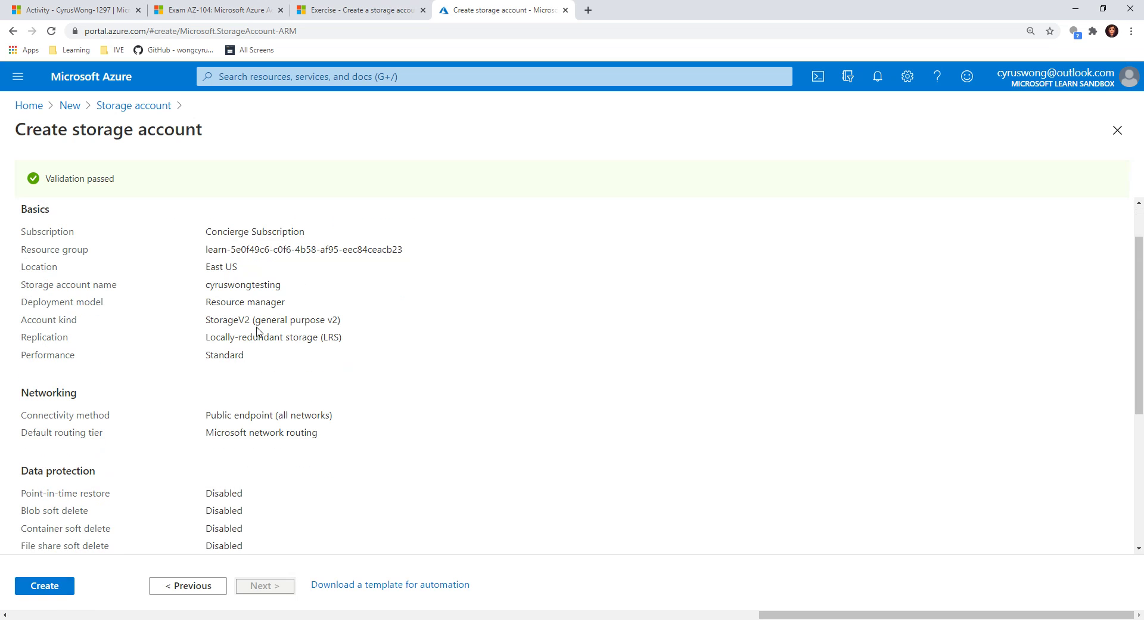
pyautogui.scroll(1, 258, 331)
pyautogui.scroll(-1, 251, 304)
pyautogui.moveTo(206, 338); pyautogui.dragTo(370, 342)
pyautogui.click(231, 324)
pyautogui.moveTo(206, 268); pyautogui.dragTo(287, 271)
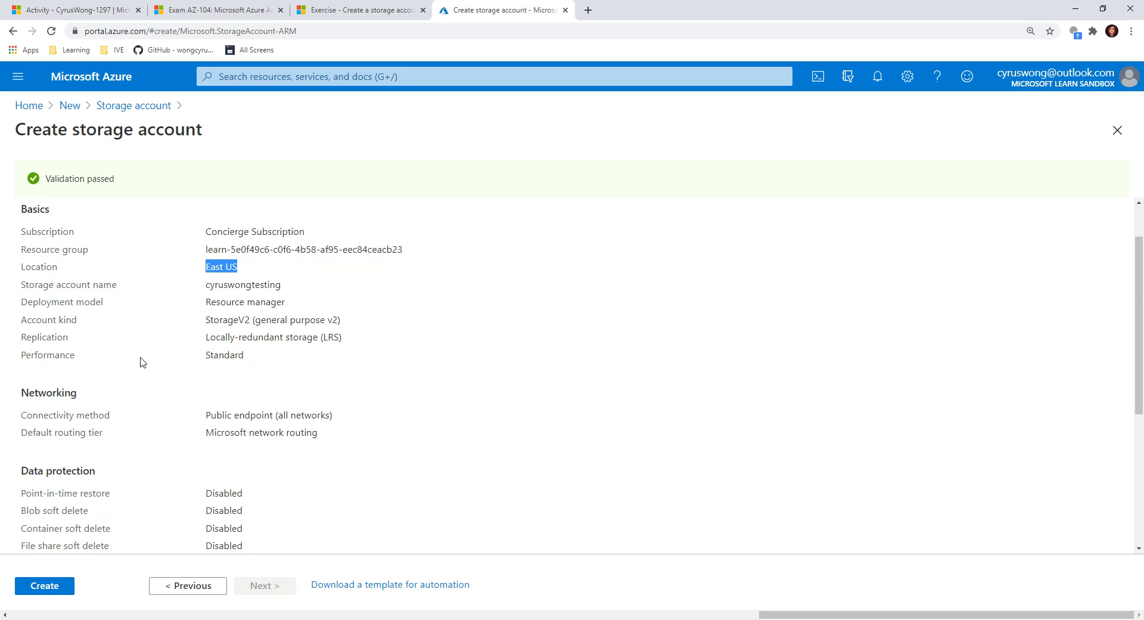
pyautogui.scroll(-2, 51, 290)
pyautogui.scroll(-2, 146, 337)
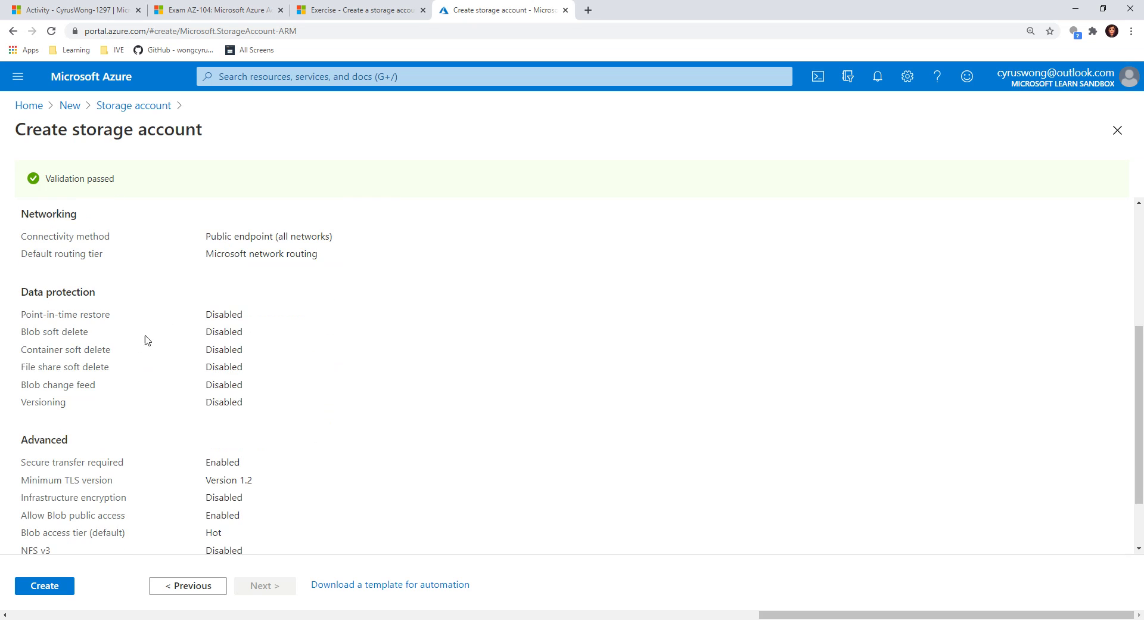
pyautogui.scroll(5, 129, 469)
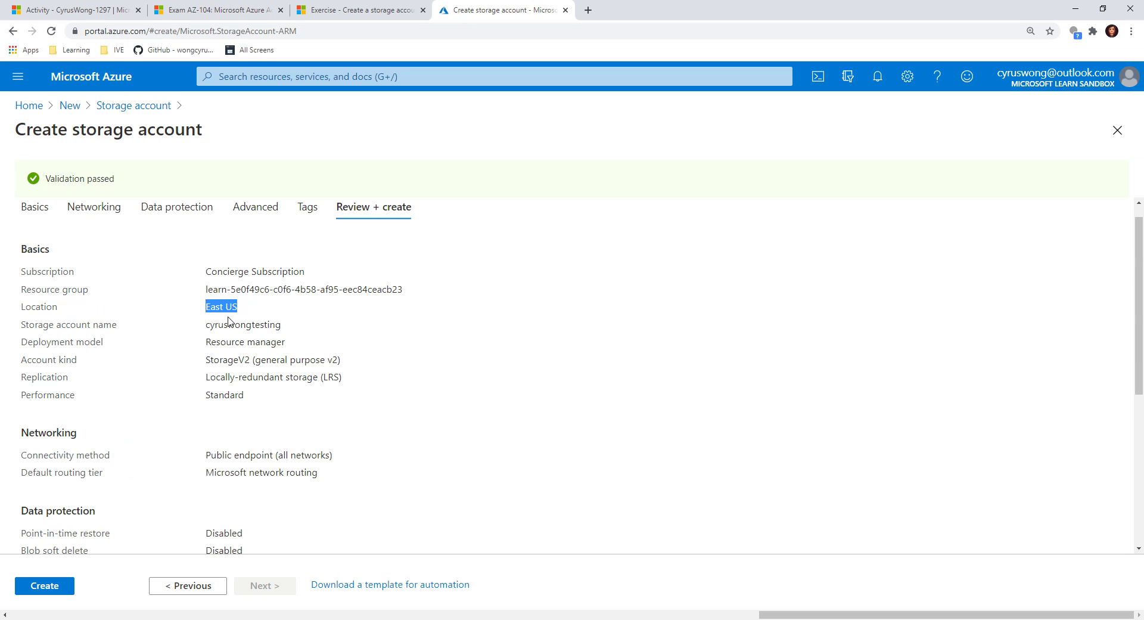
pyautogui.scroll(-5, 82, 524)
# Create the storage account, and read the exercise's closing instructions before returning to the deployment overview.
pyautogui.click(57, 583)
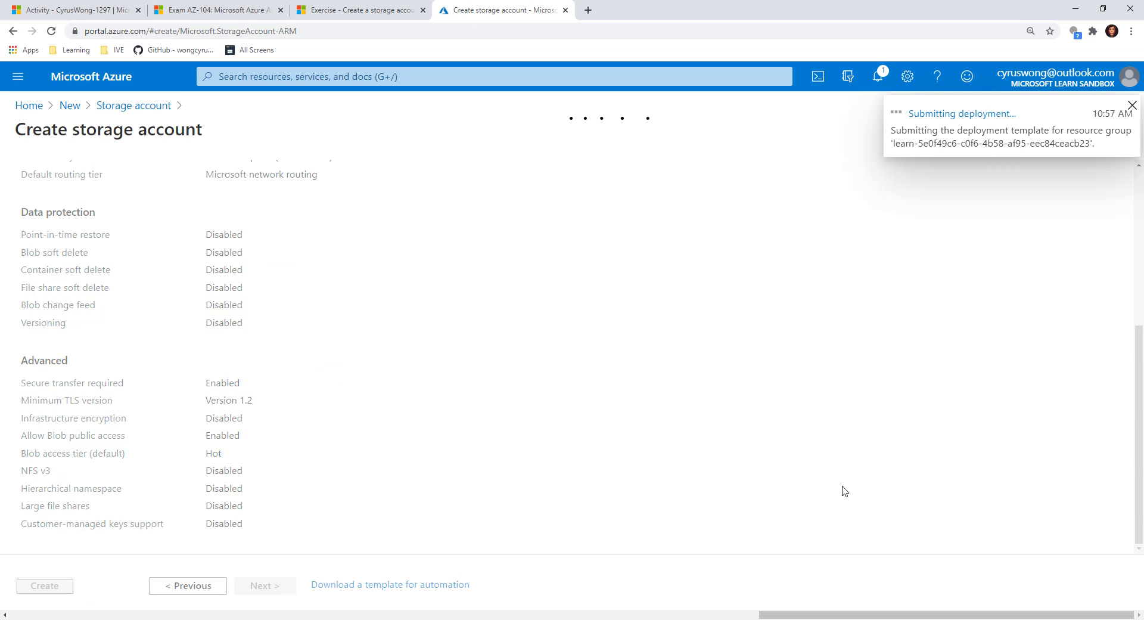
pyautogui.hotkey('ctrl', 'shift', 'Tab')
pyautogui.scroll(-2, 476, 264)
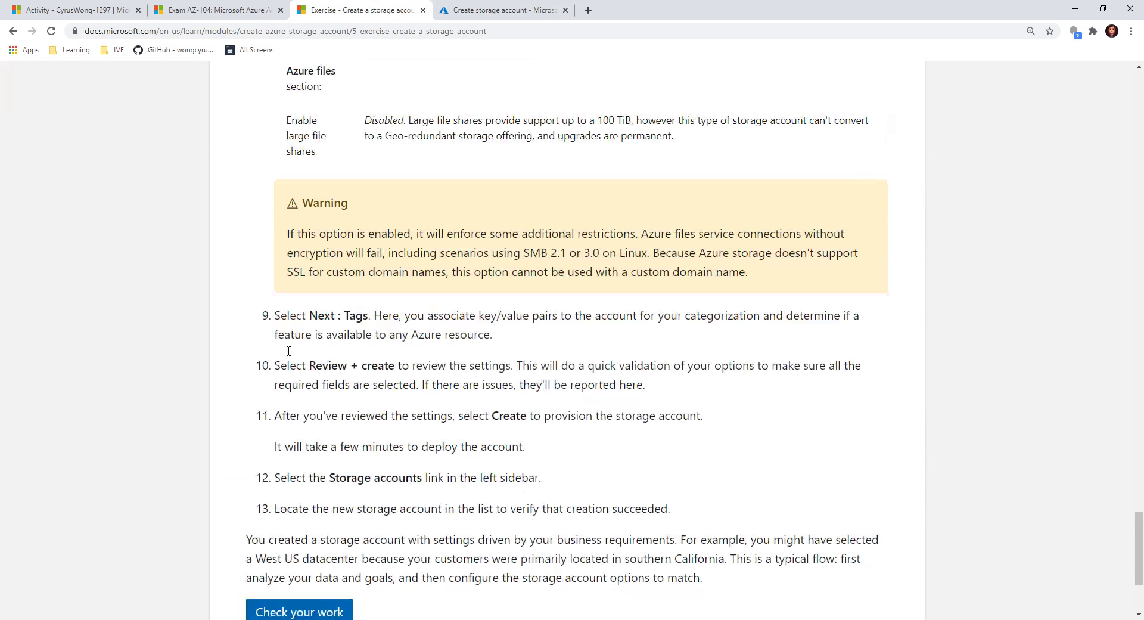
pyautogui.scroll(-2, 318, 419)
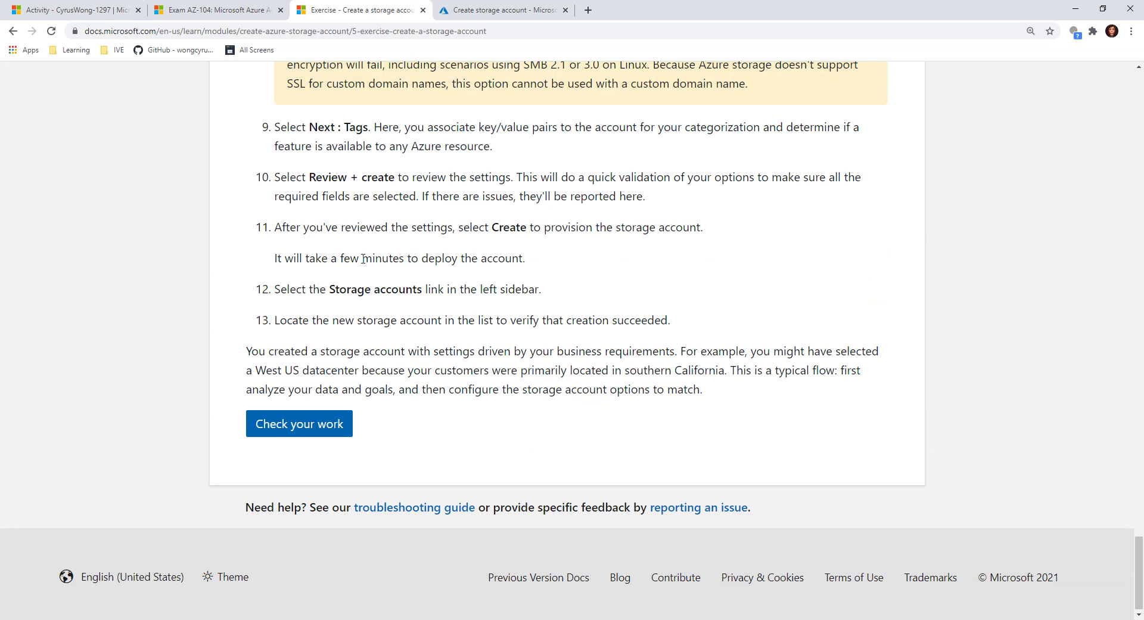
pyautogui.hotkey('ctrl', 'Tab')
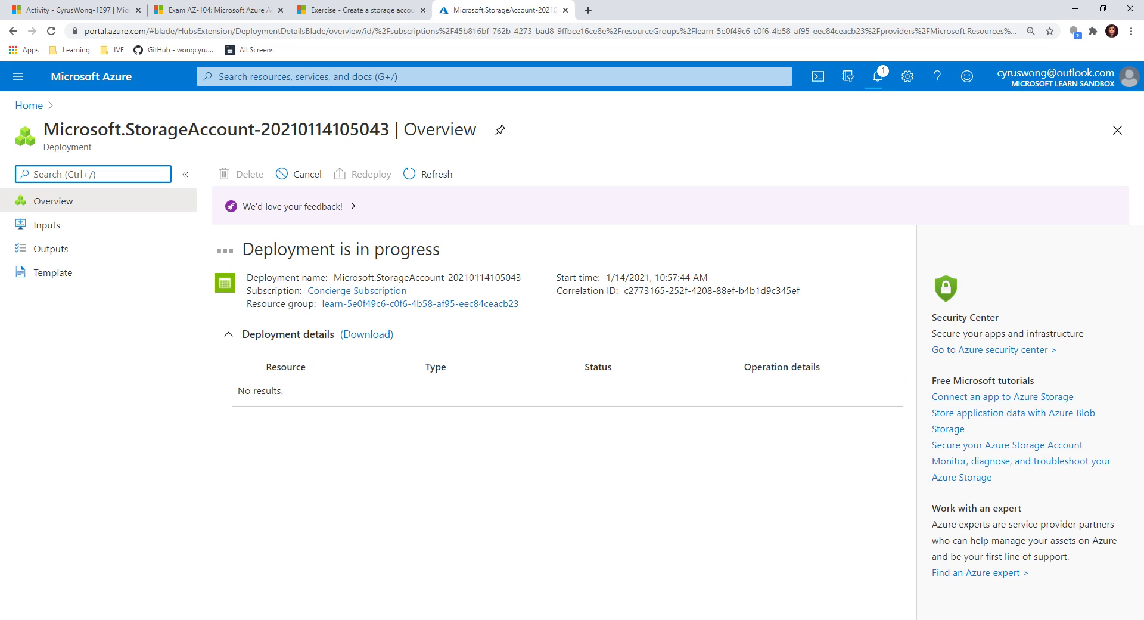
# Have the Microsoft Learn exercise check the completed work, and continue to the next unit.
pyautogui.click(326, 6)
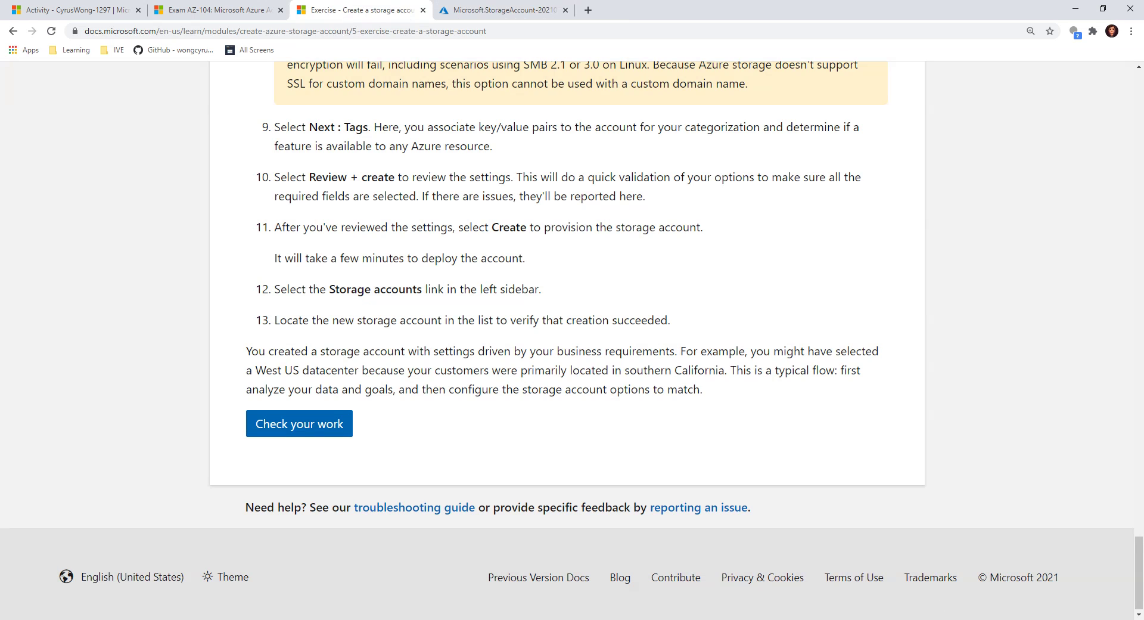
pyautogui.click(306, 424)
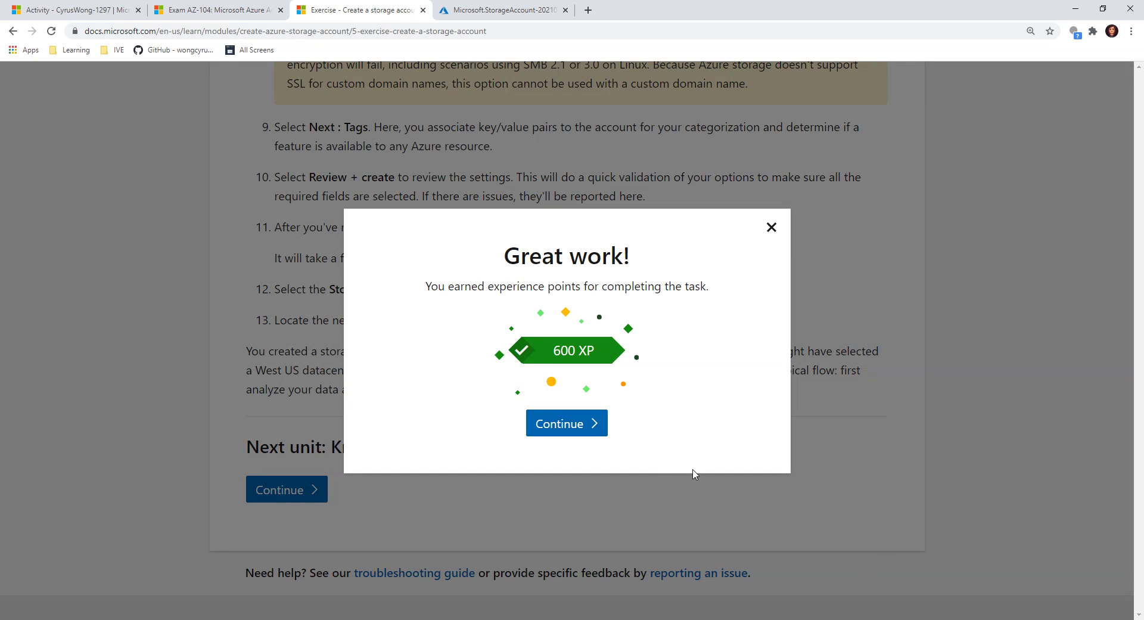
pyautogui.click(567, 423)
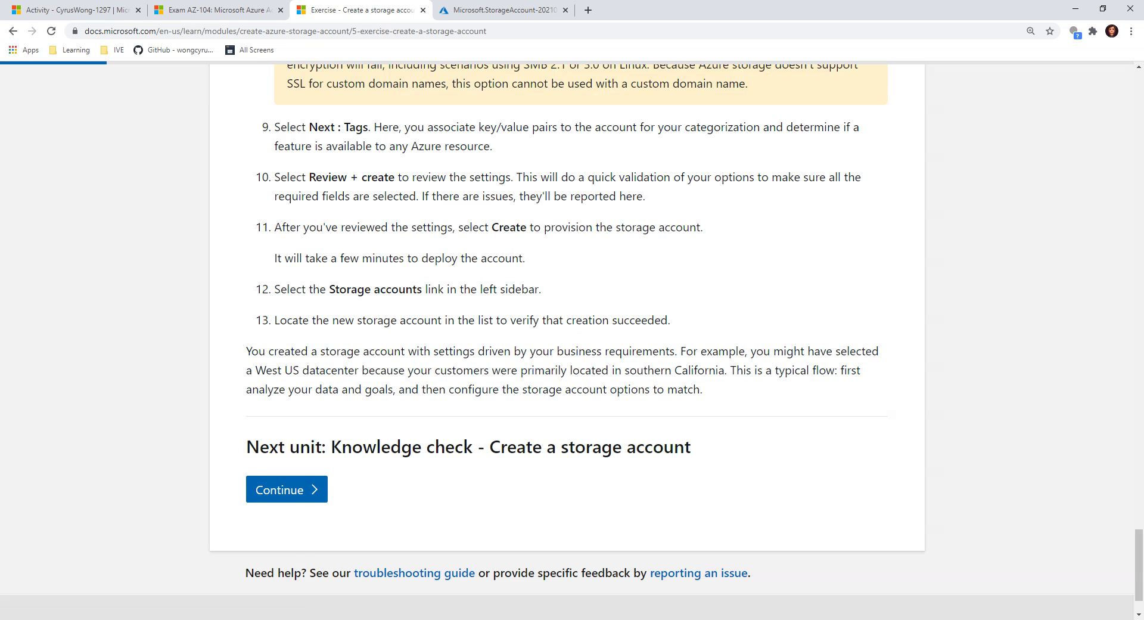